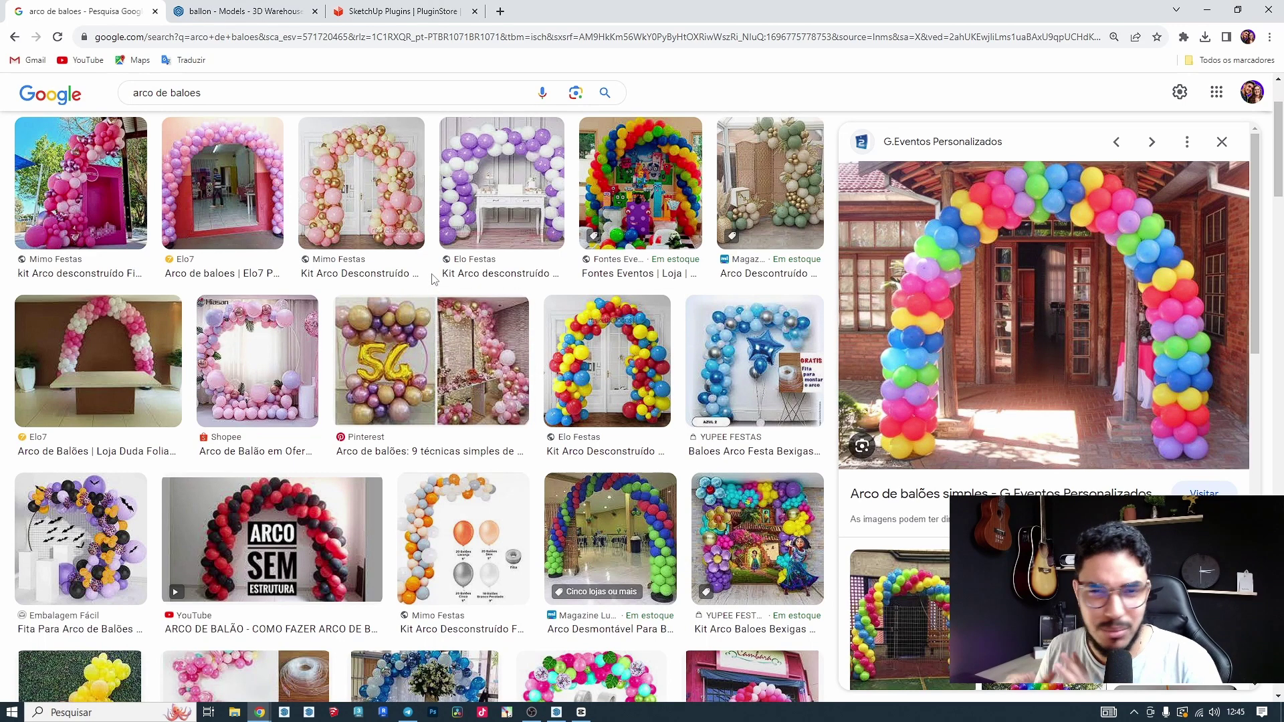
Switch to SketchUp and select the ball component together with the large arc above it.
{"action": "left_click", "coordinate": [1206, 10]}
{"action": "scroll", "coordinate": [479, 452], "scroll_direction": "up", "scroll_amount": 3}
{"action": "left_click", "coordinate": [292, 463]}
{"action": "scroll", "coordinate": [337, 353], "scroll_direction": "down", "scroll_amount": 3}
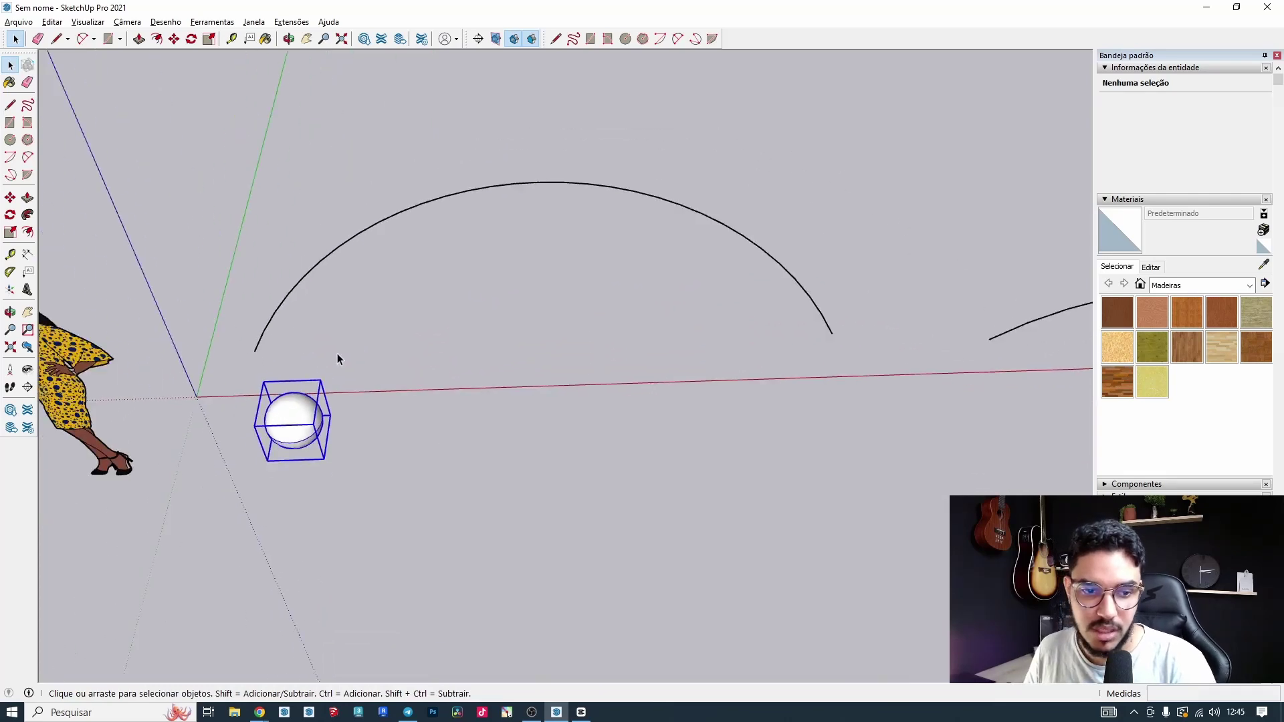
{"action": "middle_click_drag", "start_coordinate": [337, 353], "coordinate": [433, 370]}
{"action": "left_click_drag", "start_coordinate": [279, 192], "coordinate": [279, 194]}
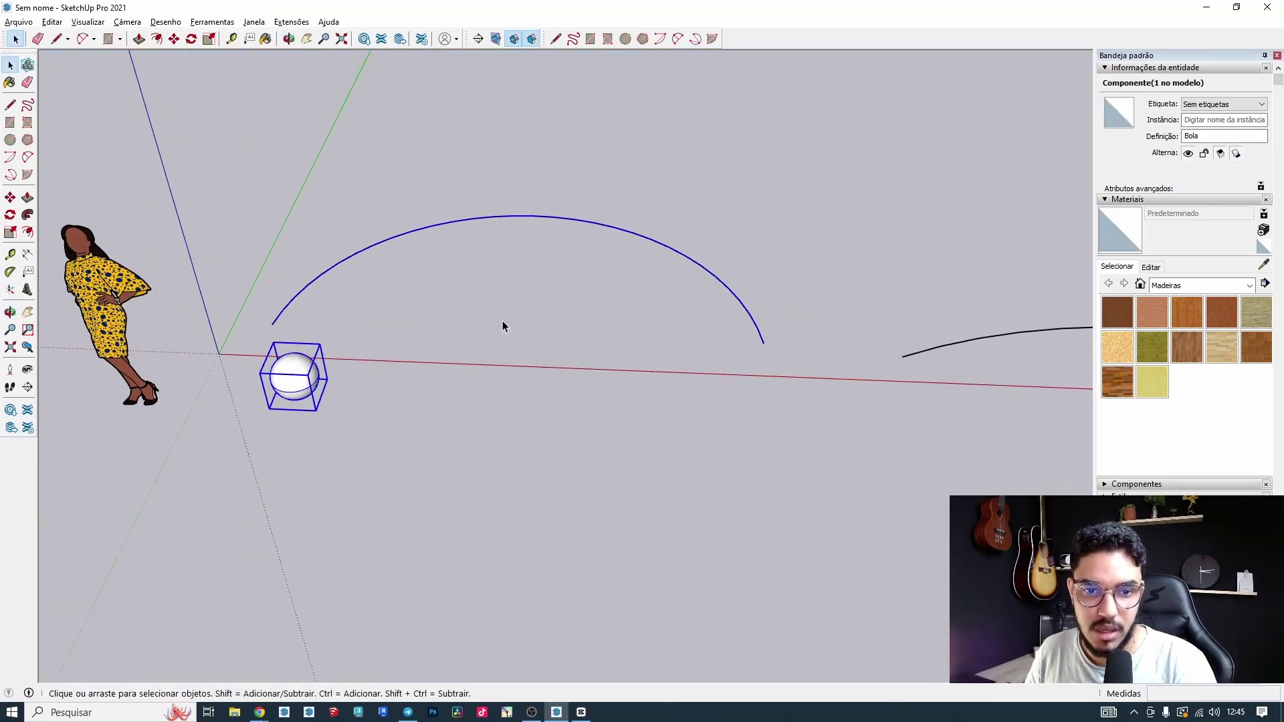
{"action": "scroll", "coordinate": [580, 363], "scroll_direction": "down", "scroll_amount": 2}
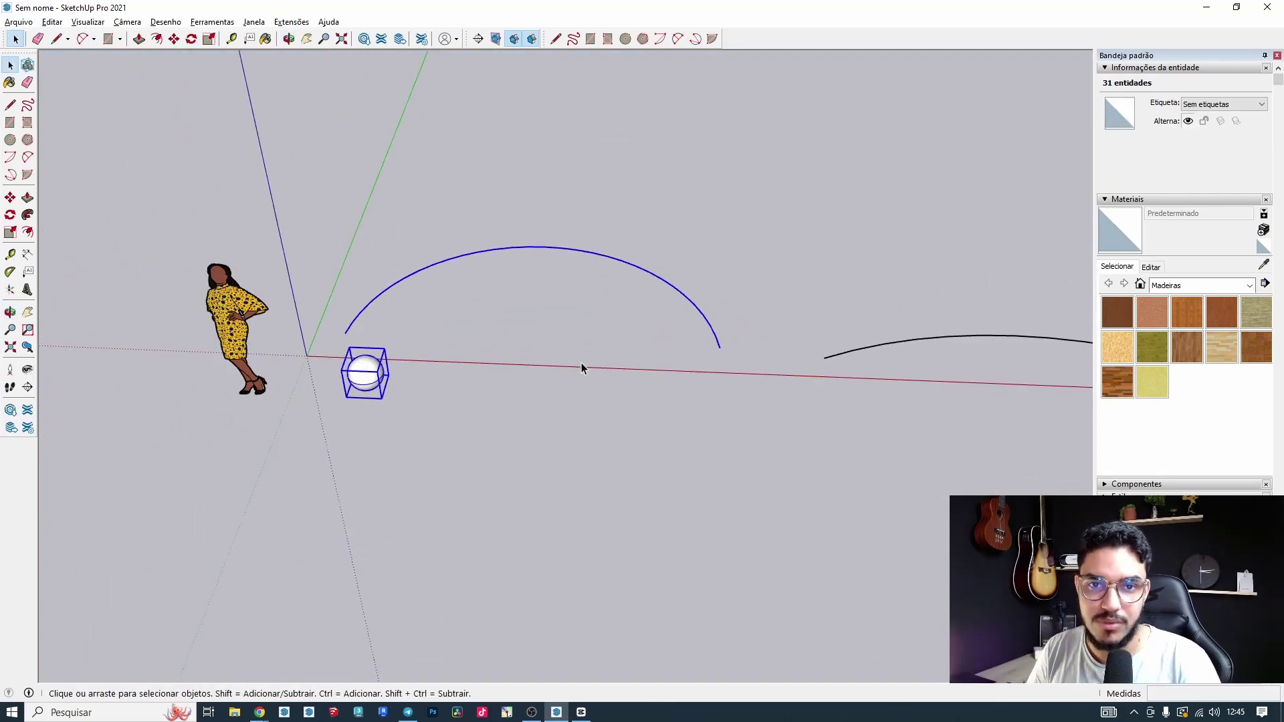
{"action": "middle_click_drag", "start_coordinate": [580, 367], "coordinate": [663, 454]}
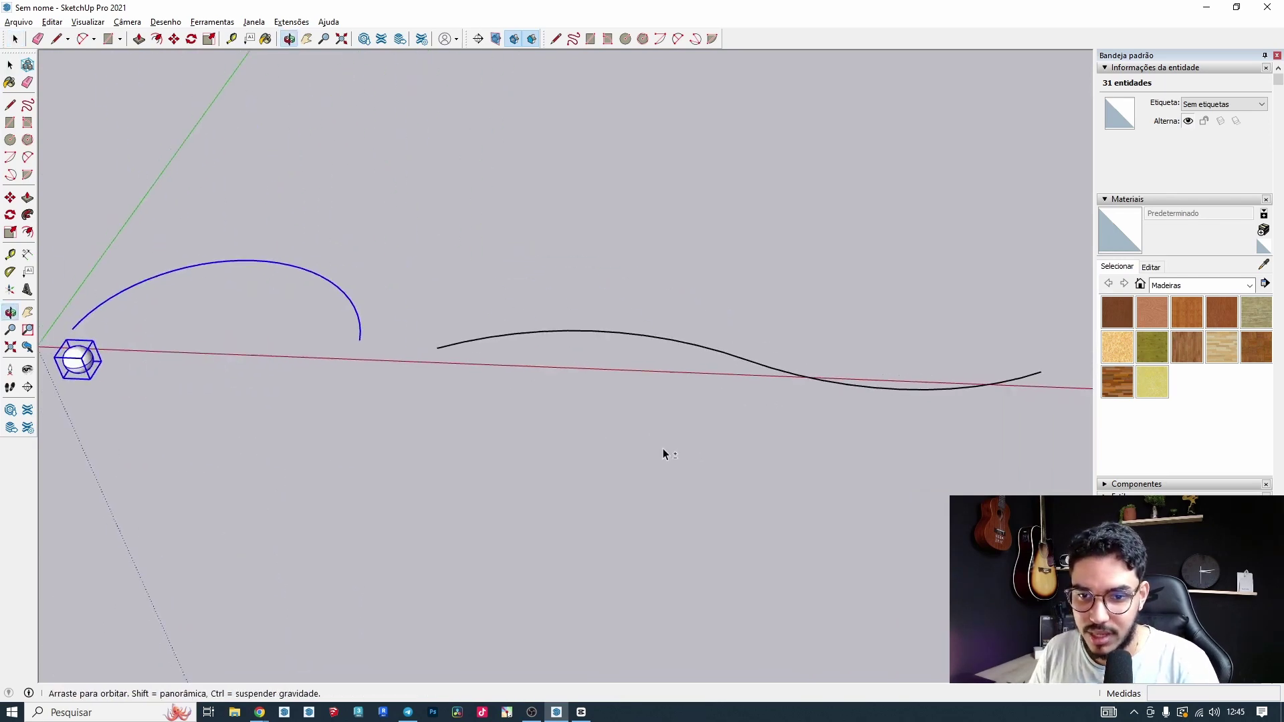
{"action": "left_click", "coordinate": [702, 348]}
{"action": "middle_click_drag", "start_coordinate": [929, 370], "coordinate": [588, 525]}
{"action": "scroll", "coordinate": [713, 383], "scroll_direction": "up", "scroll_amount": 3}
{"action": "left_click_drag", "start_coordinate": [588, 524], "coordinate": [367, 297]}
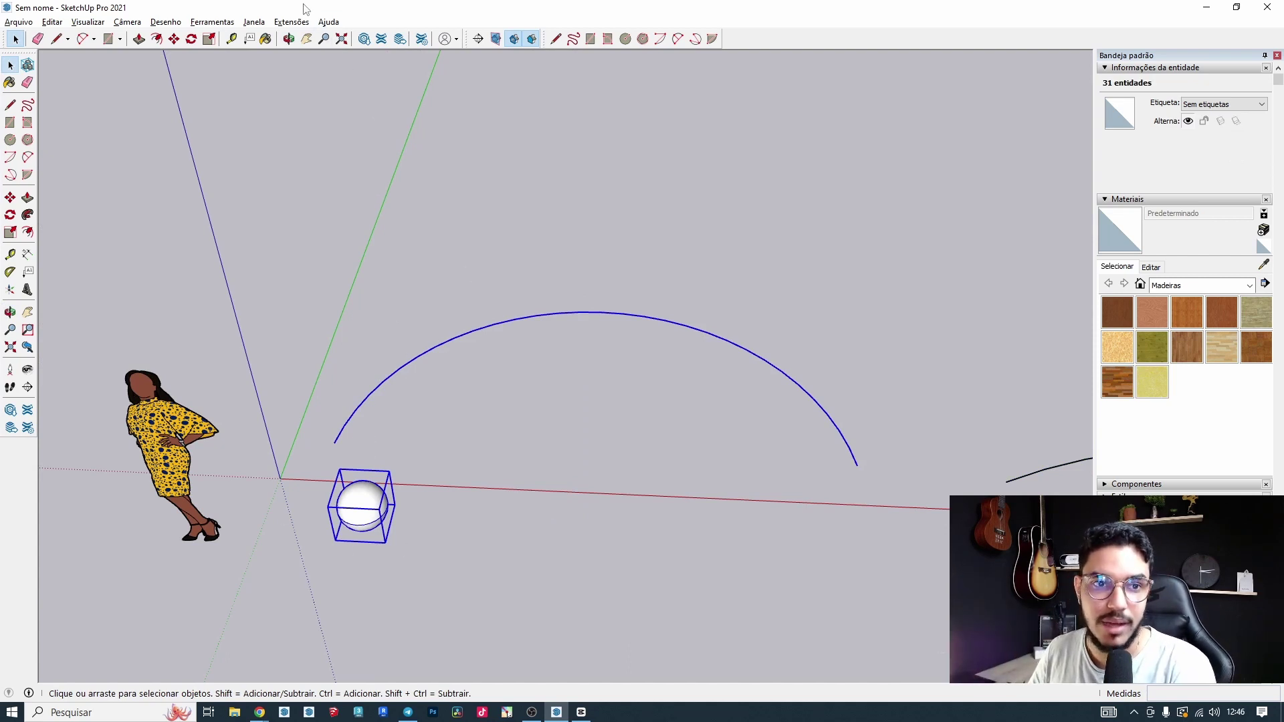
{"action": "left_click", "coordinate": [291, 21]}
{"action": "mouse_move", "coordinate": [343, 117]}
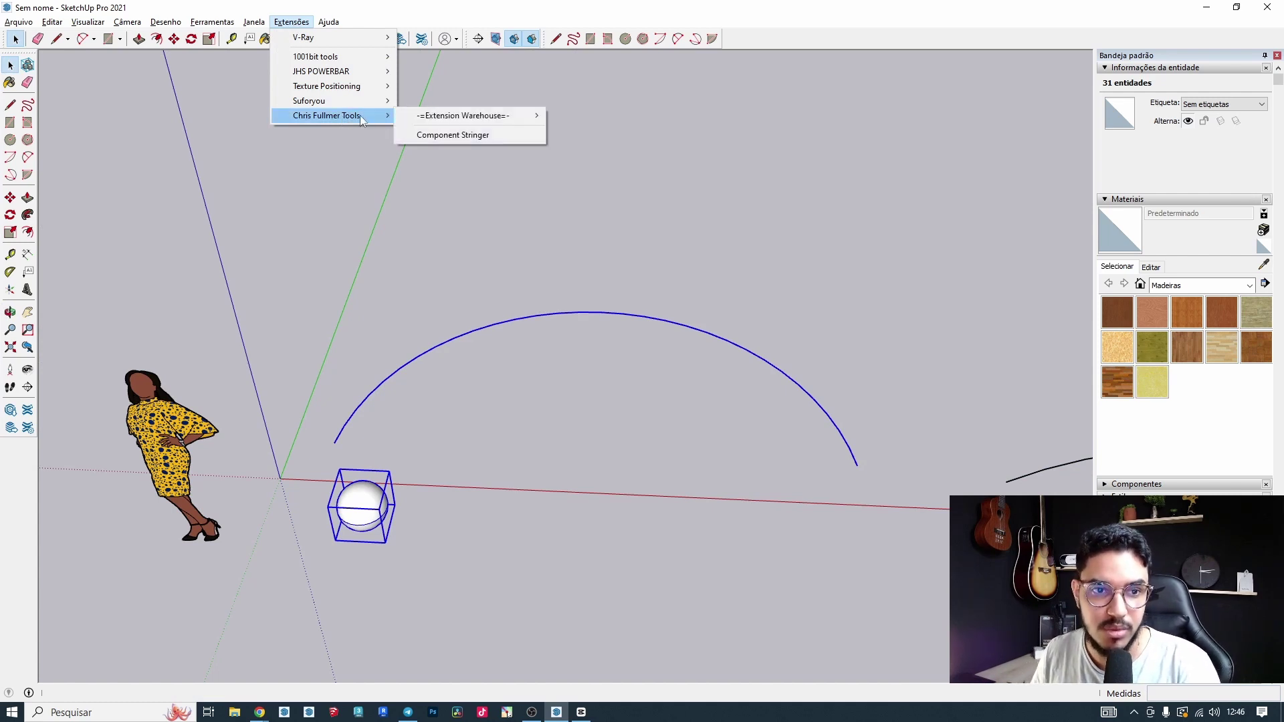
{"action": "left_click", "coordinate": [440, 136]}
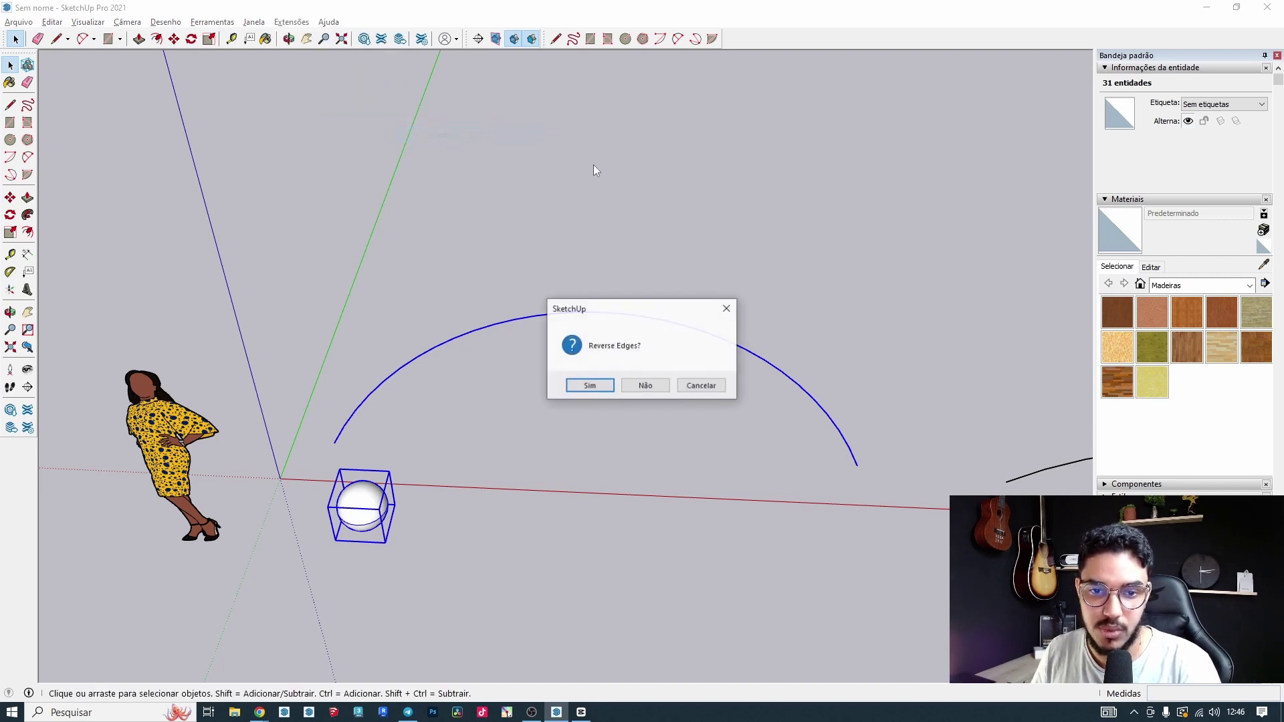
{"action": "left_click_drag", "start_coordinate": [671, 309], "coordinate": [670, 135]}
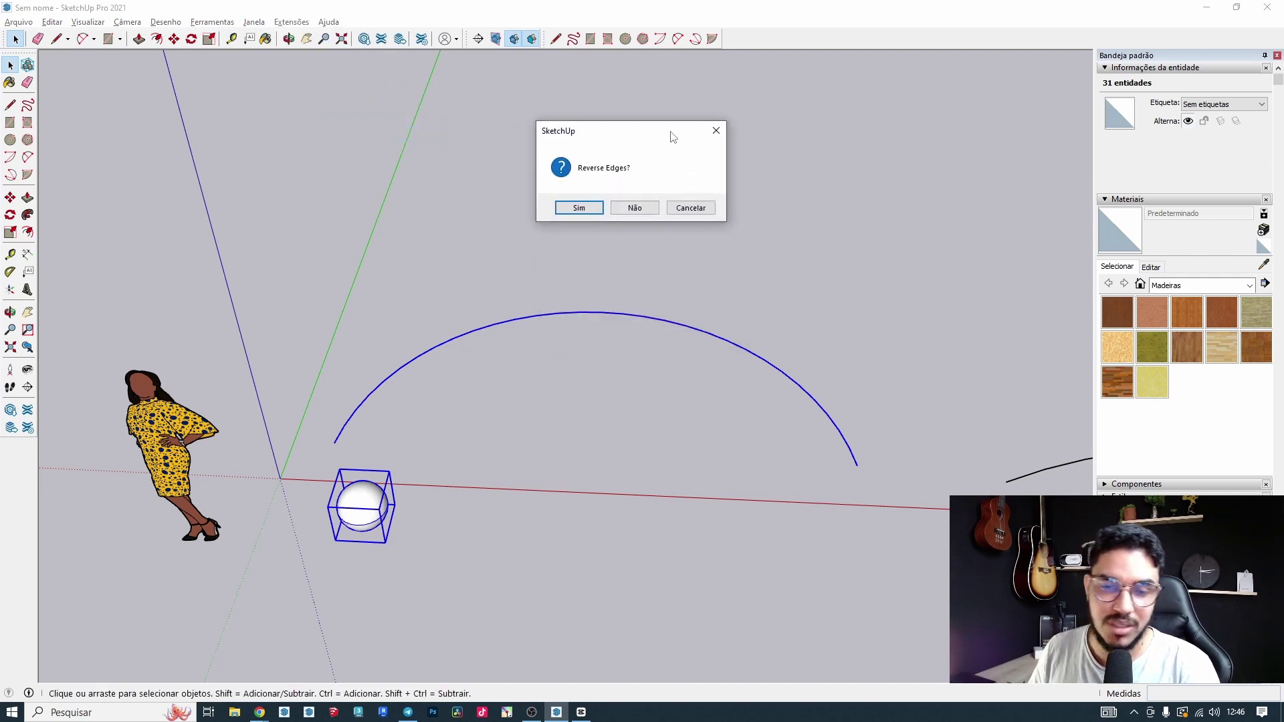
{"action": "left_click", "coordinate": [640, 213]}
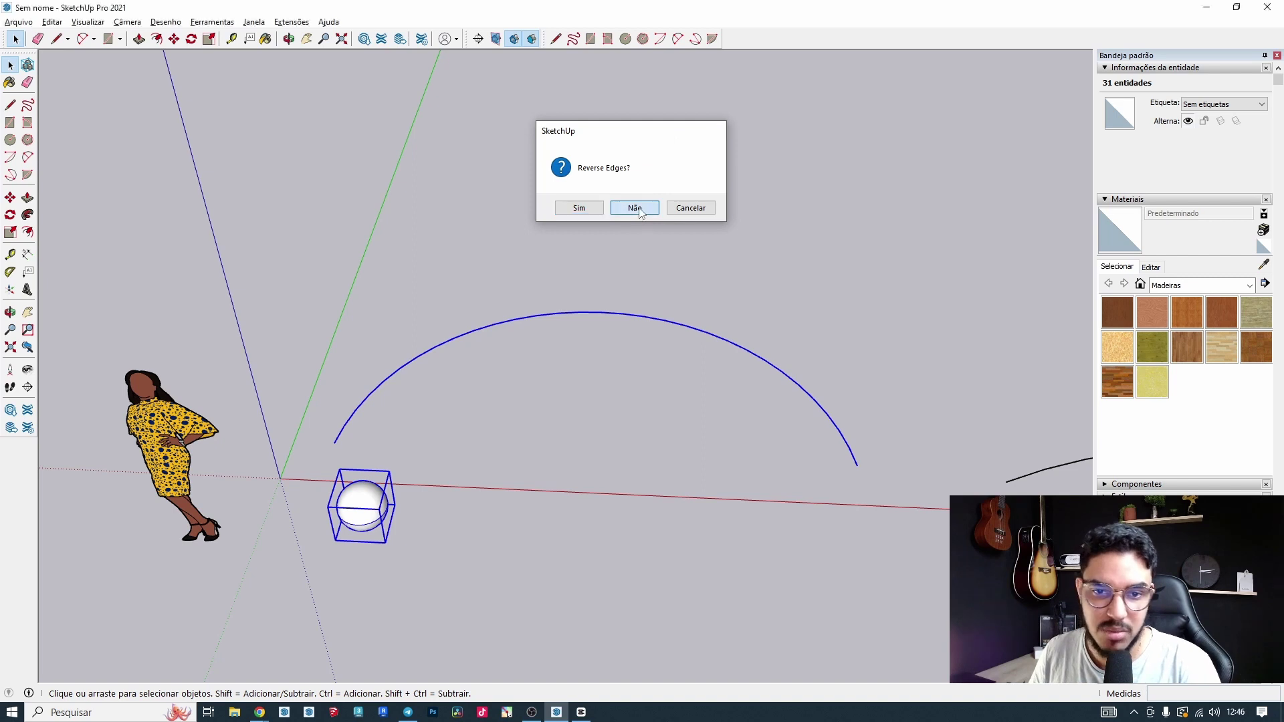
{"action": "left_click_drag", "start_coordinate": [669, 311], "coordinate": [588, 129]}
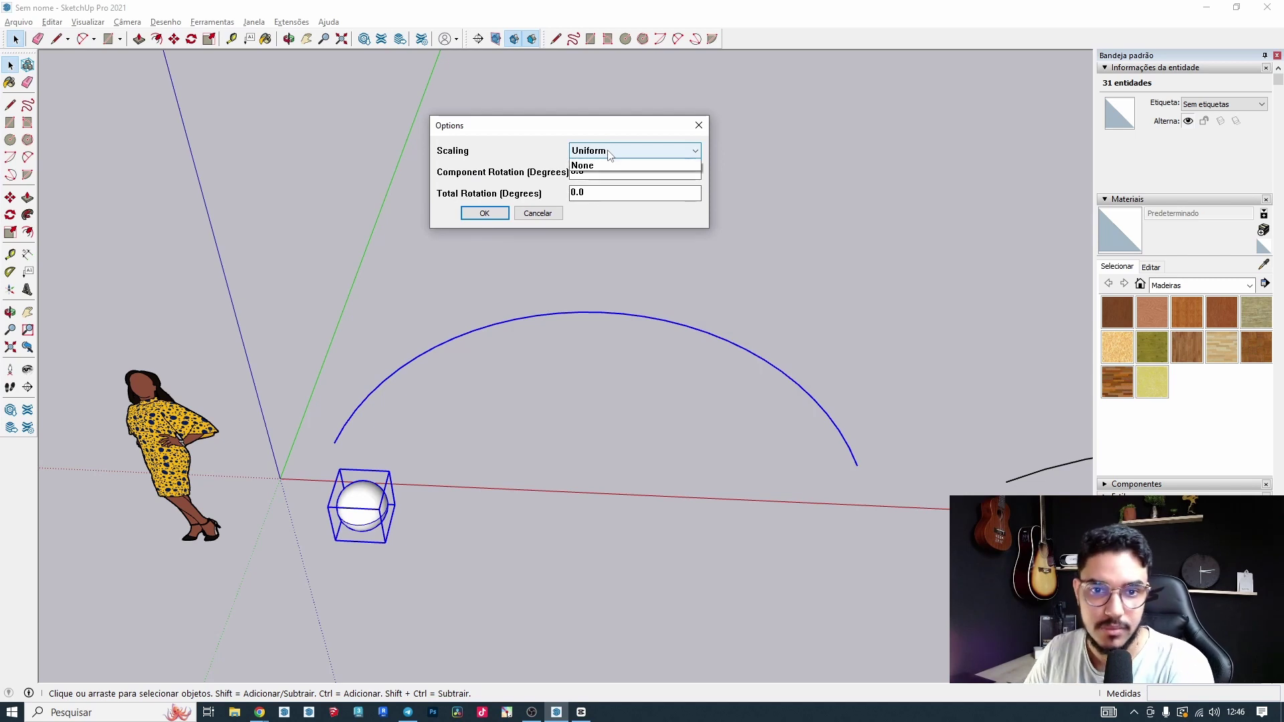
{"action": "left_click", "coordinate": [610, 153]}
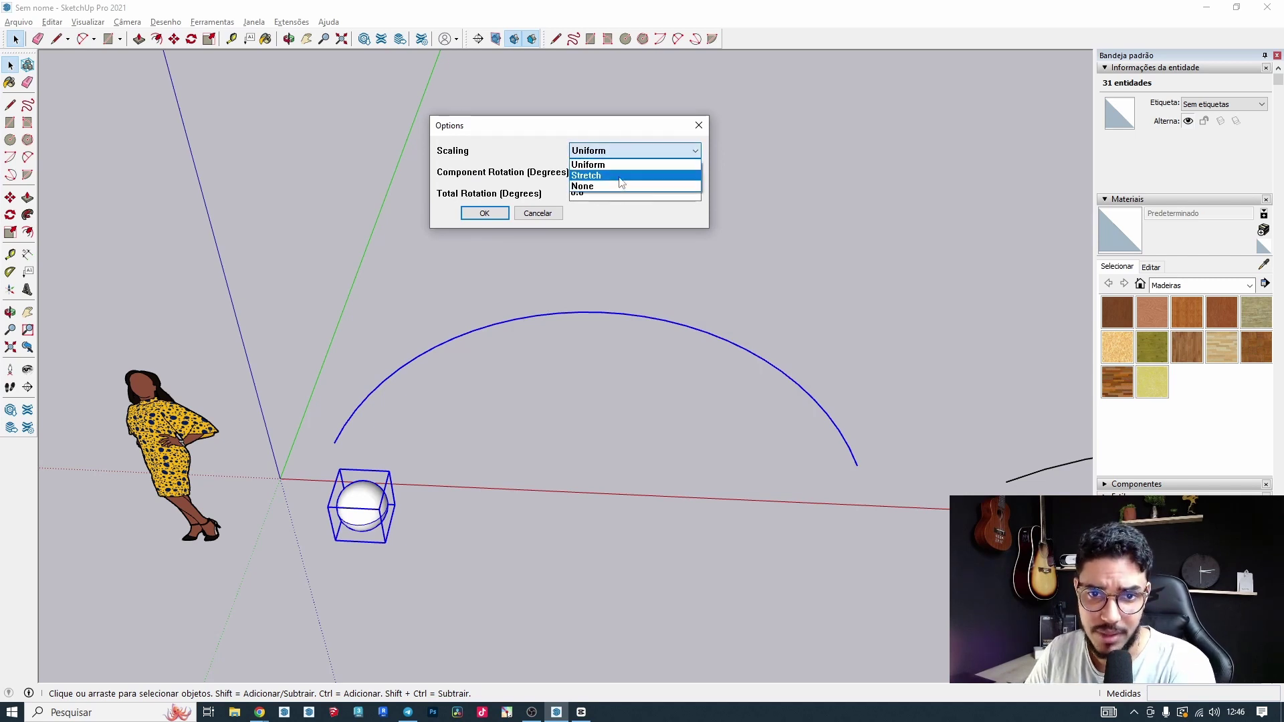
{"action": "left_click", "coordinate": [616, 174]}
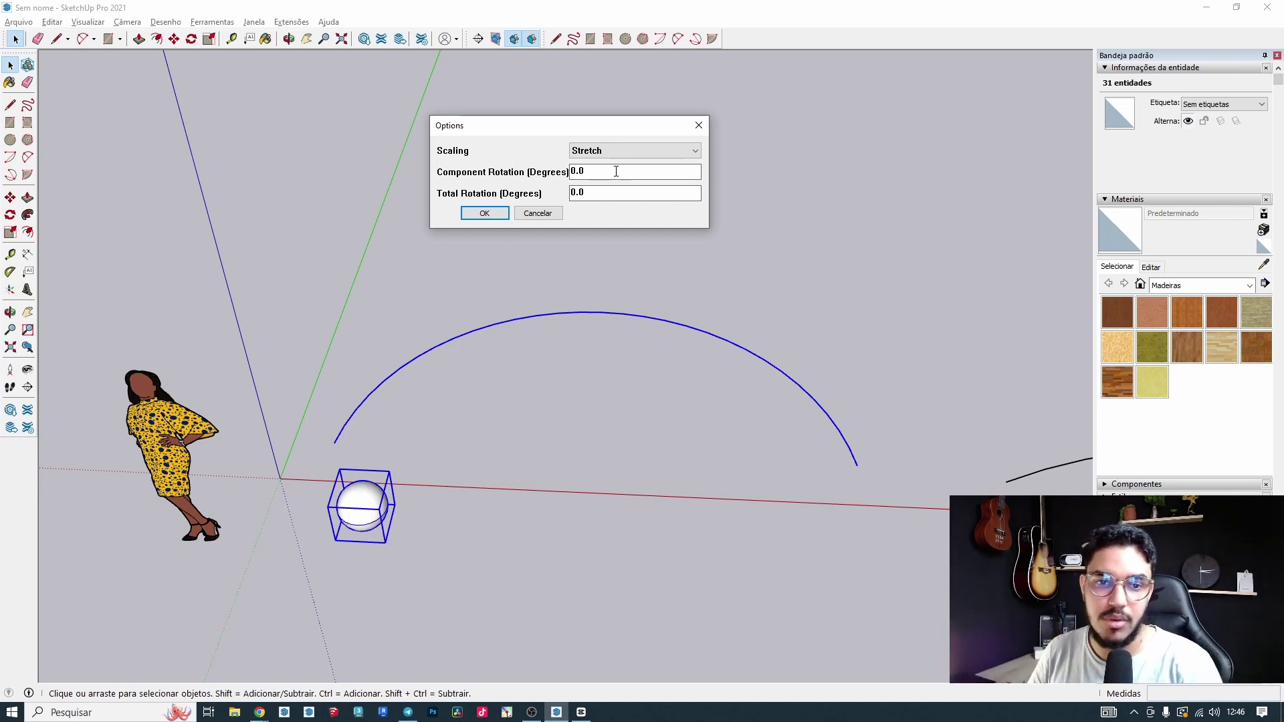
{"action": "left_click", "coordinate": [628, 151]}
{"action": "left_click", "coordinate": [608, 187]}
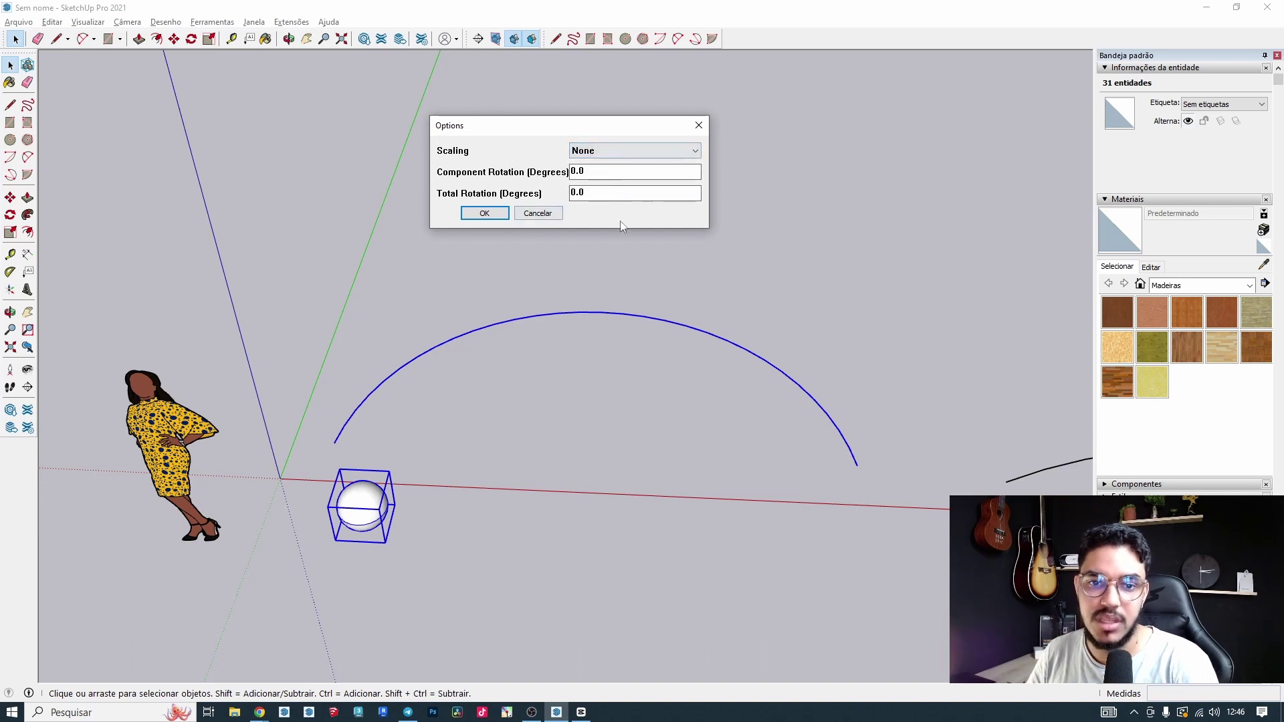
{"action": "mouse_move", "coordinate": [543, 128]}
{"action": "left_mouse_down"}
{"action": "mouse_move", "coordinate": [604, 119]}
{"action": "mouse_move", "coordinate": [555, 119]}
{"action": "left_mouse_up"}
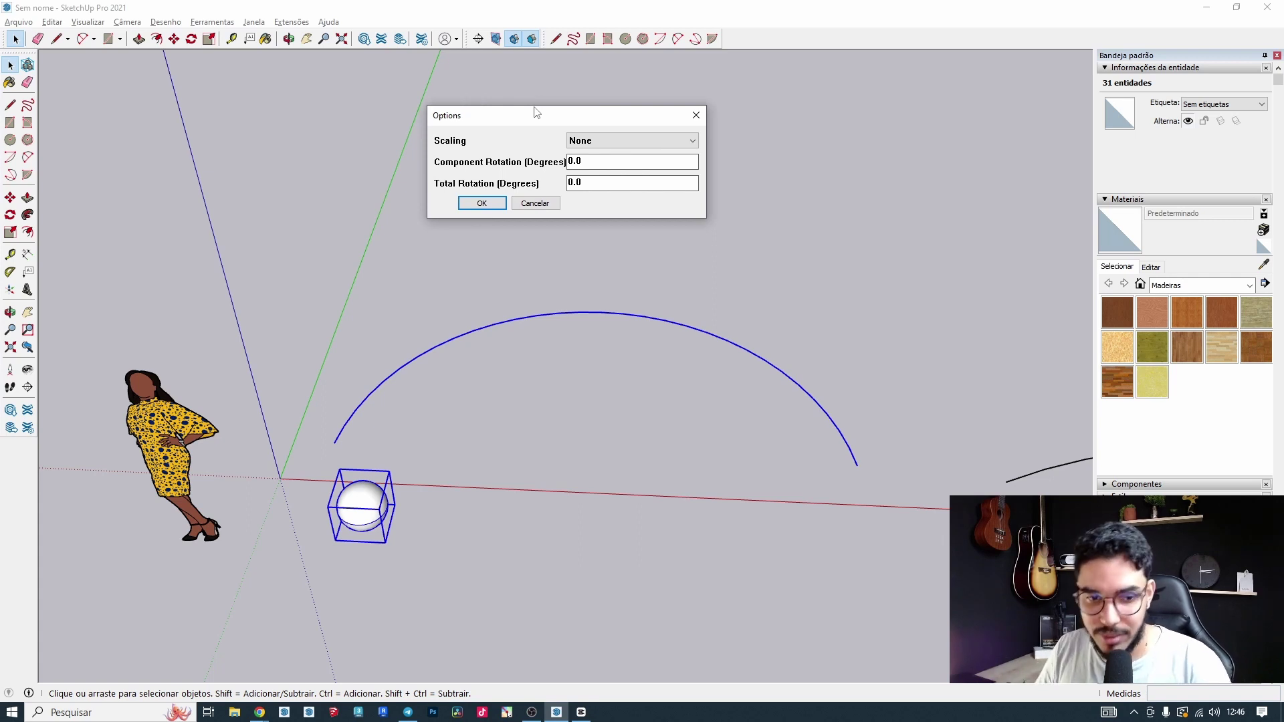
{"action": "left_click", "coordinate": [536, 204]}
Place a copy of the ball component about 1.04 m away along the red axis.
{"action": "middle_click_drag", "start_coordinate": [504, 503], "coordinate": [500, 507]}
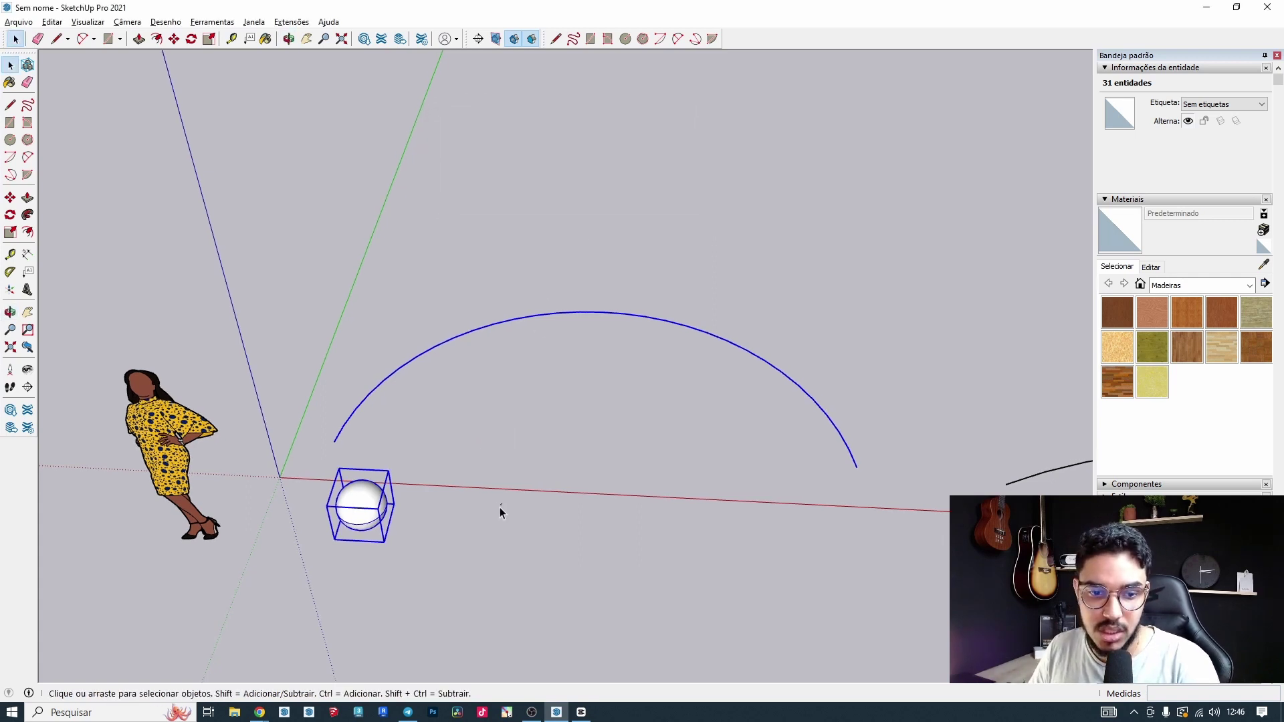
{"action": "left_click", "coordinate": [496, 509]}
{"action": "left_click", "coordinate": [365, 516]}
{"action": "key", "text": "m"}
{"action": "left_click", "coordinate": [365, 550]}
{"action": "key", "text": "ctrl"}
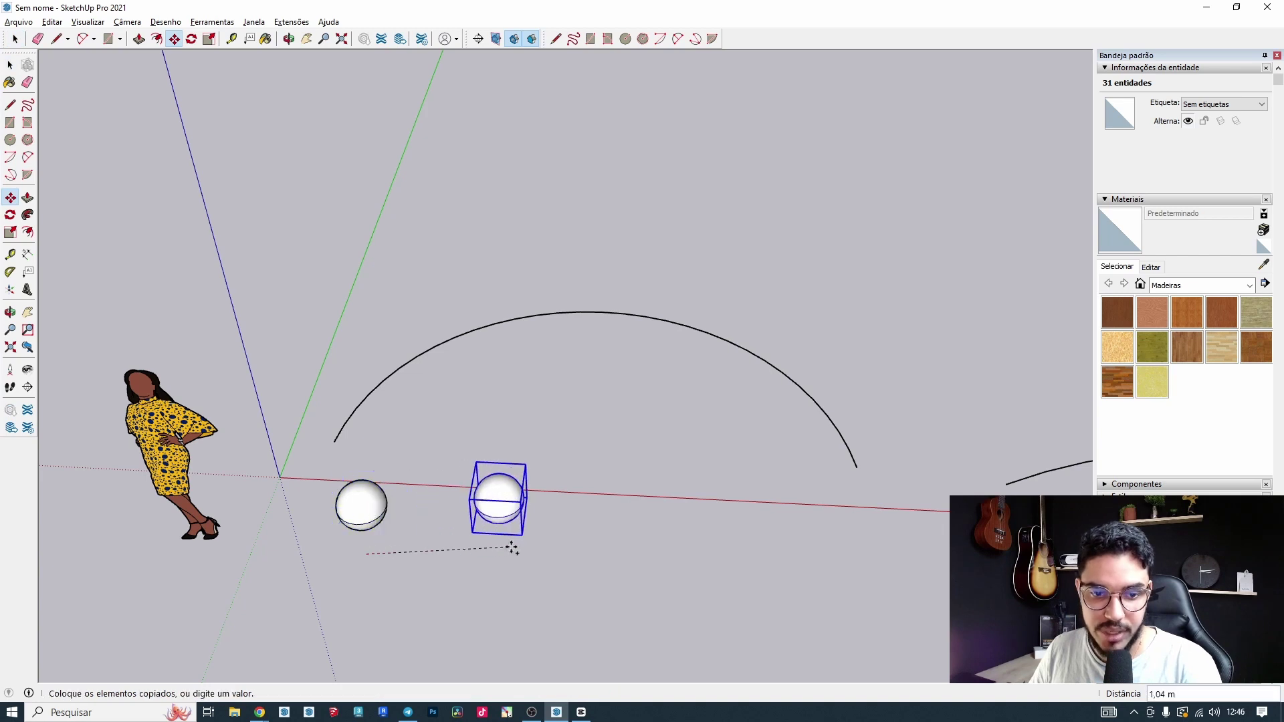
{"action": "left_click", "coordinate": [510, 552]}
{"action": "key", "text": "space"}
{"action": "left_click", "coordinate": [378, 520]}
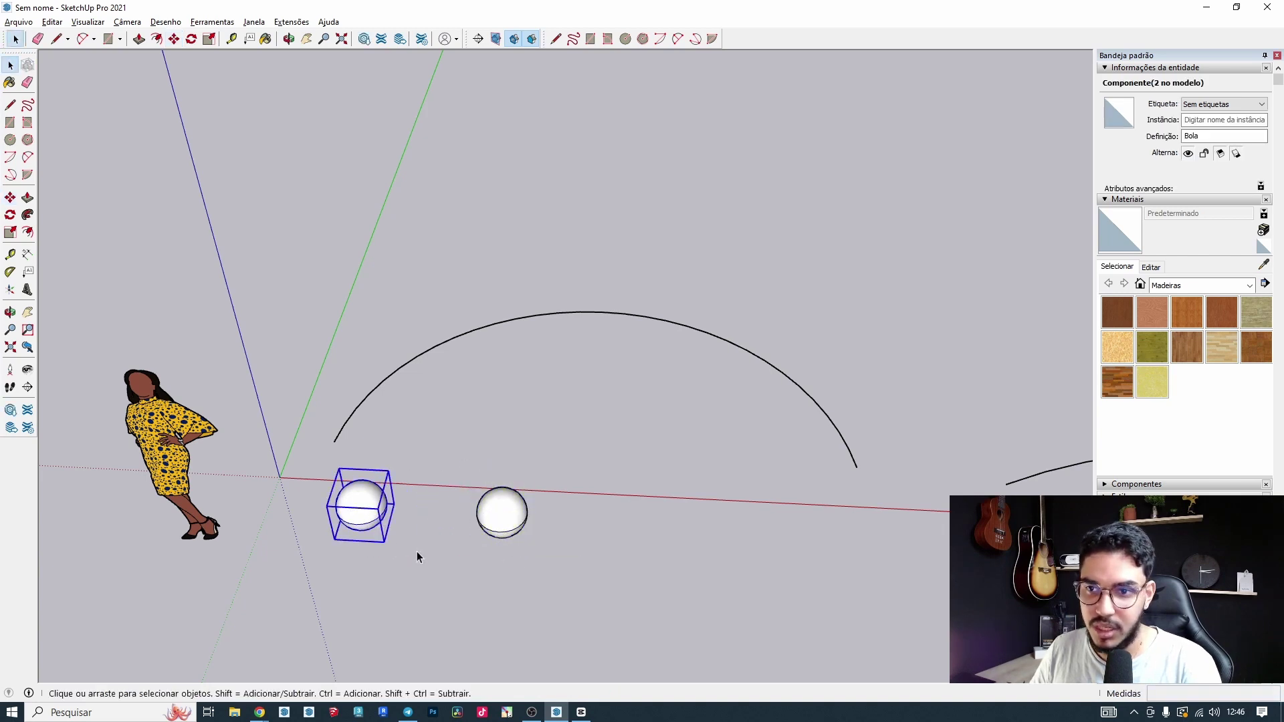
Explode the copied ball component and turn its geometry into a plain group.
{"action": "right_click", "coordinate": [503, 511]}
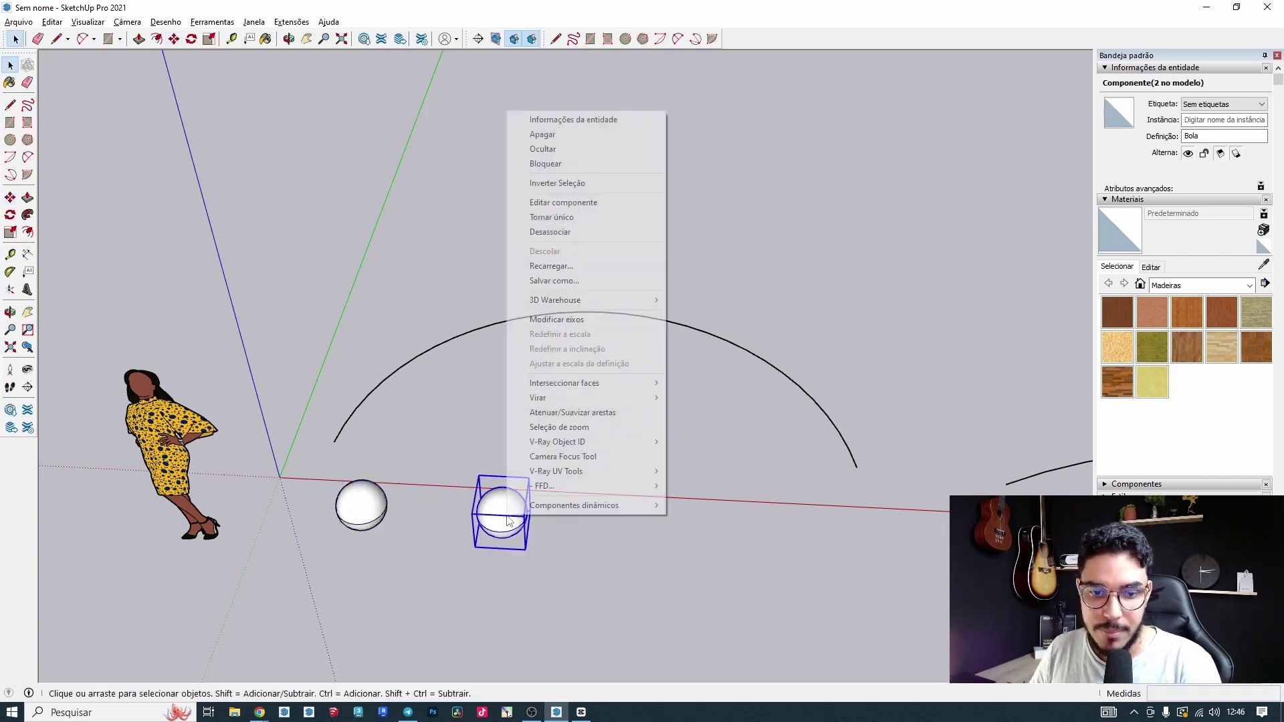
{"action": "left_click", "coordinate": [550, 231]}
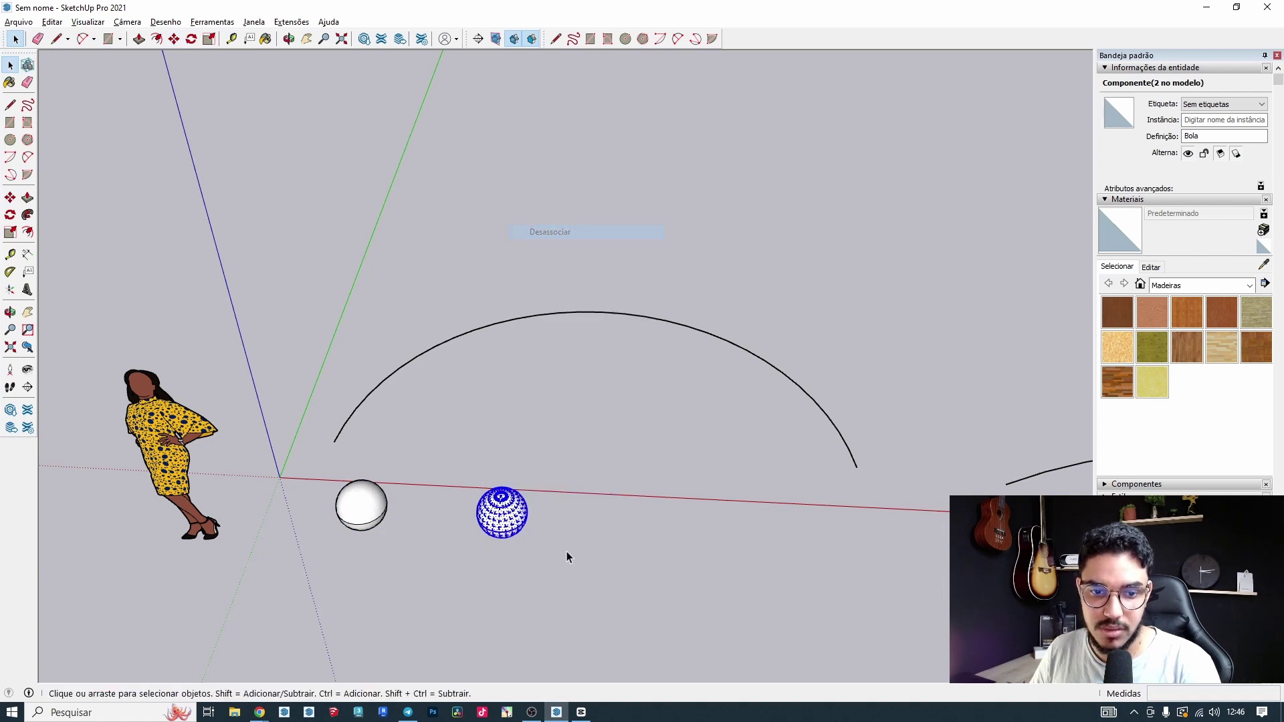
{"action": "right_click", "coordinate": [498, 538]}
{"action": "left_click", "coordinate": [561, 326]}
Try Component Stringer on the arc with the grouped ball, and delete the grouped ball.
{"action": "left_click_drag", "start_coordinate": [635, 608], "coordinate": [425, 225]}
{"action": "left_click", "coordinate": [282, 21]}
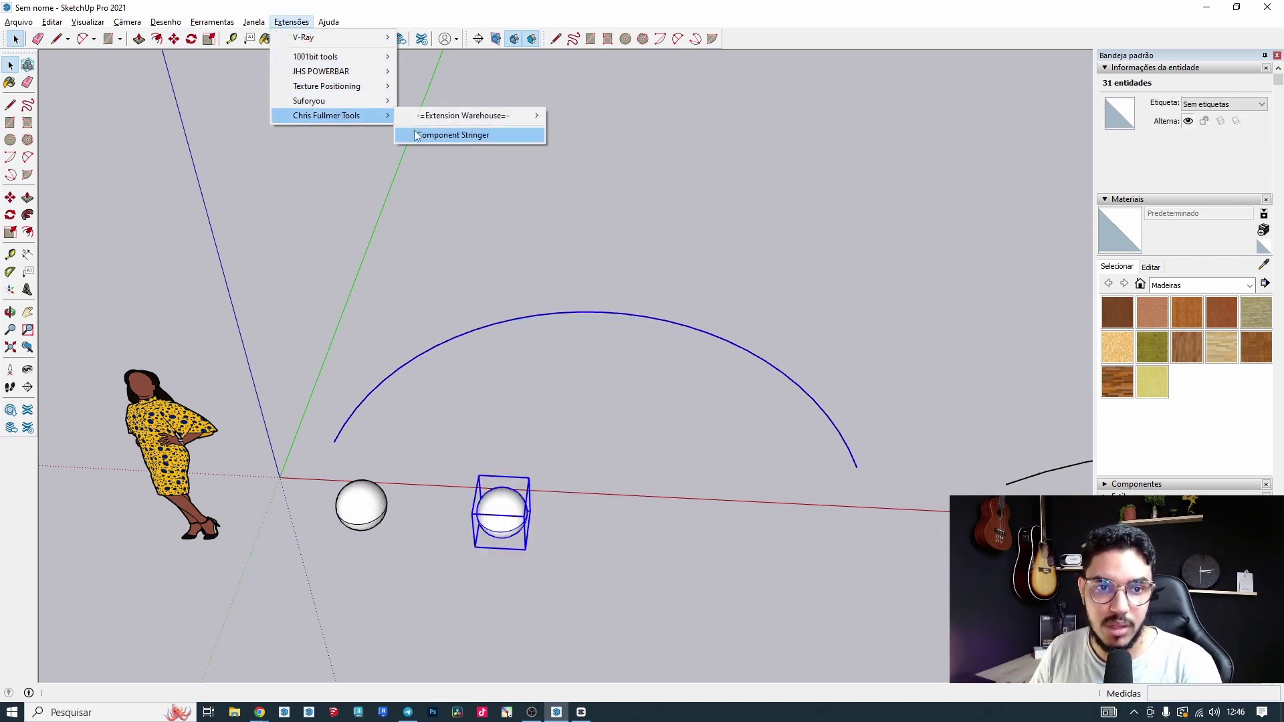
{"action": "left_click", "coordinate": [445, 134]}
{"action": "left_click_drag", "start_coordinate": [693, 308], "coordinate": [661, 176]}
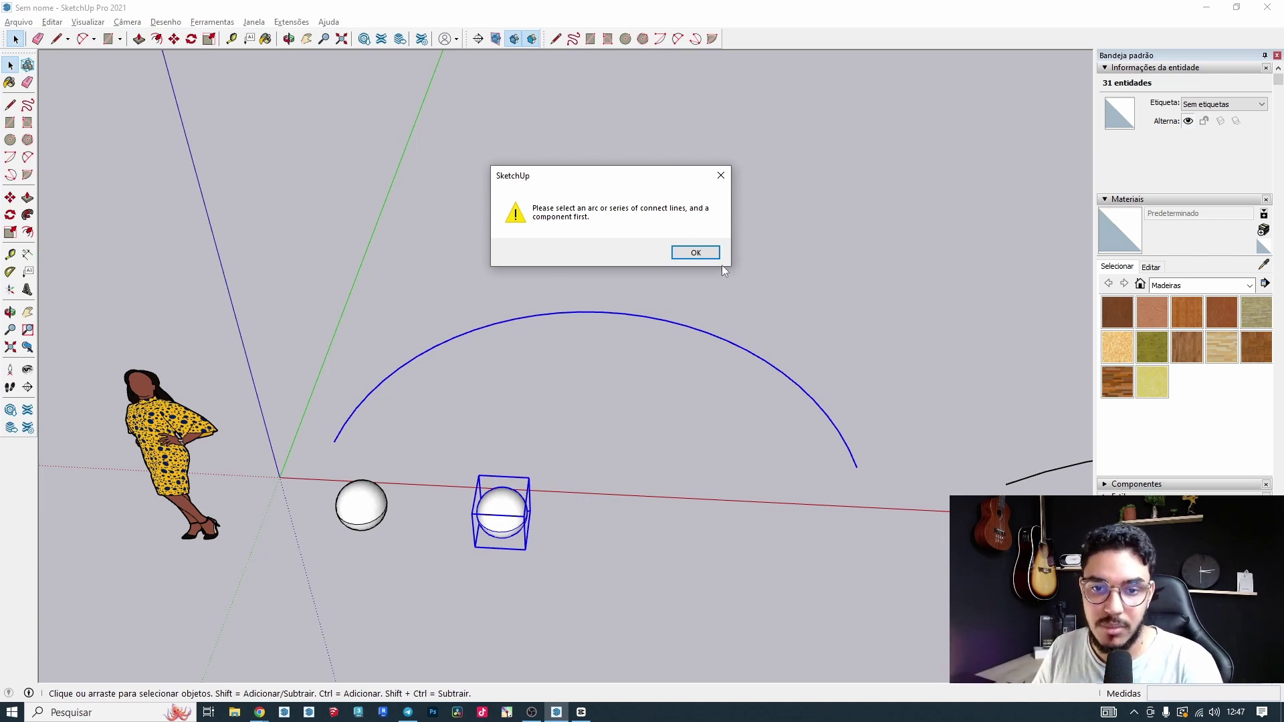
{"action": "left_click", "coordinate": [695, 253]}
{"action": "left_click_drag", "start_coordinate": [611, 538], "coordinate": [520, 489]}
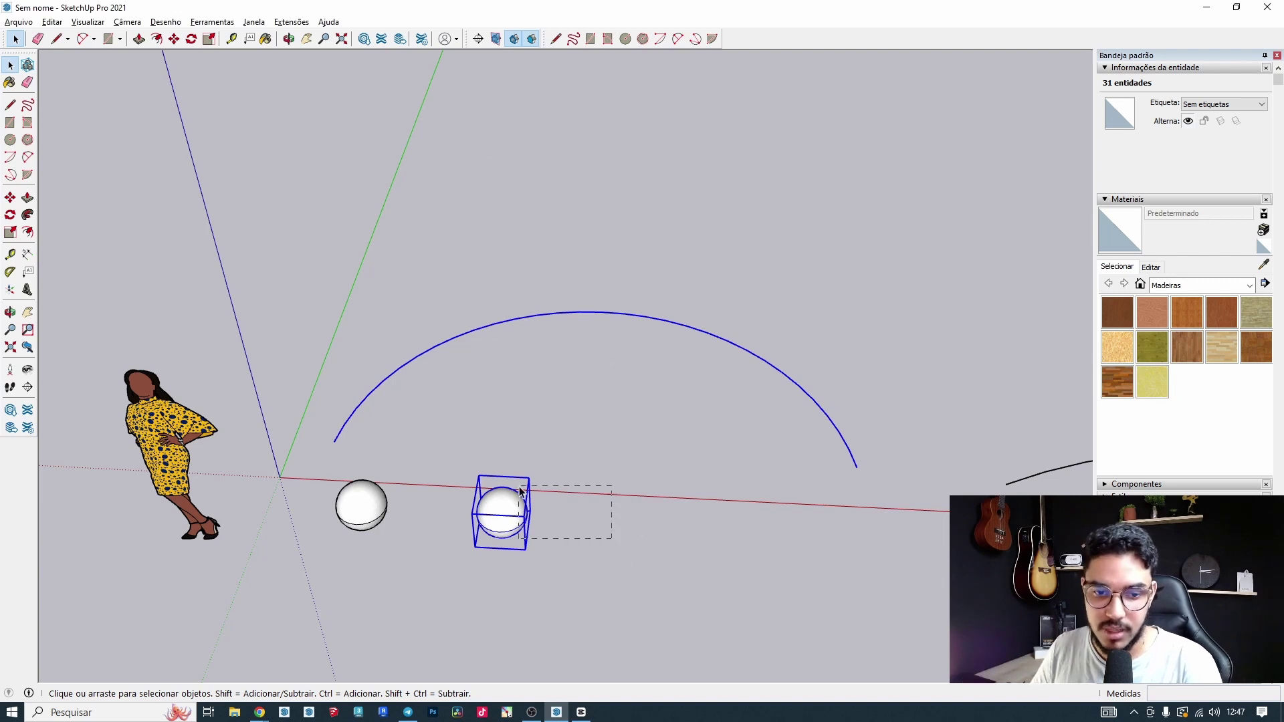
{"action": "key", "text": "Delete"}
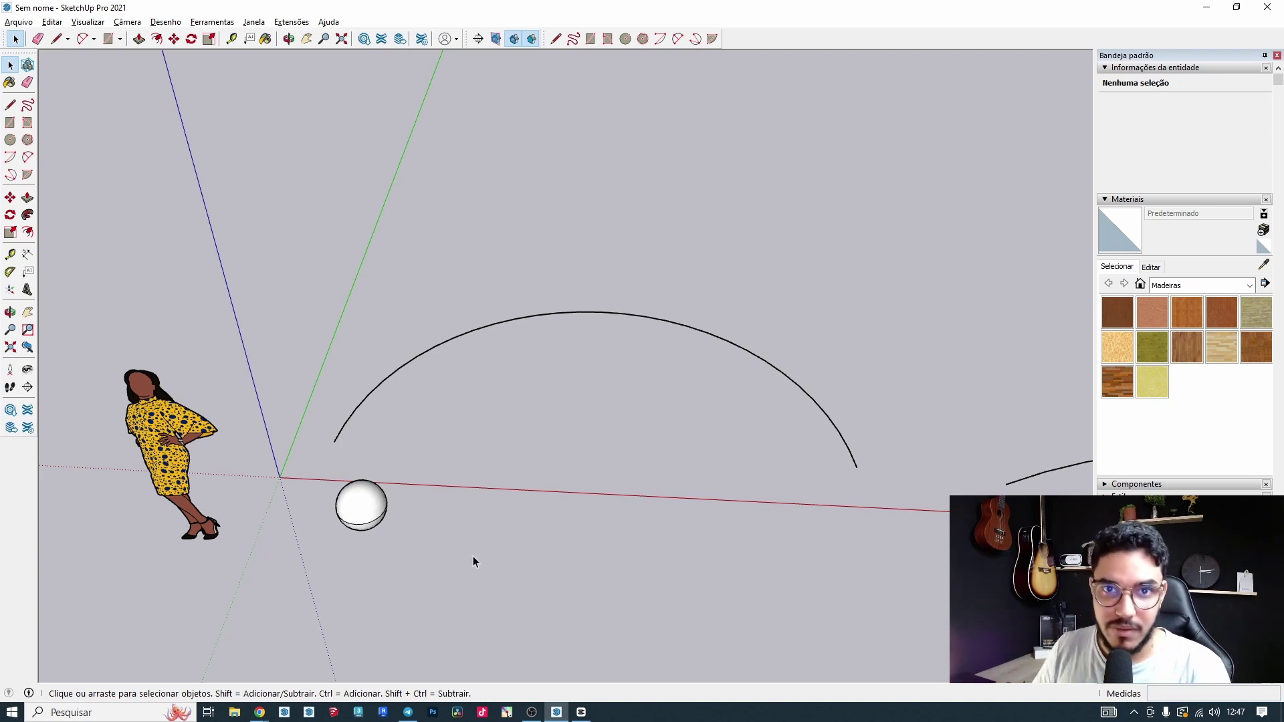
String the ball component along the arc with Component Stringer, without reversing edges, using Uniform scaling and 0.0 for both rotations.
{"action": "left_click_drag", "start_coordinate": [476, 467], "coordinate": [240, 58]}
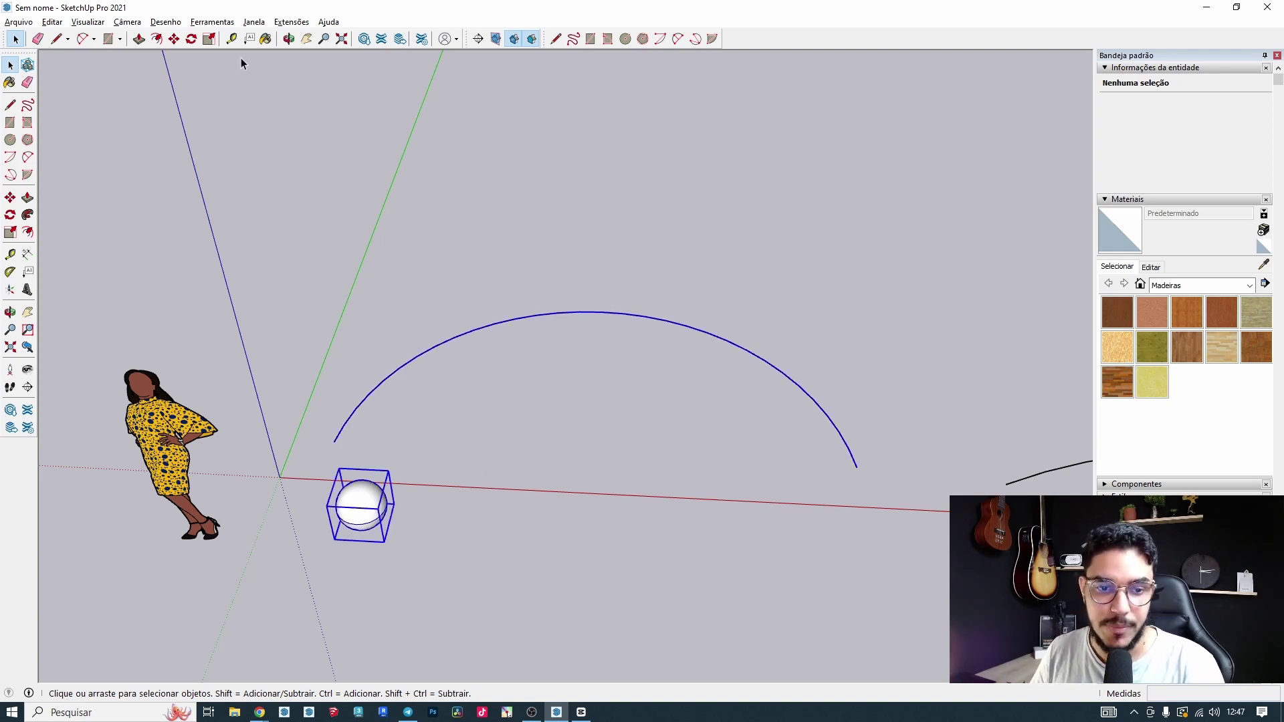
{"action": "left_click", "coordinate": [291, 21]}
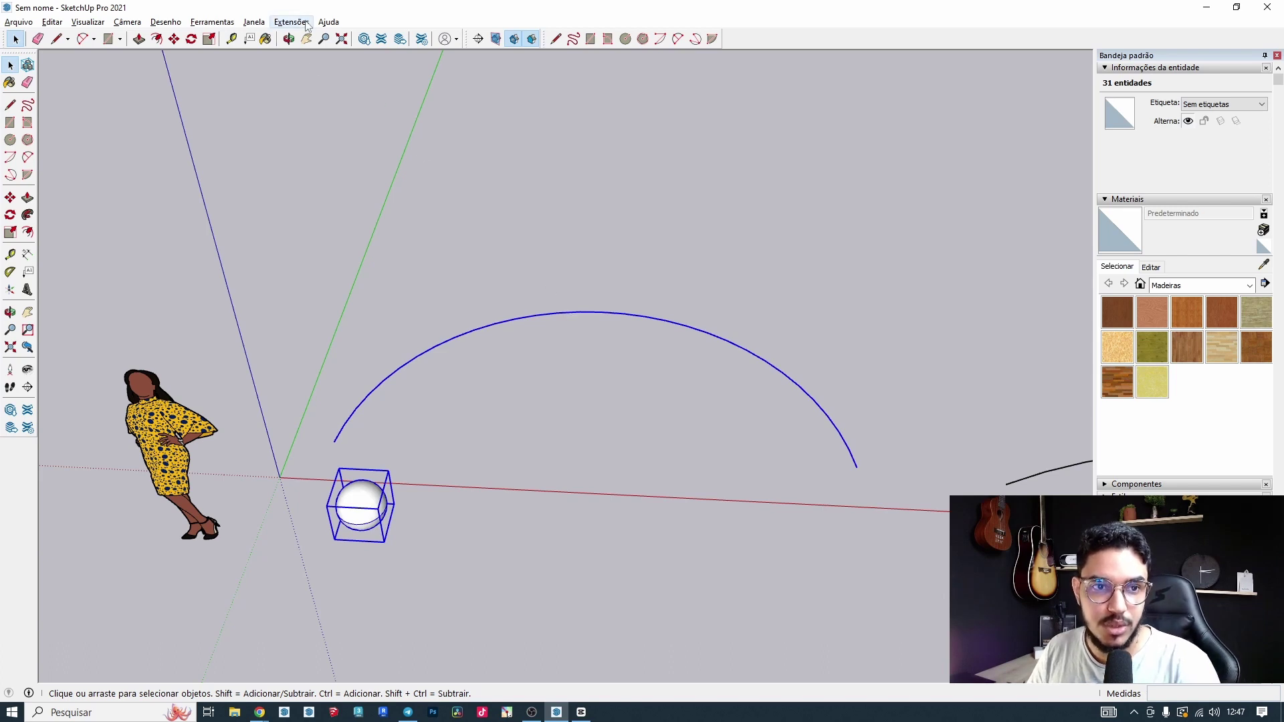
{"action": "mouse_move", "coordinate": [370, 123]}
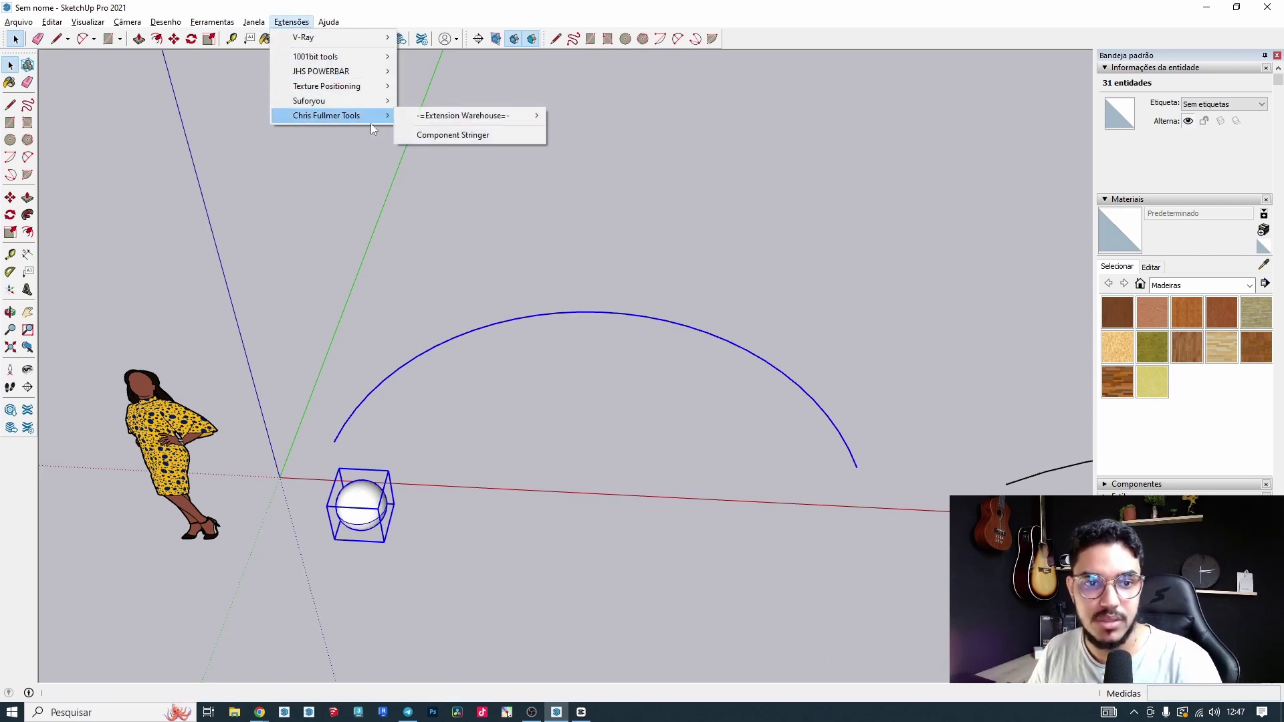
{"action": "left_click", "coordinate": [433, 135]}
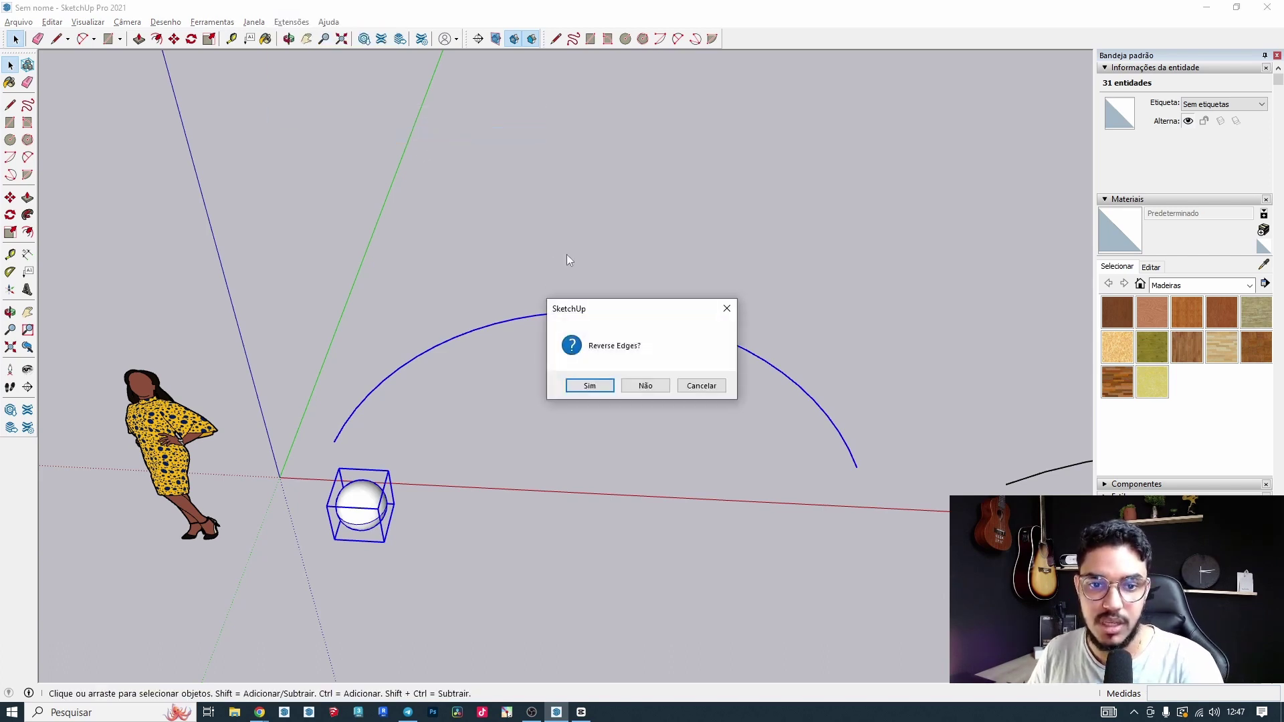
{"action": "left_click", "coordinate": [631, 244]}
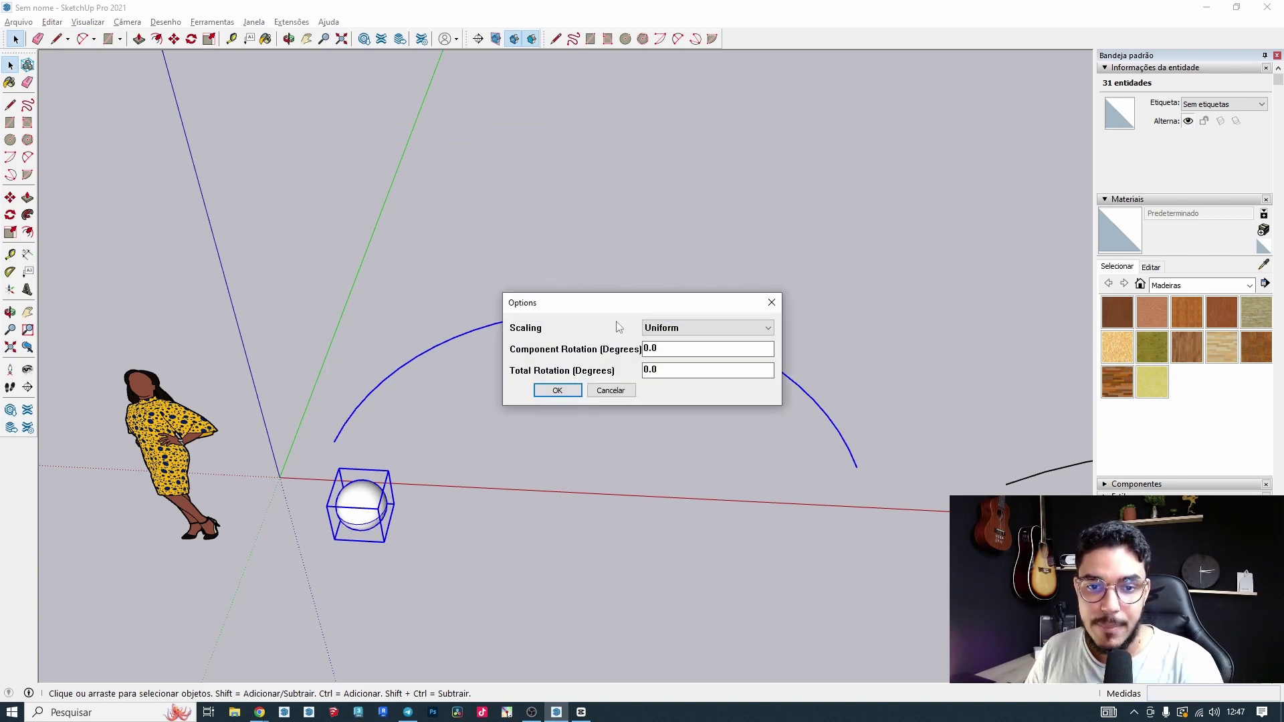
{"action": "left_click_drag", "start_coordinate": [640, 311], "coordinate": [572, 148]}
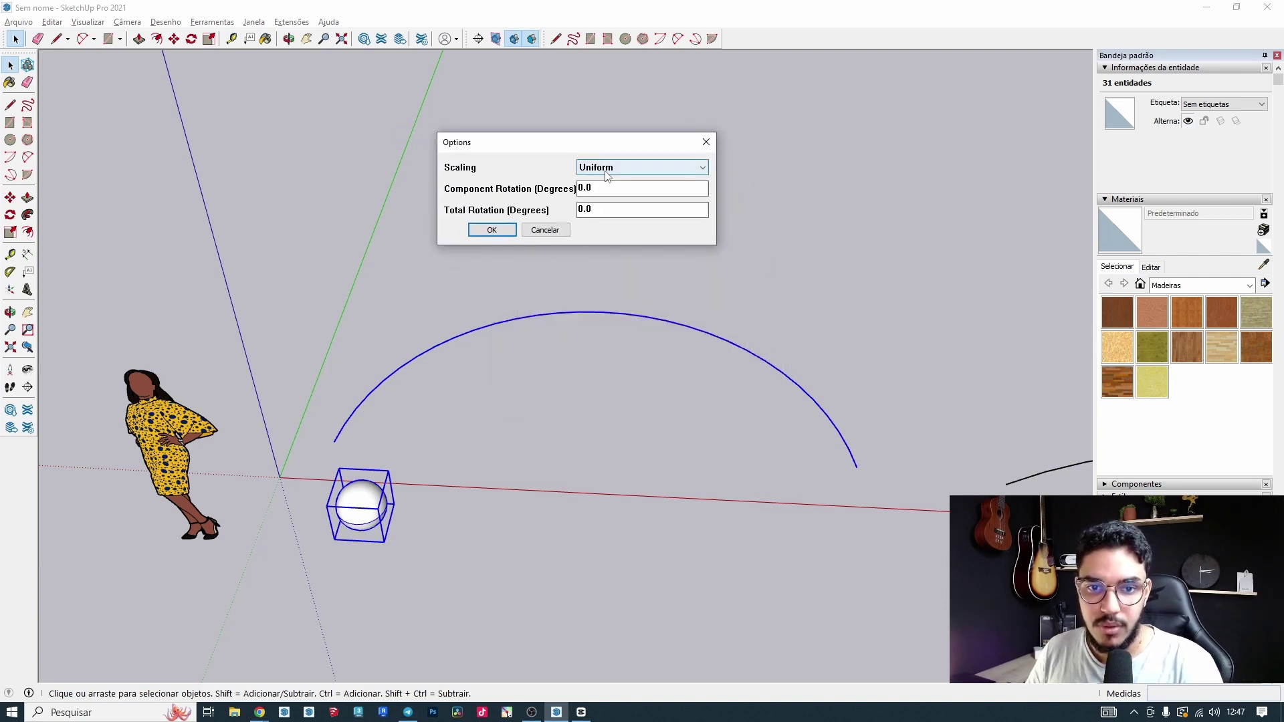
{"action": "left_click", "coordinate": [506, 232]}
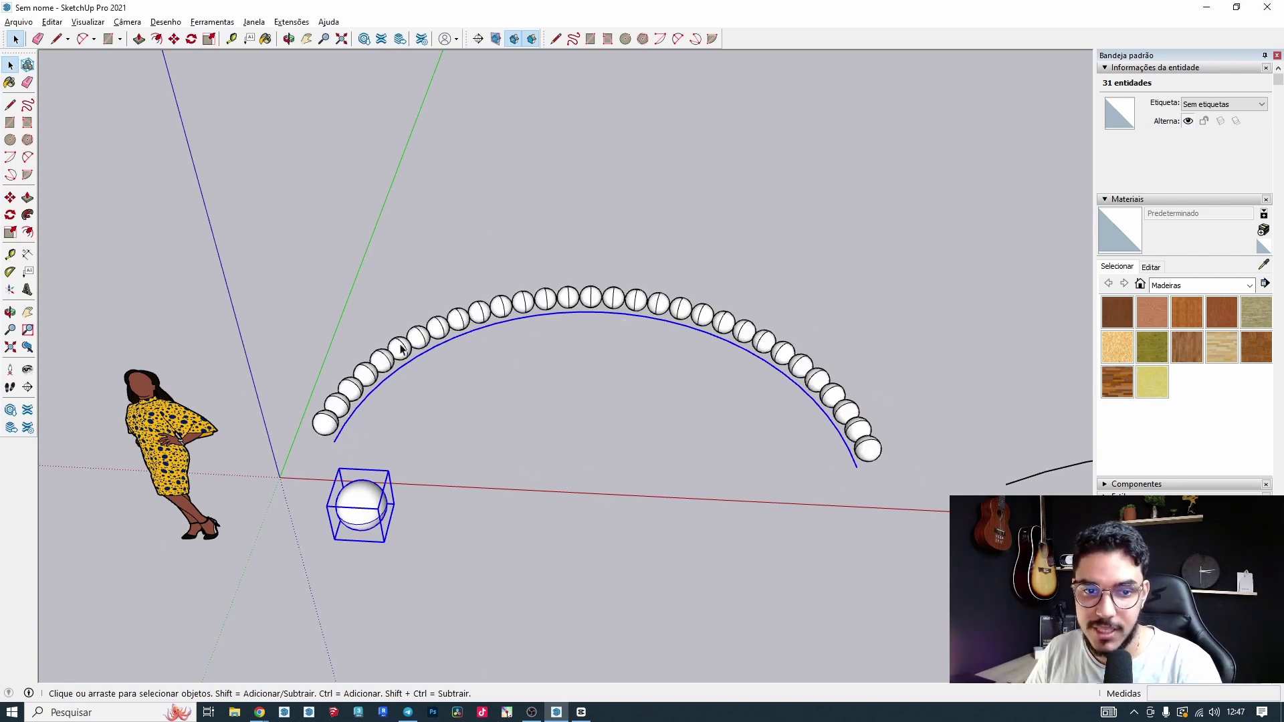
Try scaling the geometry inside the original ball component, undo the scaling and leave the component.
{"action": "middle_click_drag", "start_coordinate": [471, 361], "coordinate": [662, 532]}
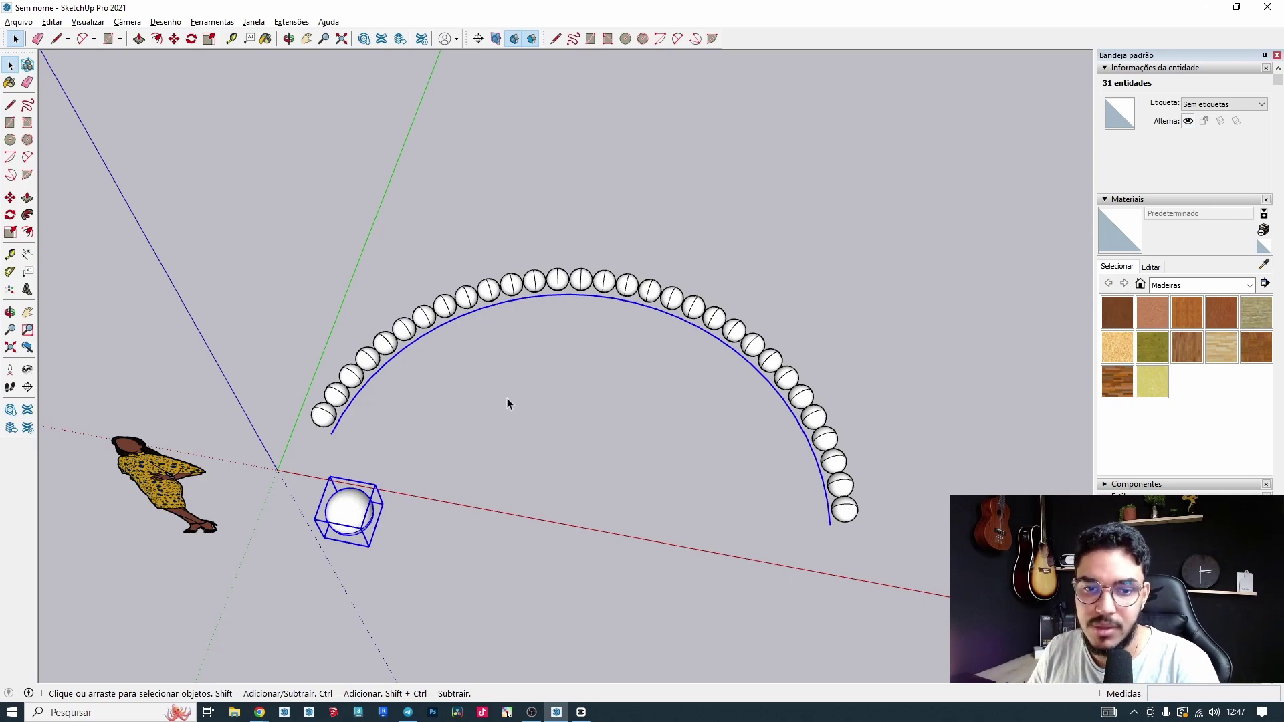
{"action": "middle_click_drag", "start_coordinate": [562, 382], "coordinate": [352, 414]}
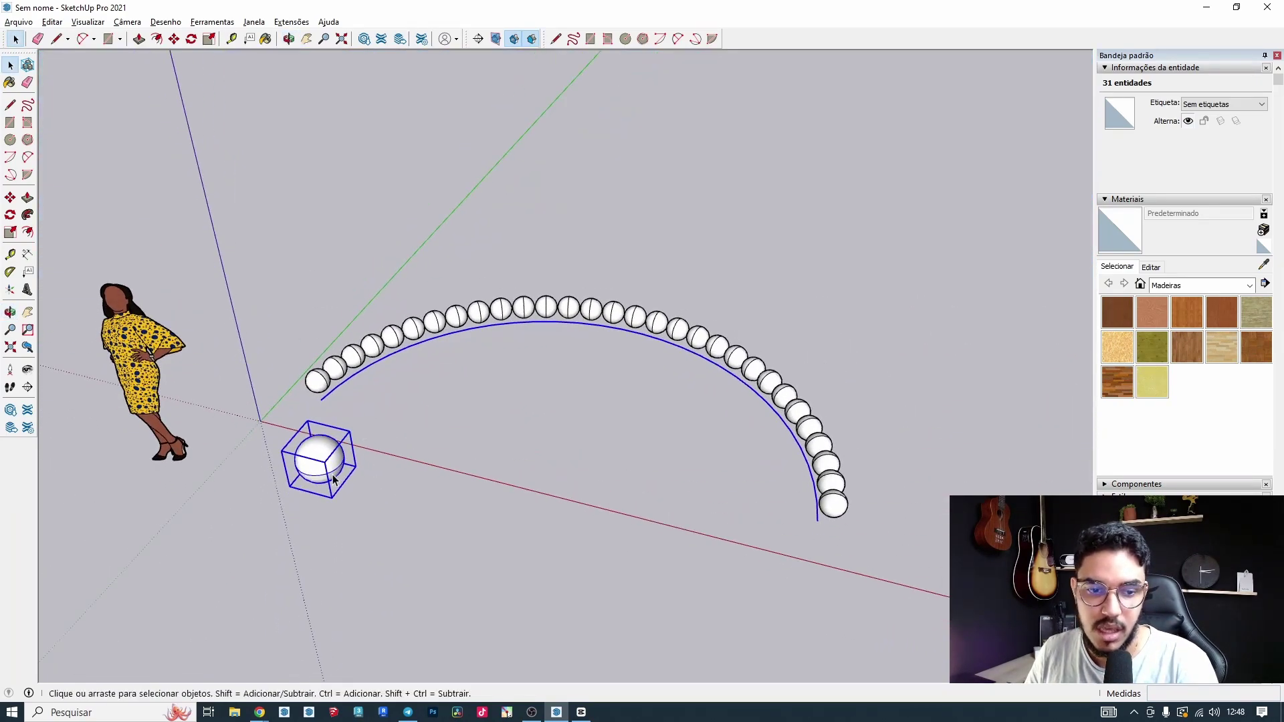
{"action": "triple_click", "coordinate": [334, 476]}
{"action": "scroll", "coordinate": [334, 476], "scroll_direction": "up", "scroll_amount": 4}
{"action": "key", "text": "s"}
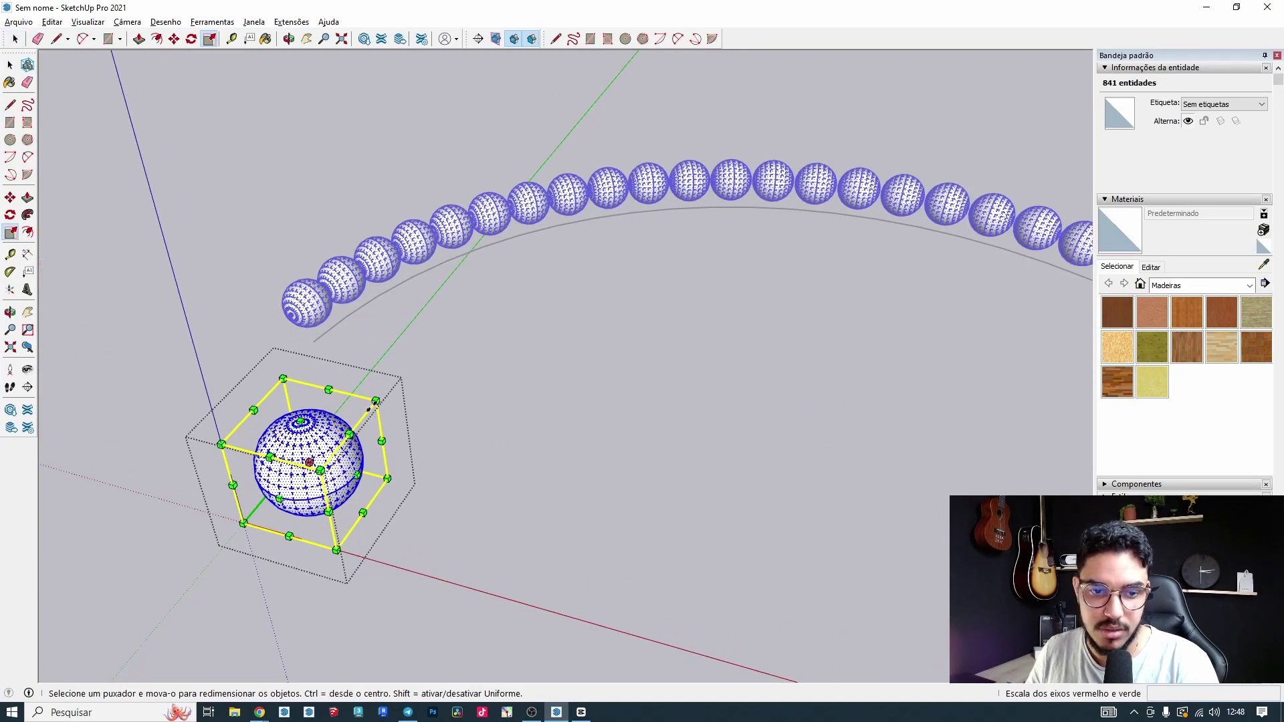
{"action": "left_click_drag", "start_coordinate": [363, 413], "coordinate": [384, 392]}
{"action": "key", "text": "ctrl+z"}
{"action": "key", "text": "space"}
{"action": "left_click", "coordinate": [502, 444]}
{"action": "left_click", "coordinate": [501, 443]}
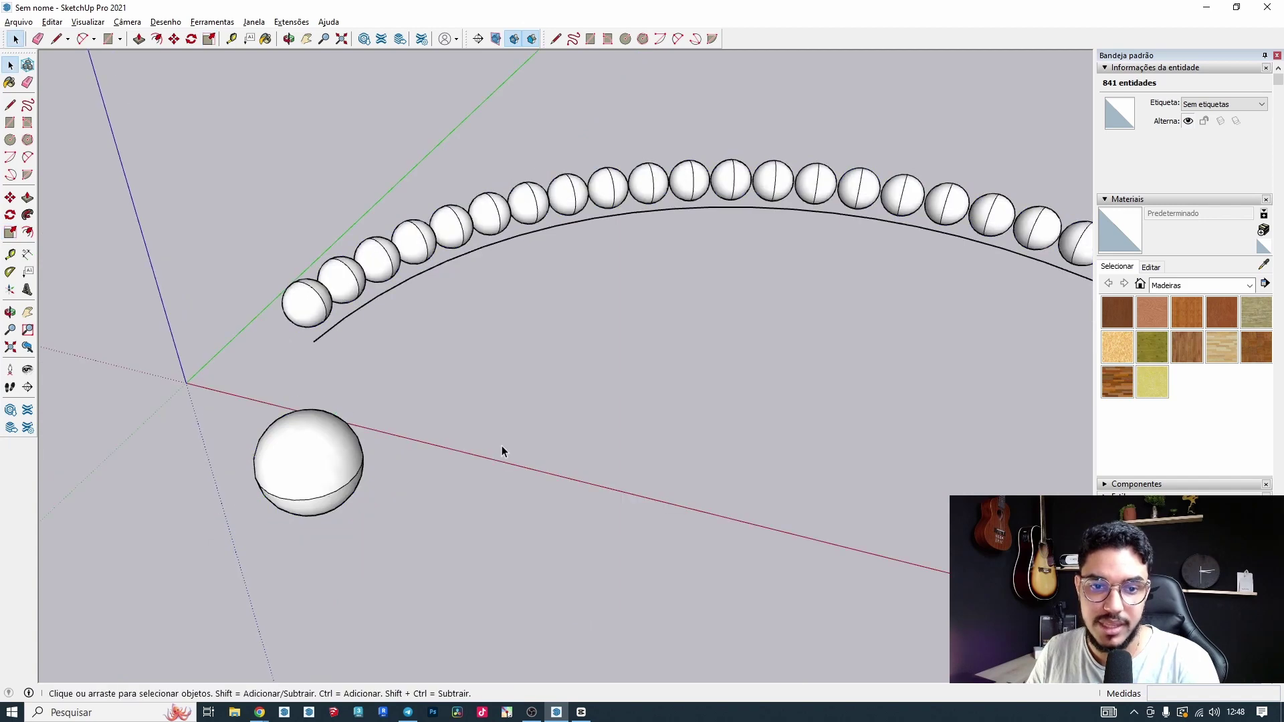
{"action": "scroll", "coordinate": [502, 442], "scroll_direction": "down", "scroll_amount": 3}
{"action": "scroll", "coordinate": [498, 428], "scroll_direction": "down", "scroll_amount": 5}
{"action": "middle_click_drag", "start_coordinate": [481, 459], "coordinate": [668, 419]}
{"action": "scroll", "coordinate": [512, 471], "scroll_direction": "up", "scroll_amount": 3}
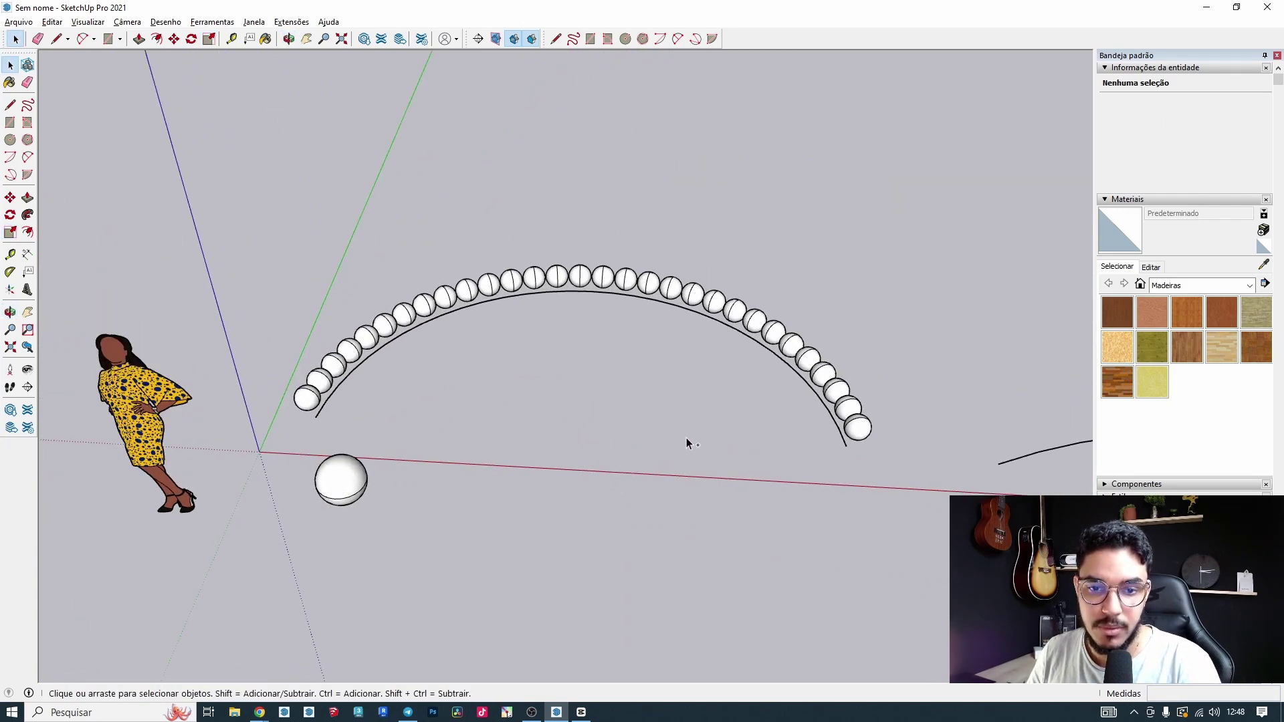
Undo the Uniform stringing and restring the ball along the arc with Component Stringer, without reversing edges, using None scaling.
{"action": "key", "text": "ctrl+z"}
{"action": "left_click_drag", "start_coordinate": [533, 566], "coordinate": [337, 294]}
{"action": "left_click", "coordinate": [292, 22]}
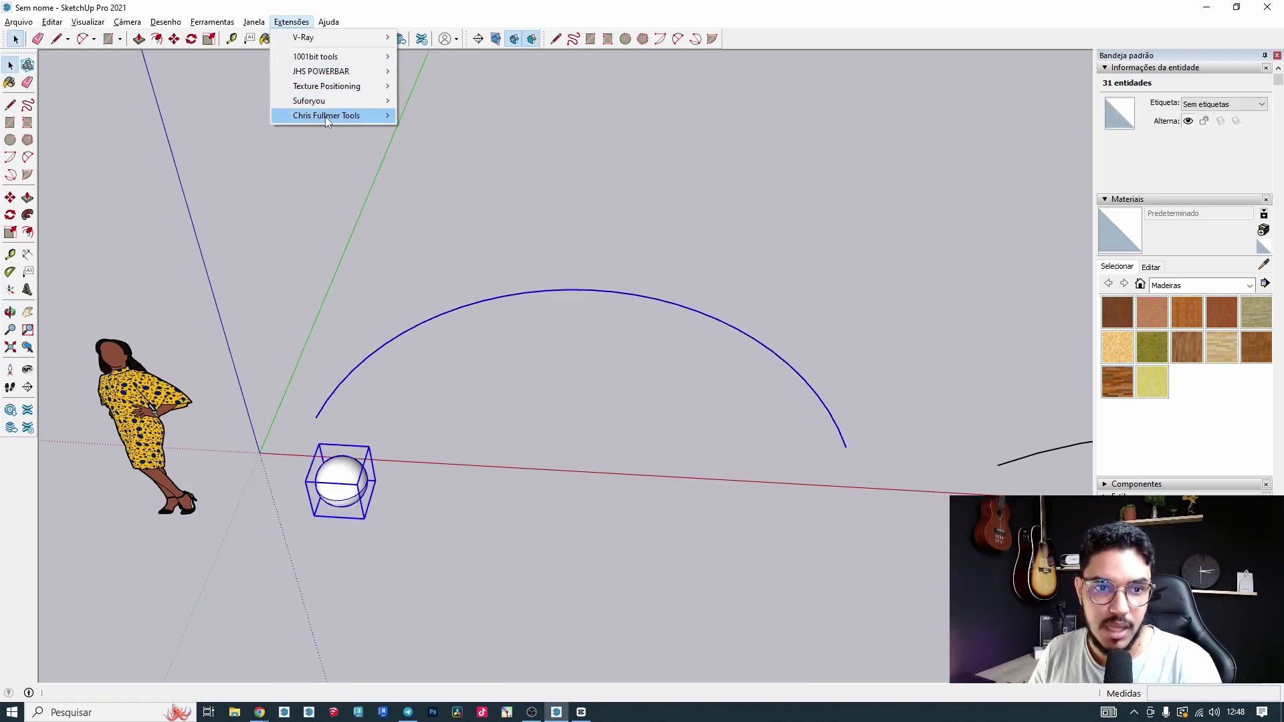
{"action": "mouse_move", "coordinate": [326, 117]}
{"action": "left_click", "coordinate": [438, 136]}
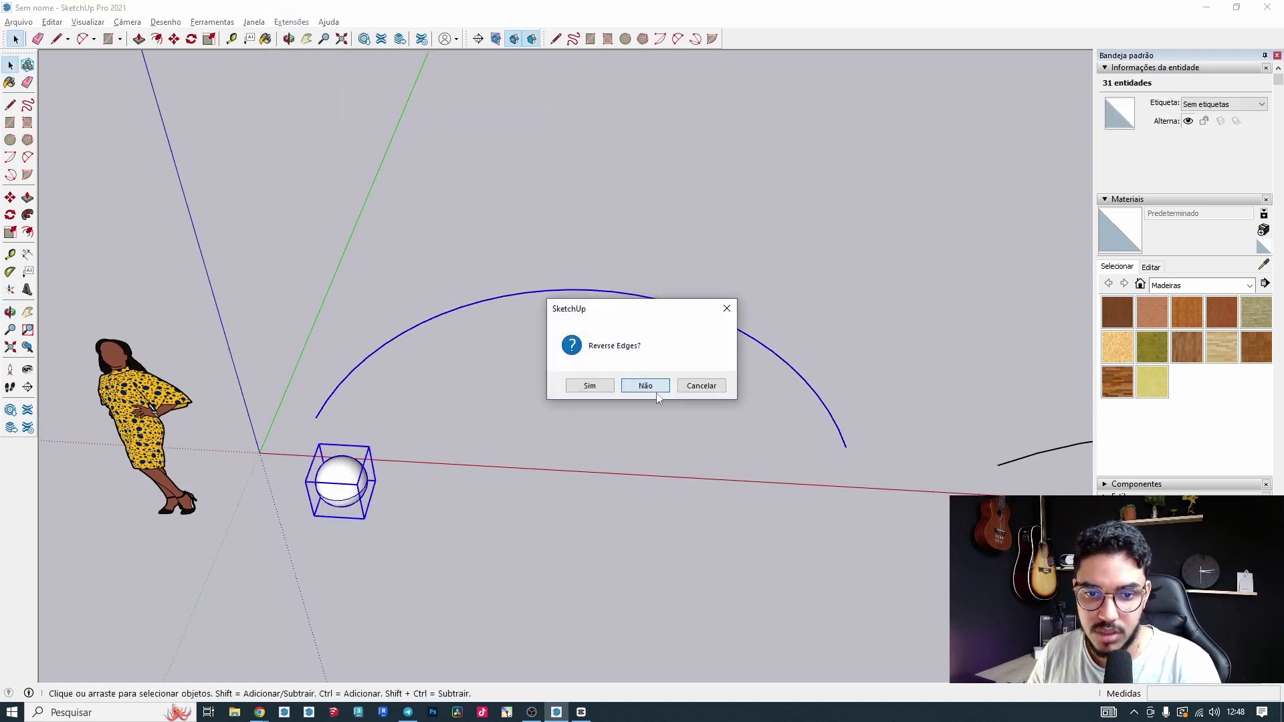
{"action": "left_click", "coordinate": [656, 393]}
{"action": "left_click", "coordinate": [665, 333]}
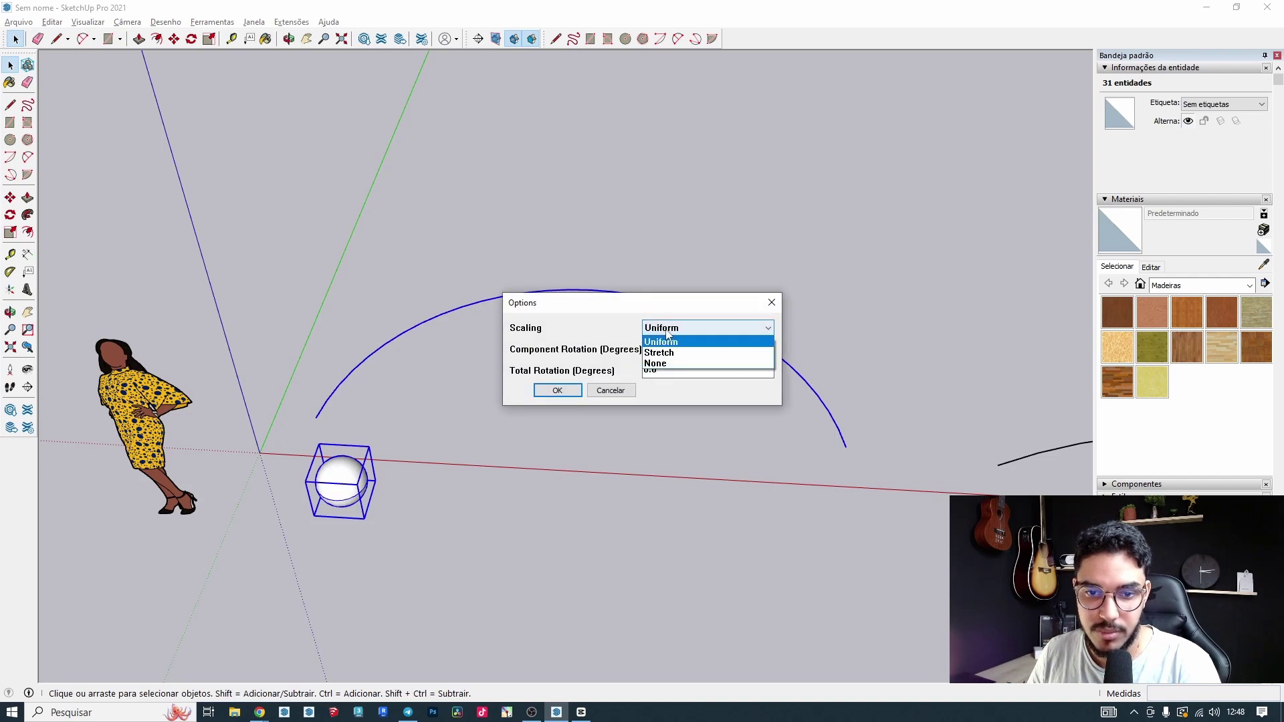
{"action": "left_click", "coordinate": [672, 365]}
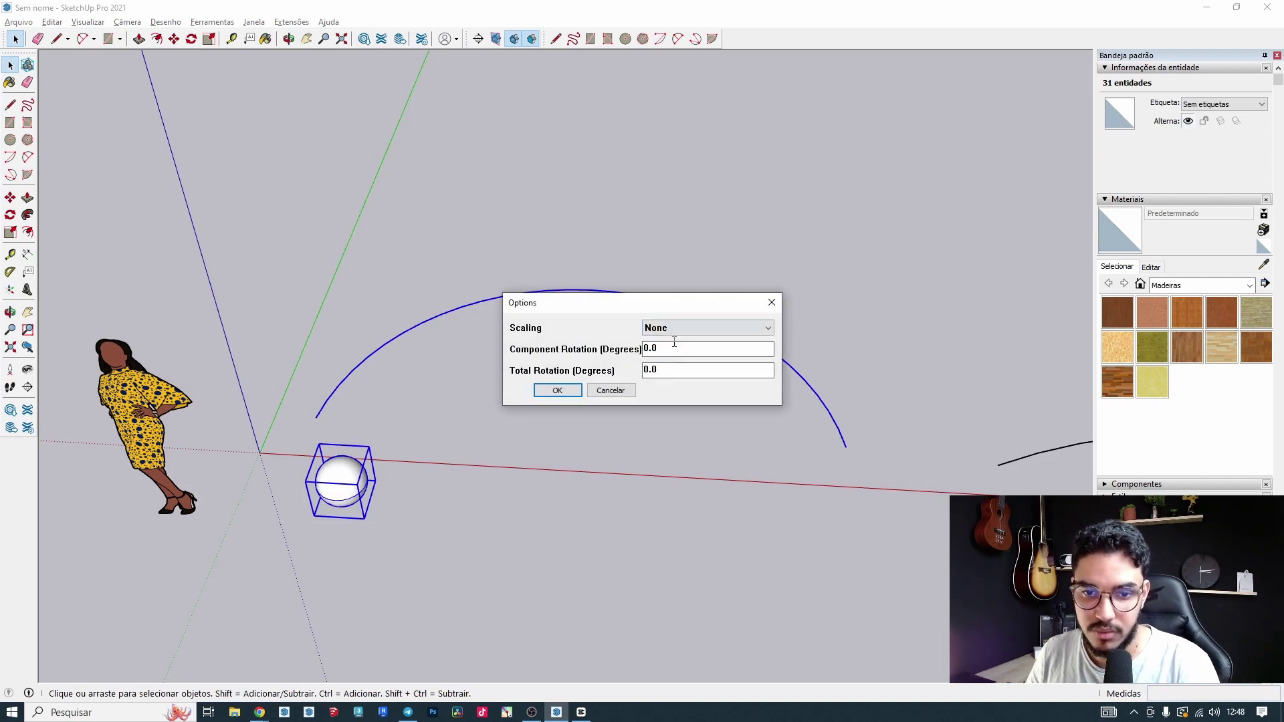
{"action": "left_click", "coordinate": [557, 391]}
{"action": "middle_click_drag", "start_coordinate": [558, 393], "coordinate": [414, 443]}
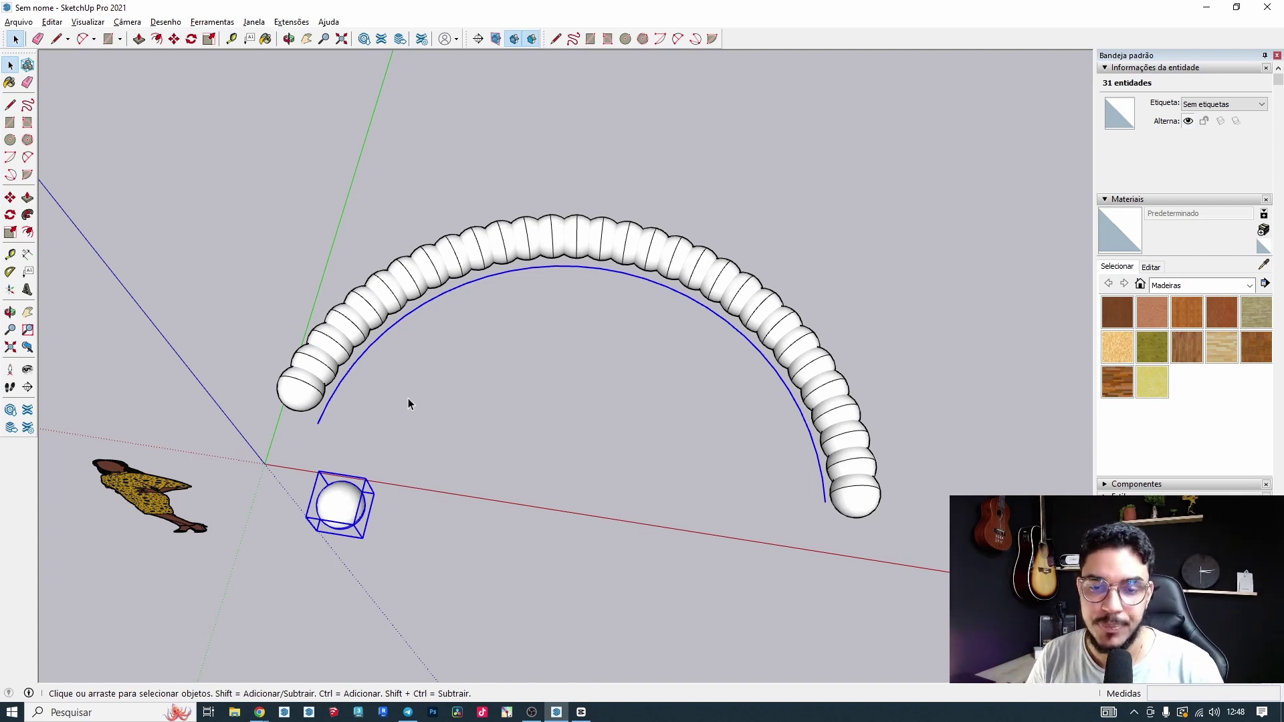
{"action": "left_click", "coordinate": [434, 348]}
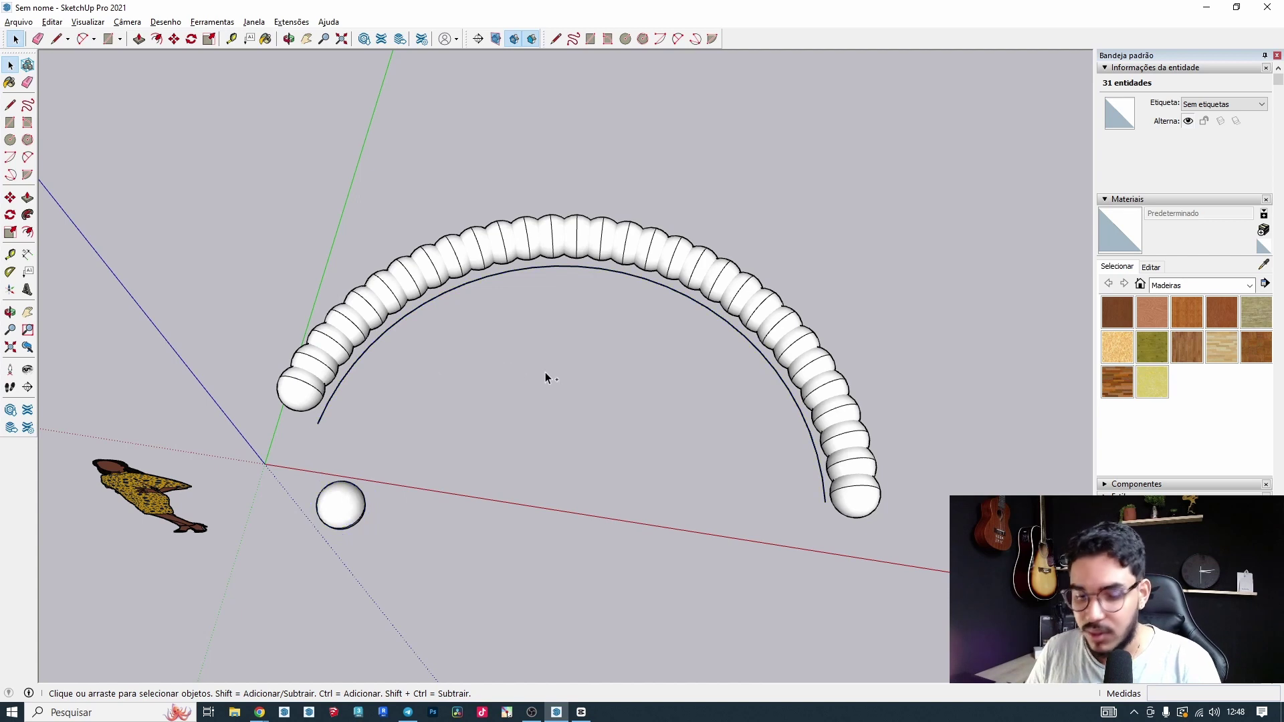
Select the arc below the strung balls and circle its entity information in red with the screen annotation tool.
{"action": "middle_click_drag", "start_coordinate": [567, 367], "coordinate": [607, 292]}
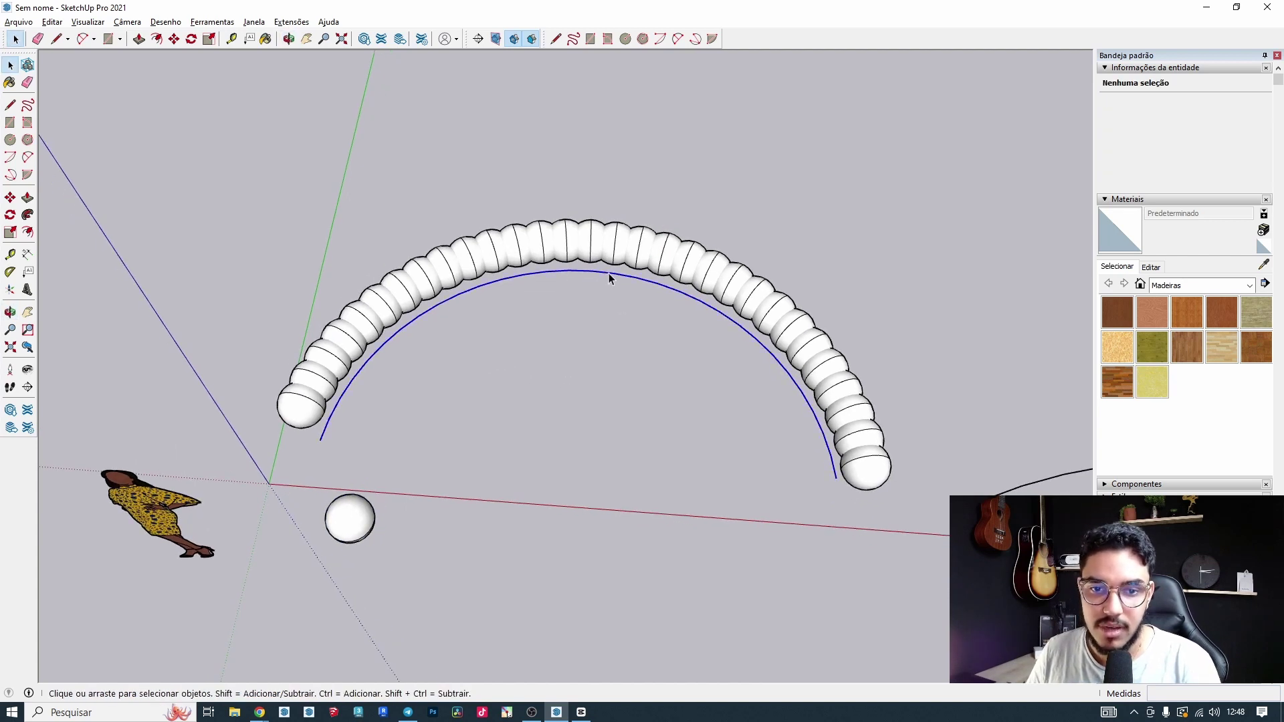
{"action": "left_click", "coordinate": [623, 274]}
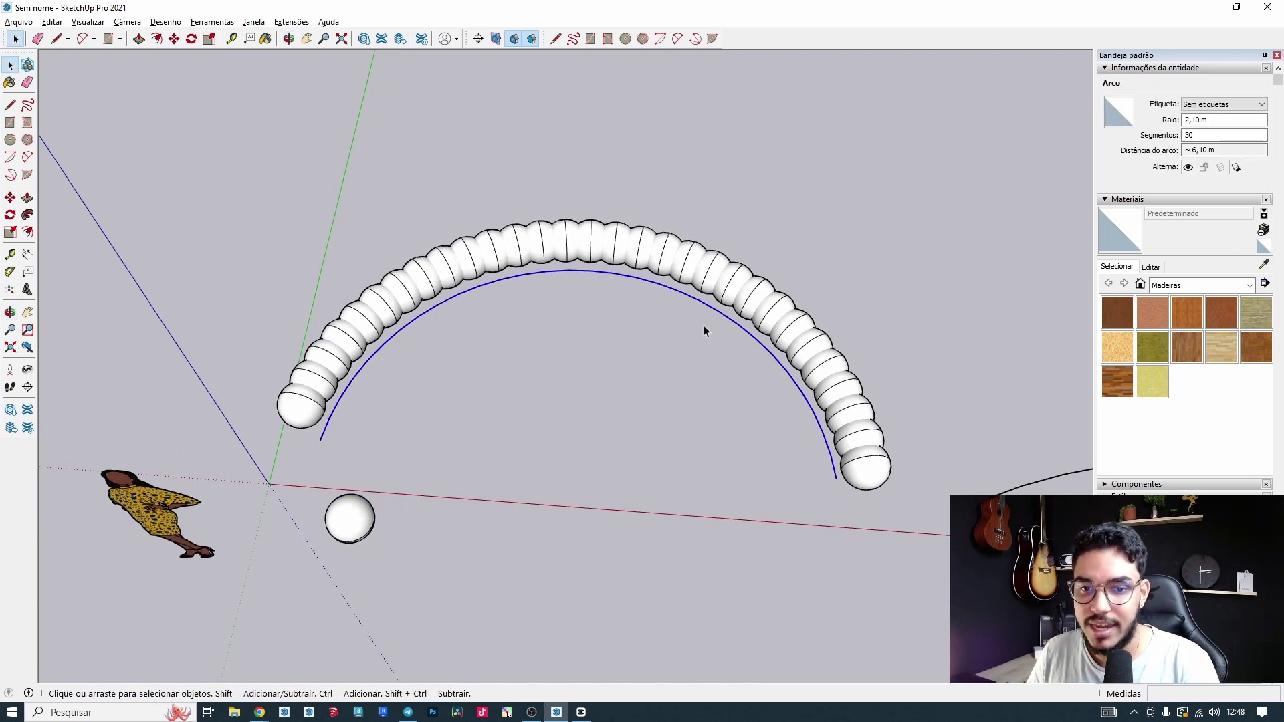
{"action": "middle_click_drag", "start_coordinate": [896, 200], "coordinate": [982, 158]}
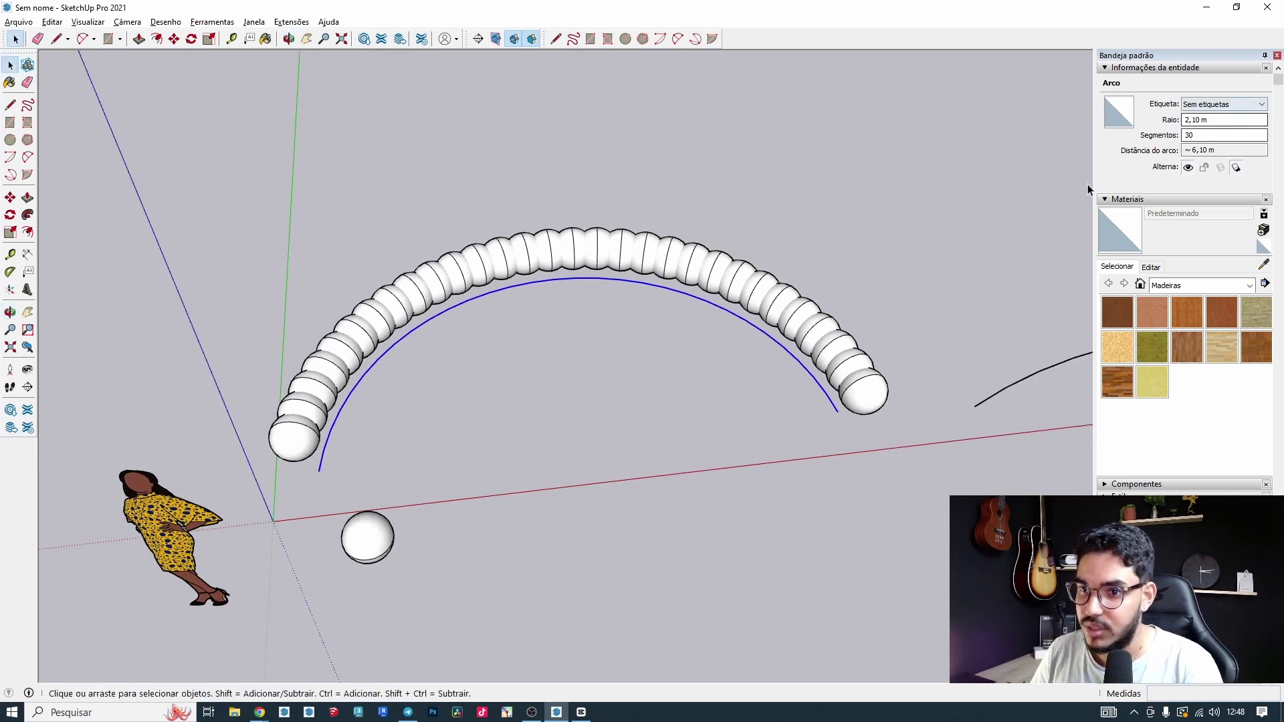
{"action": "left_click", "coordinate": [506, 712]}
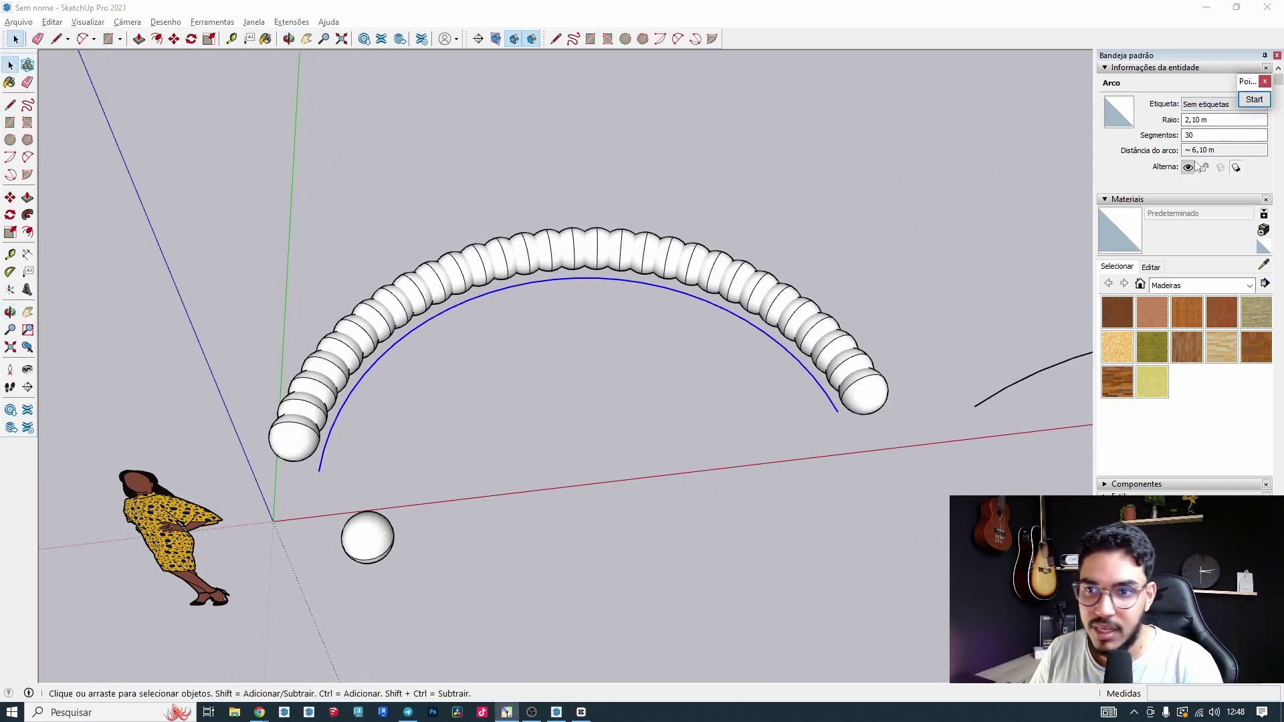
{"action": "left_click", "coordinate": [1253, 98]}
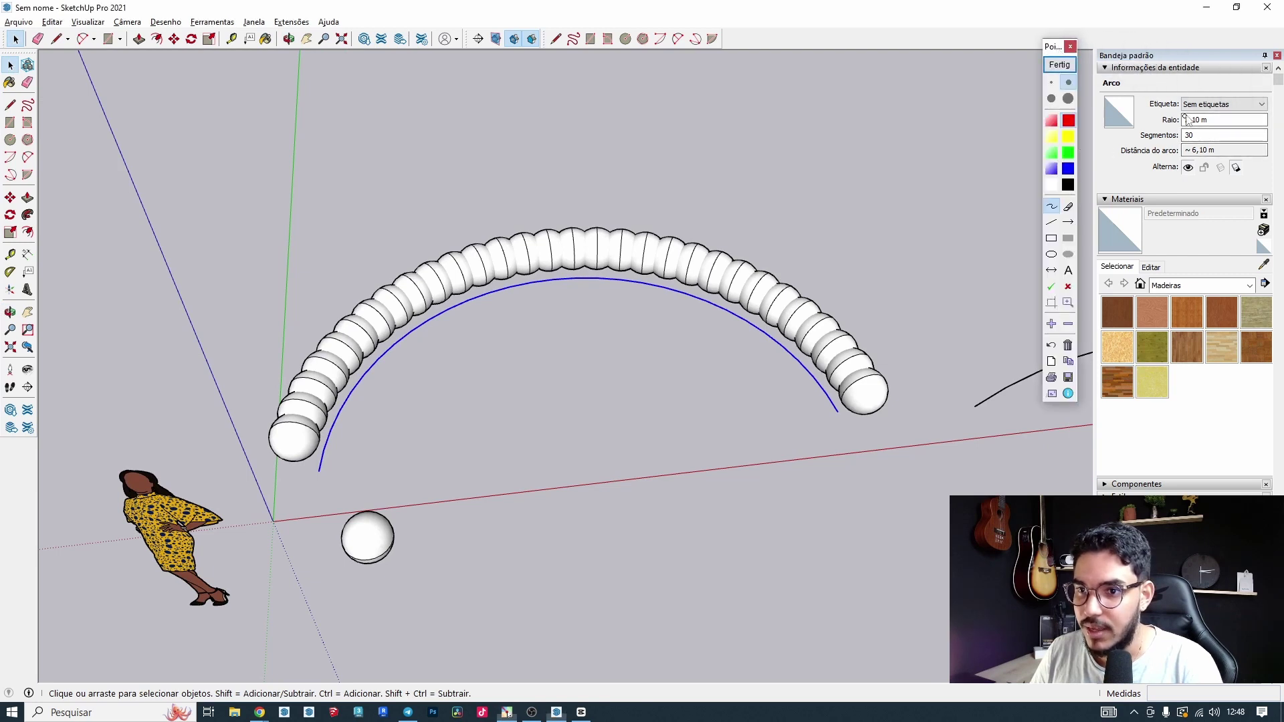
{"action": "mouse_move", "coordinate": [1225, 91]}
{"action": "left_mouse_down"}
{"action": "mouse_move", "coordinate": [1140, 150]}
{"action": "mouse_move", "coordinate": [1206, 85]}
{"action": "mouse_move", "coordinate": [1200, 94]}
{"action": "left_mouse_up"}
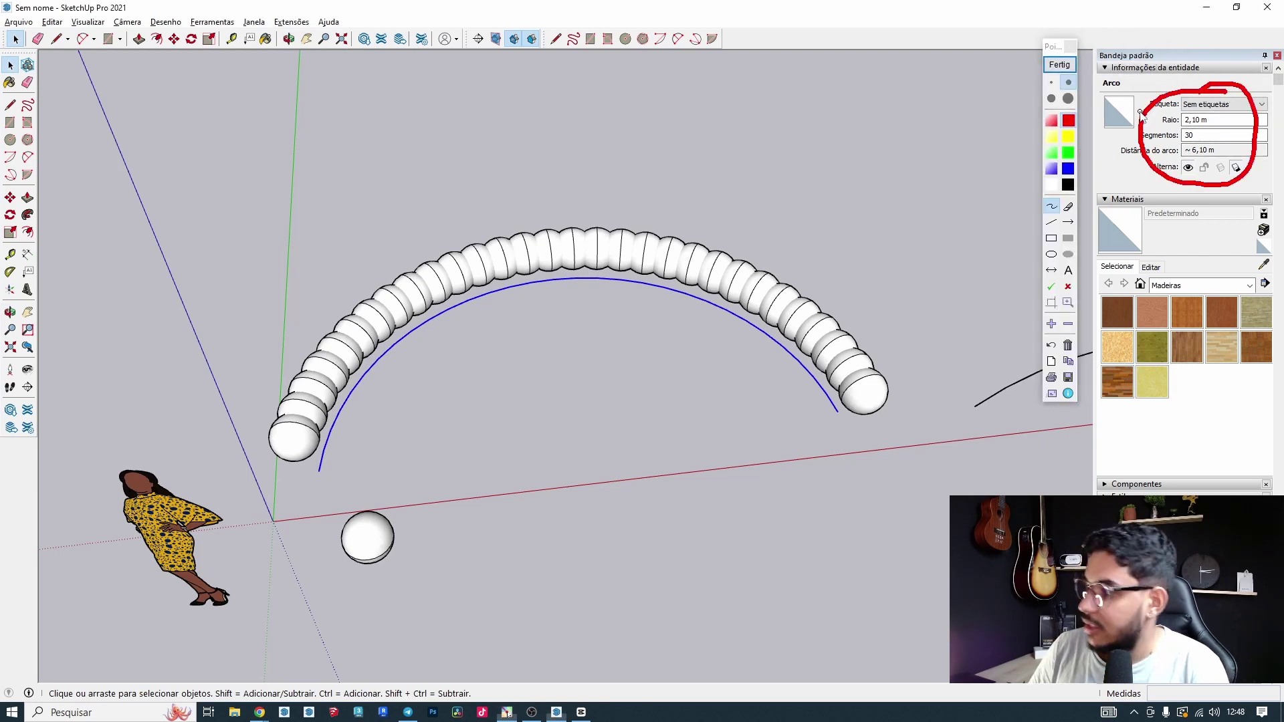
{"action": "left_click", "coordinate": [1058, 64]}
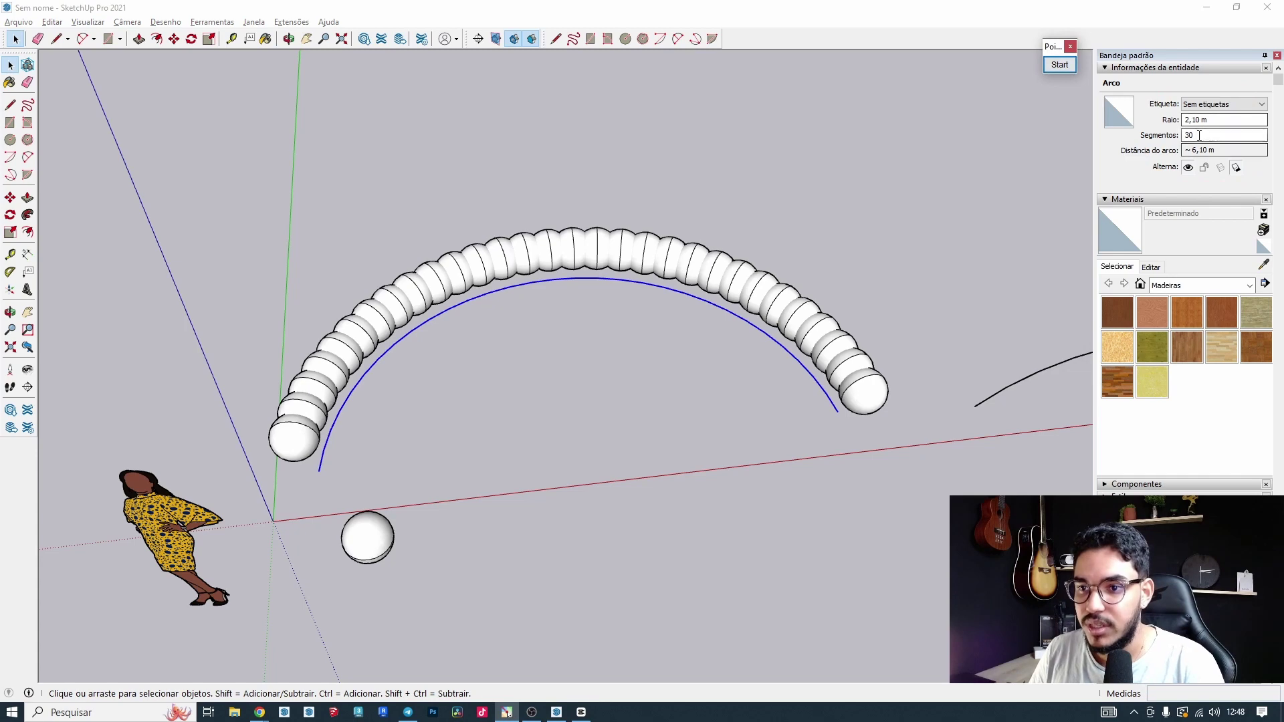
Undo the None-scaled stringing and delete the extra ball beside the original component.
{"action": "double_click", "coordinate": [1198, 135]}
{"action": "key", "text": "Return"}
{"action": "middle_click_drag", "start_coordinate": [775, 200], "coordinate": [692, 294]}
{"action": "key", "text": "ctrl+a"}
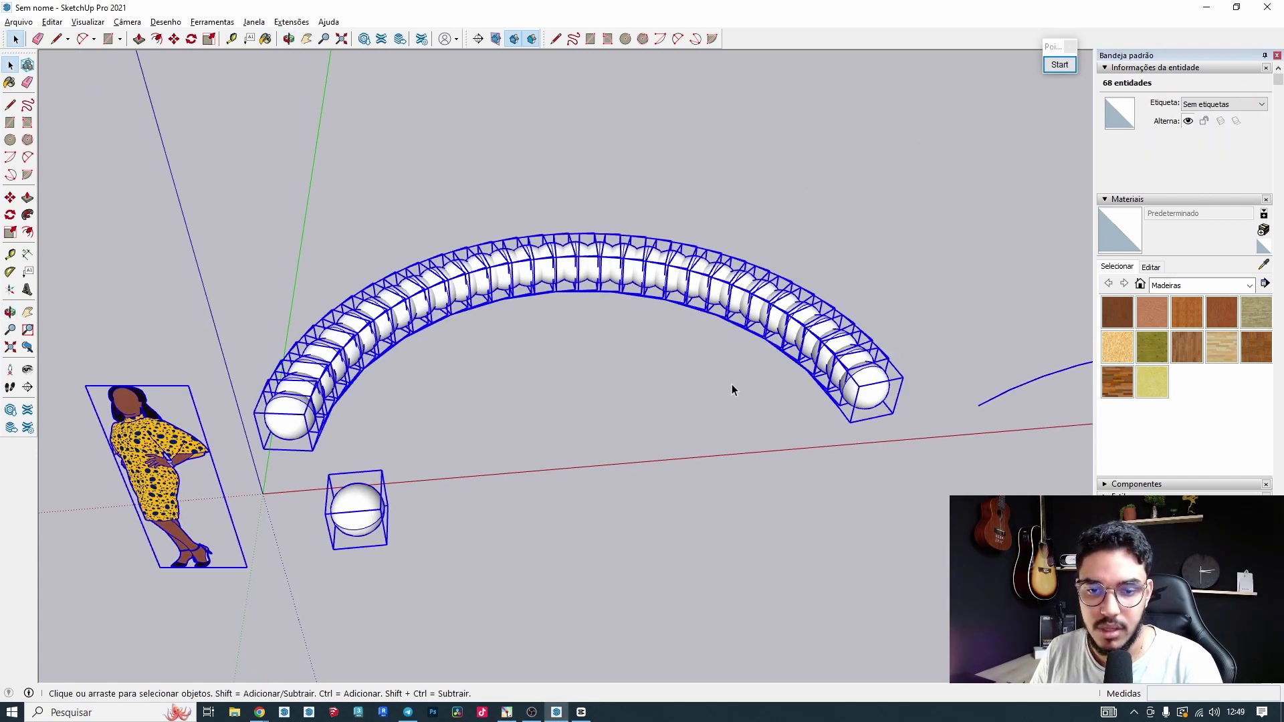
{"action": "key", "text": "ctrl+z"}
{"action": "key", "text": "ctrl+z"}
{"action": "left_click", "coordinate": [605, 524]}
{"action": "left_click", "coordinate": [505, 486]}
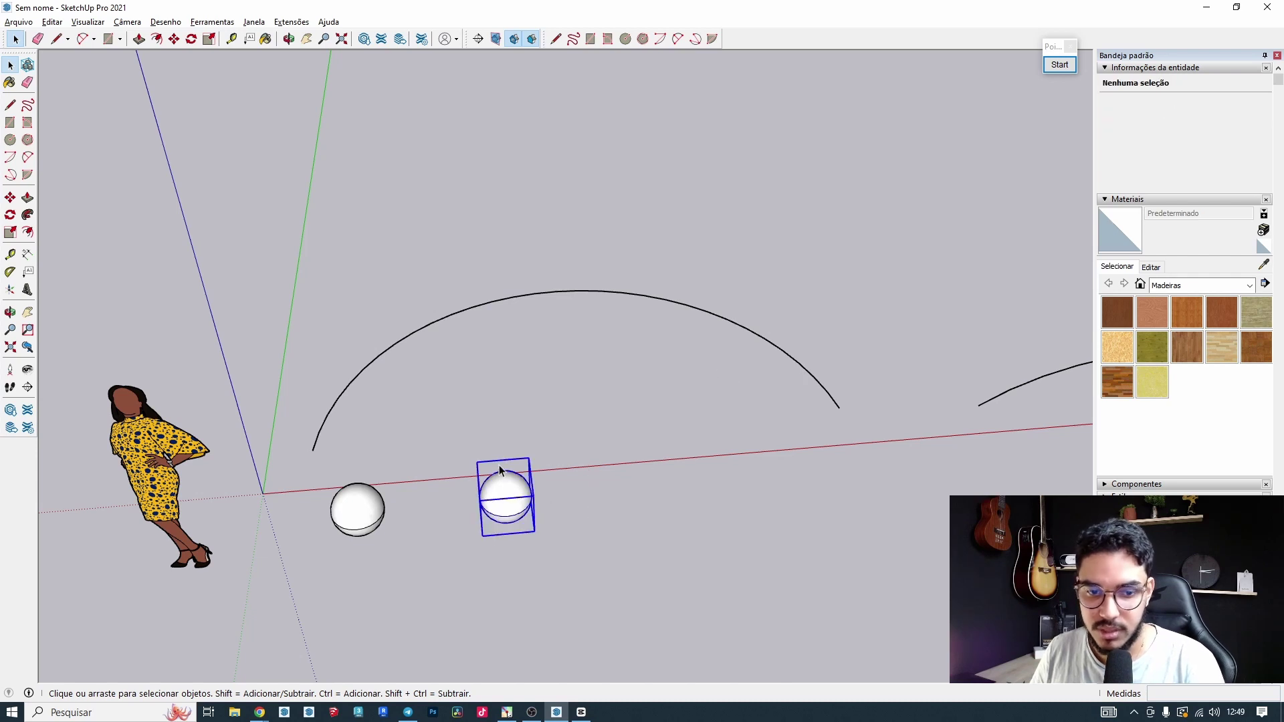
{"action": "key", "text": "Delete"}
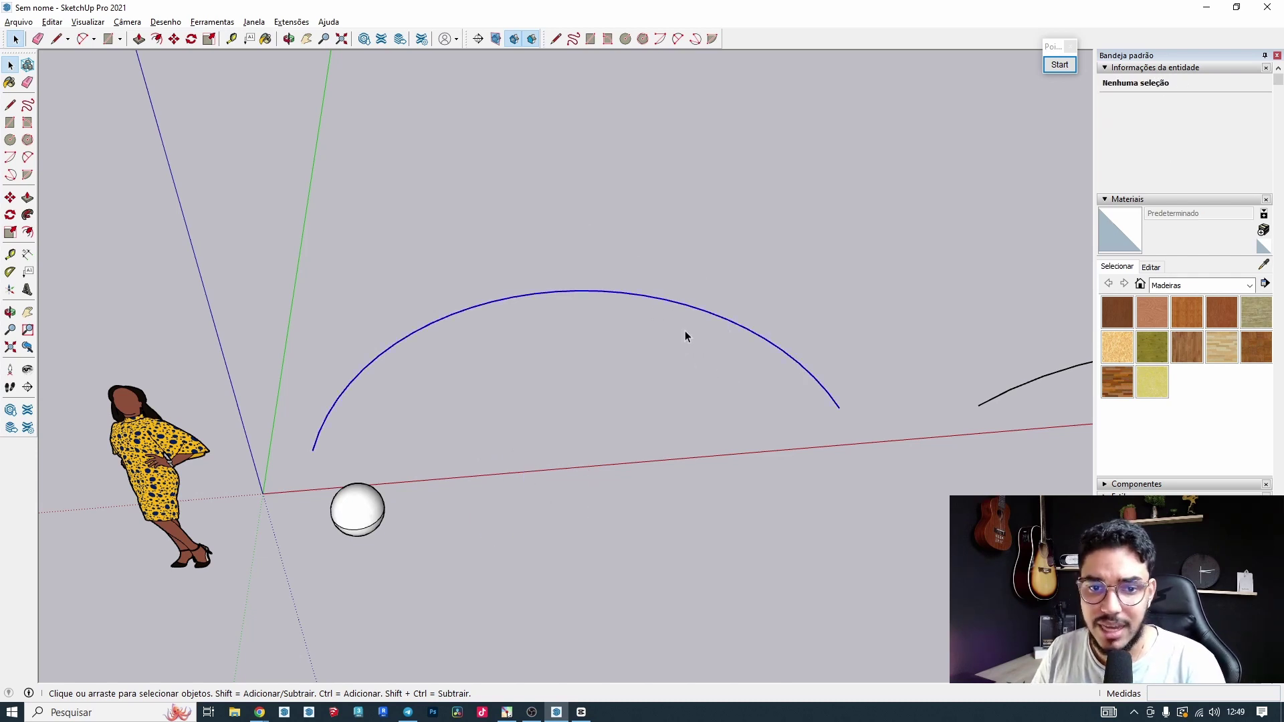
Set the number of segments of the arc above the ball to 12.
{"action": "type", "text": "12"}
{"action": "key", "text": "Return"}
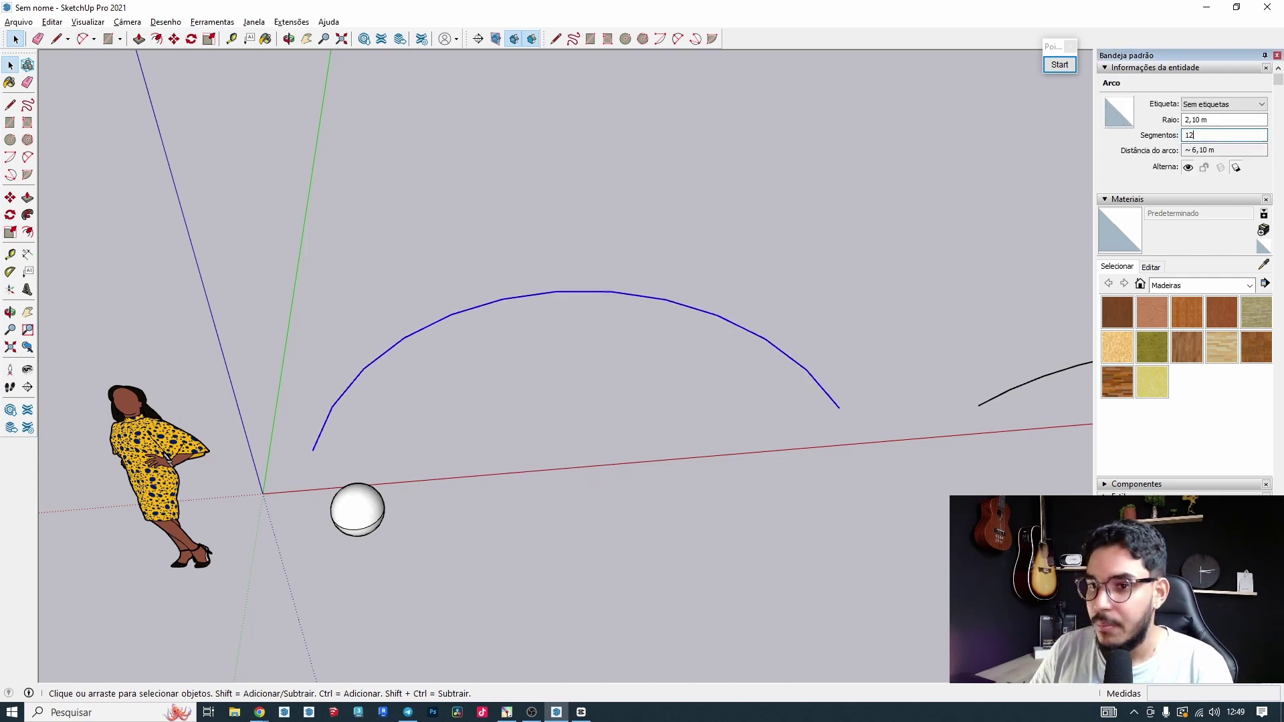
{"action": "left_click", "coordinate": [692, 361]}
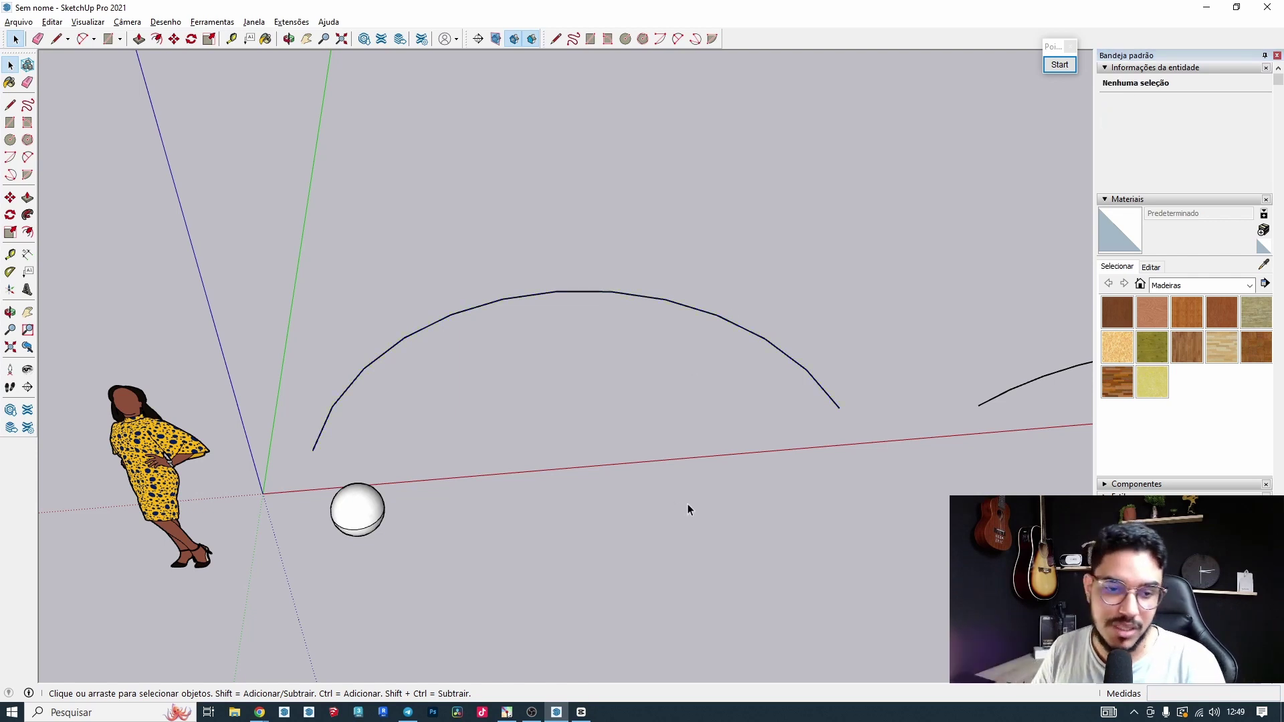
String the ball component along the 12-segment arc with Component Stringer, without reversing edges, using Uniform scaling and 0.0 rotations.
{"action": "left_click_drag", "start_coordinate": [367, 355], "coordinate": [367, 355]}
{"action": "left_click", "coordinate": [292, 21]}
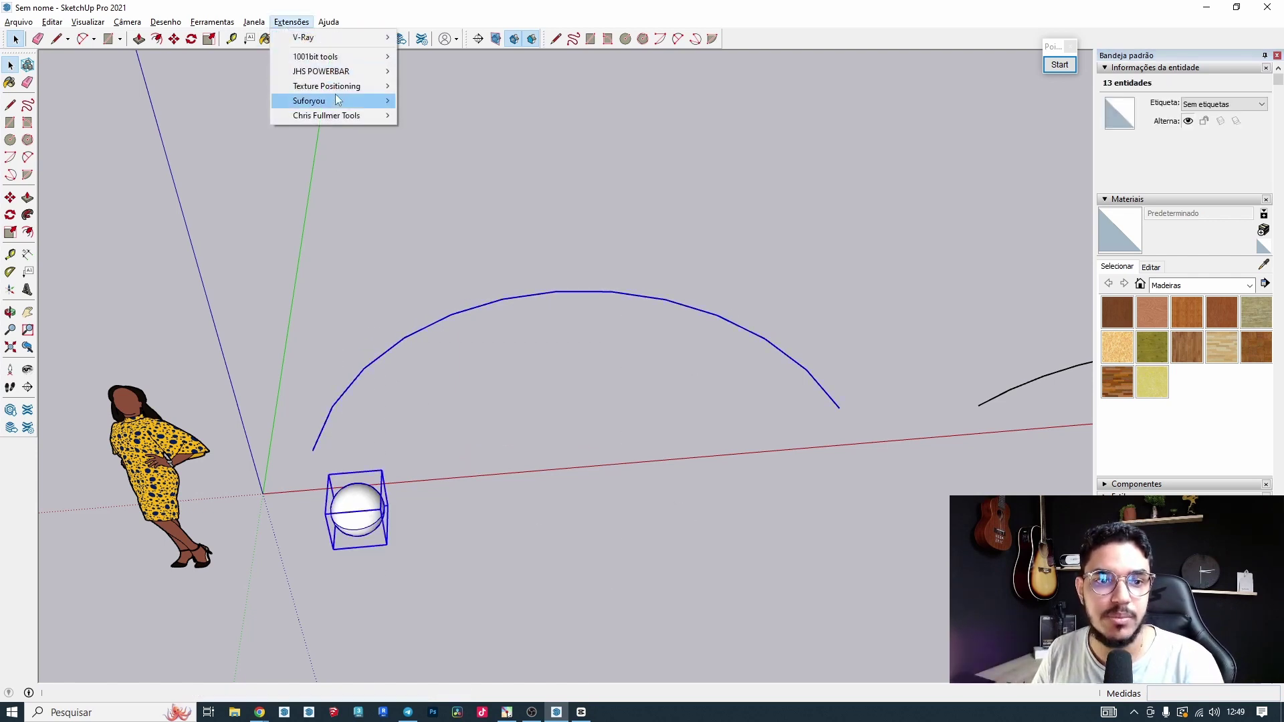
{"action": "mouse_move", "coordinate": [341, 115]}
{"action": "left_click", "coordinate": [436, 133]}
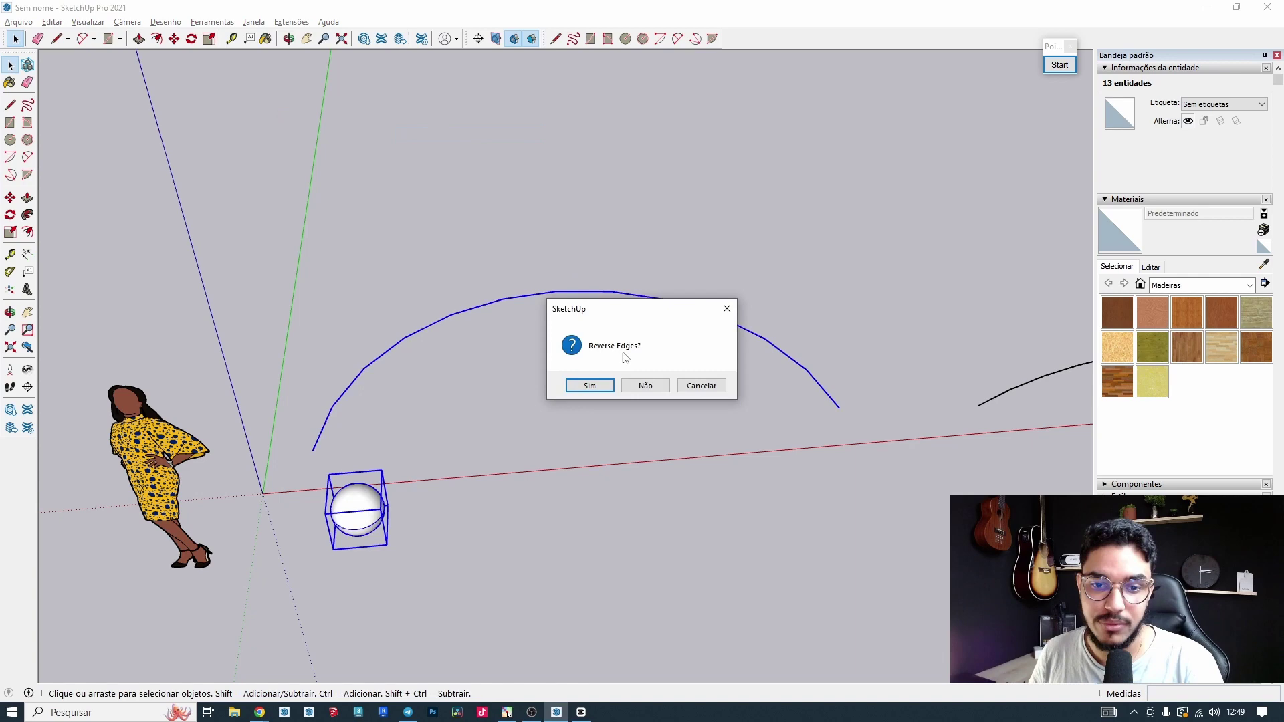
{"action": "left_click", "coordinate": [638, 384]}
{"action": "left_click", "coordinate": [707, 327]}
{"action": "left_click", "coordinate": [696, 349]}
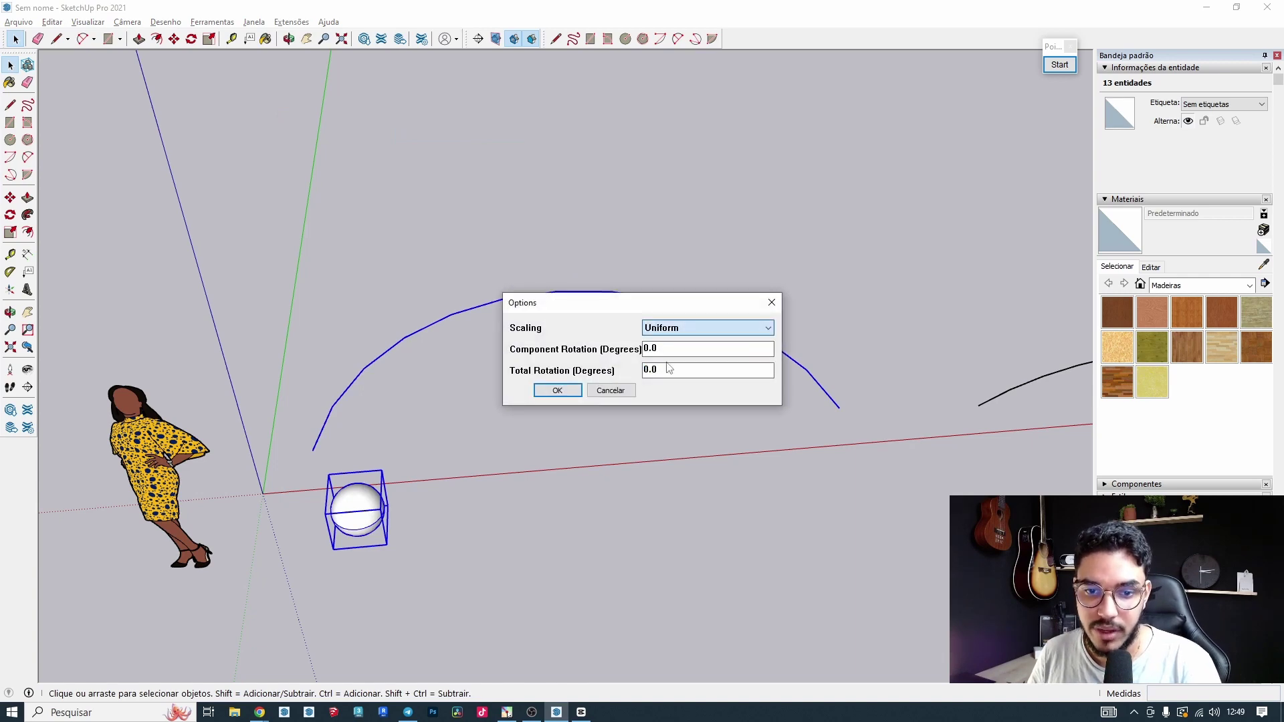
{"action": "left_click", "coordinate": [557, 390]}
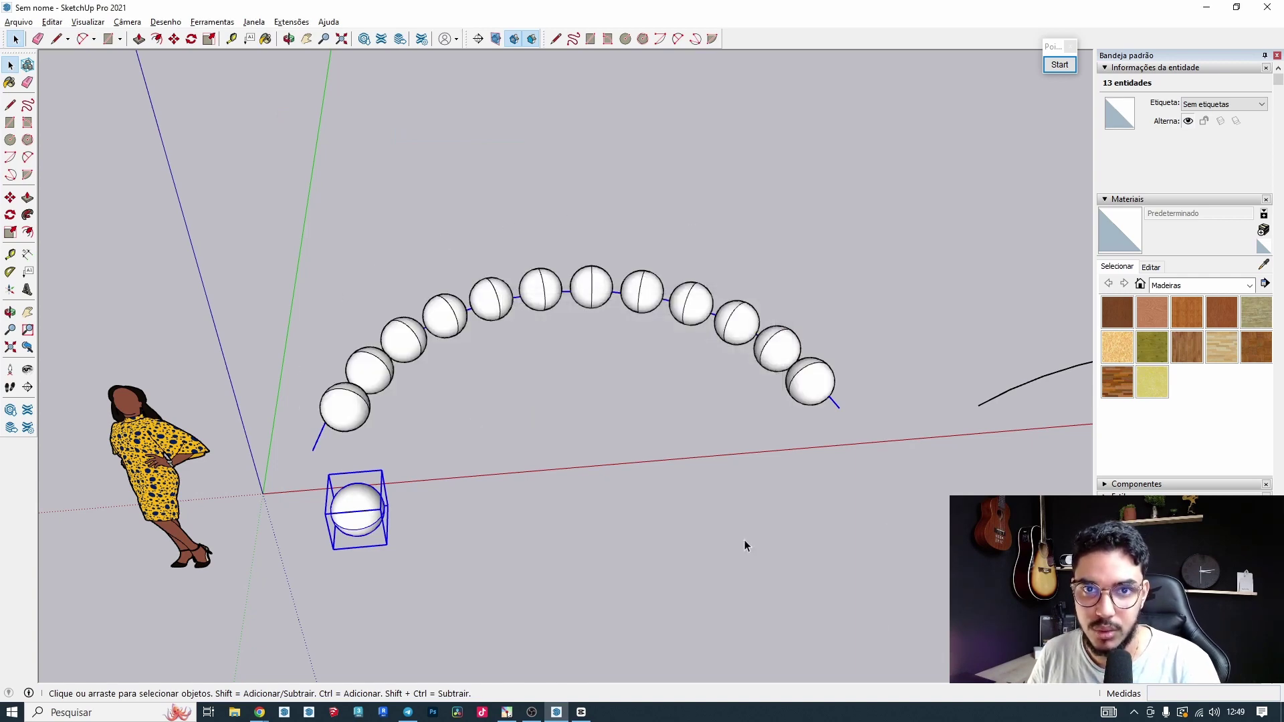
{"action": "middle_click_drag", "start_coordinate": [465, 415], "coordinate": [1069, 467]}
{"action": "middle_click_drag", "start_coordinate": [508, 375], "coordinate": [968, 323]}
{"action": "middle_click_drag", "start_coordinate": [287, 401], "coordinate": [572, 463]}
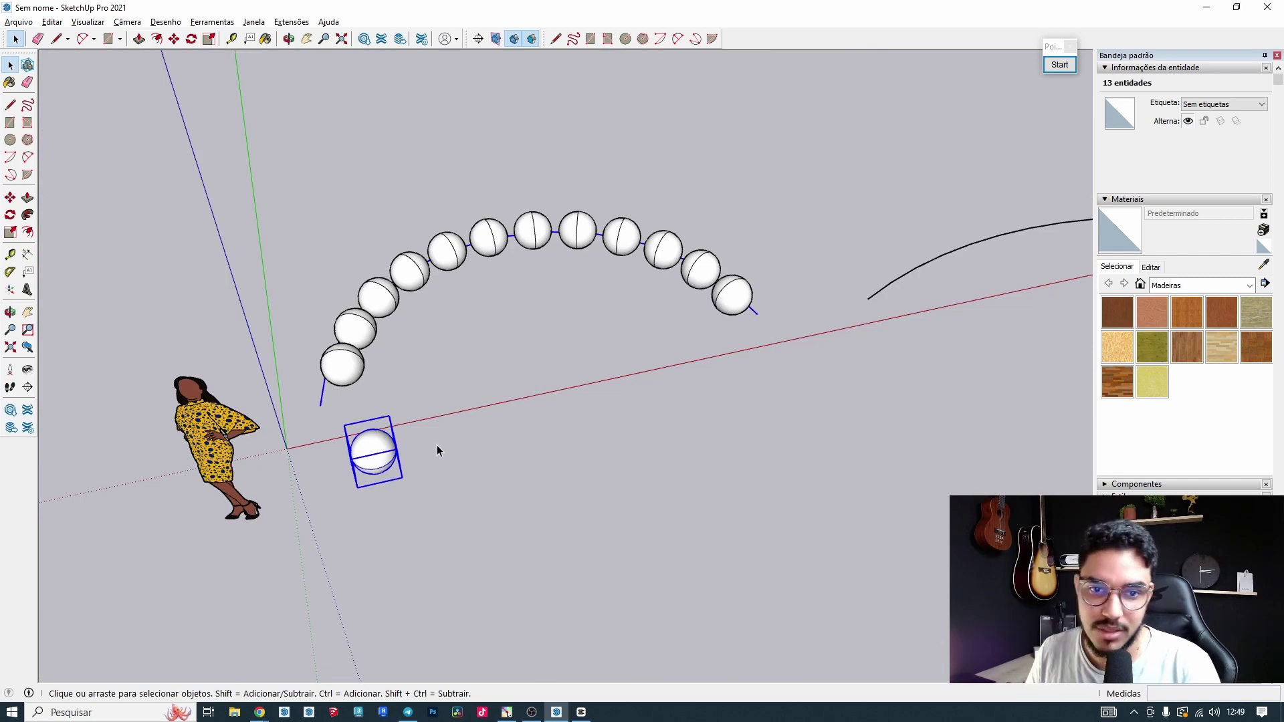
Try scaling the geometry inside the ball component by 2.00 about its centre, leave the component and undo the scaling.
{"action": "middle_click_drag", "start_coordinate": [450, 404], "coordinate": [348, 431]}
{"action": "triple_click", "coordinate": [347, 431]}
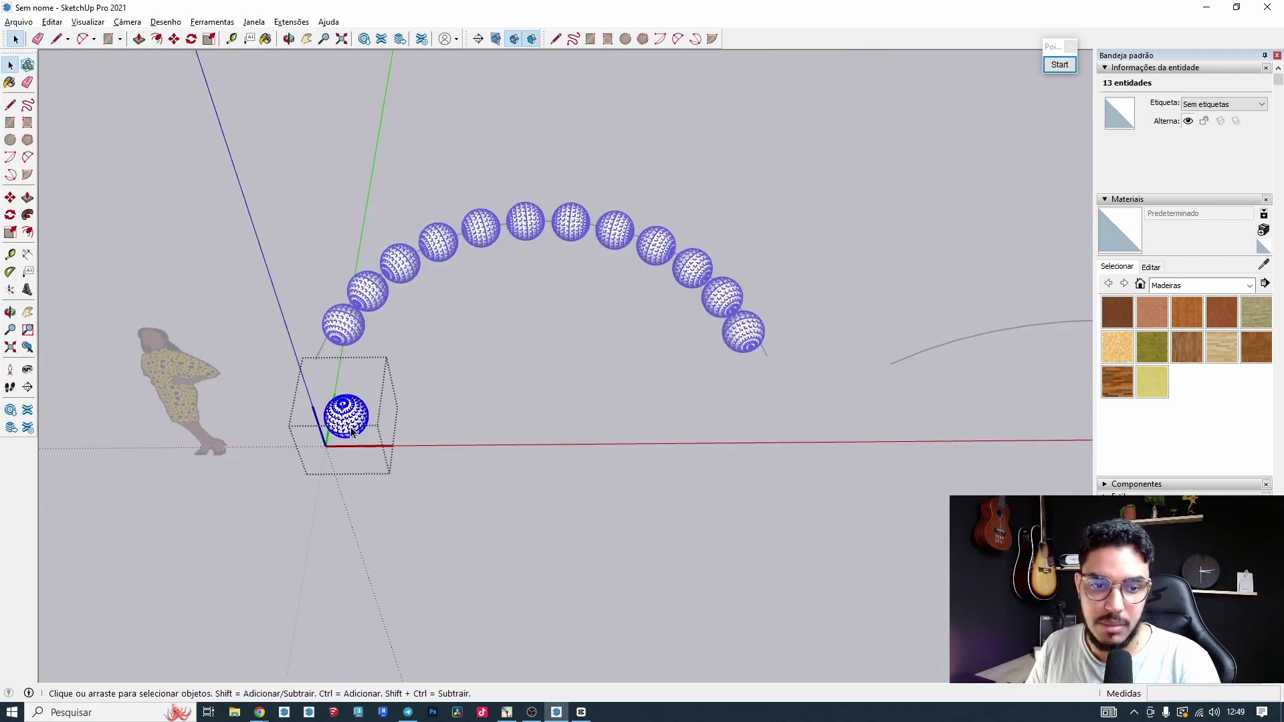
{"action": "key", "text": "s"}
{"action": "left_click_drag", "start_coordinate": [367, 386], "coordinate": [395, 346], "text": "ctrl"}
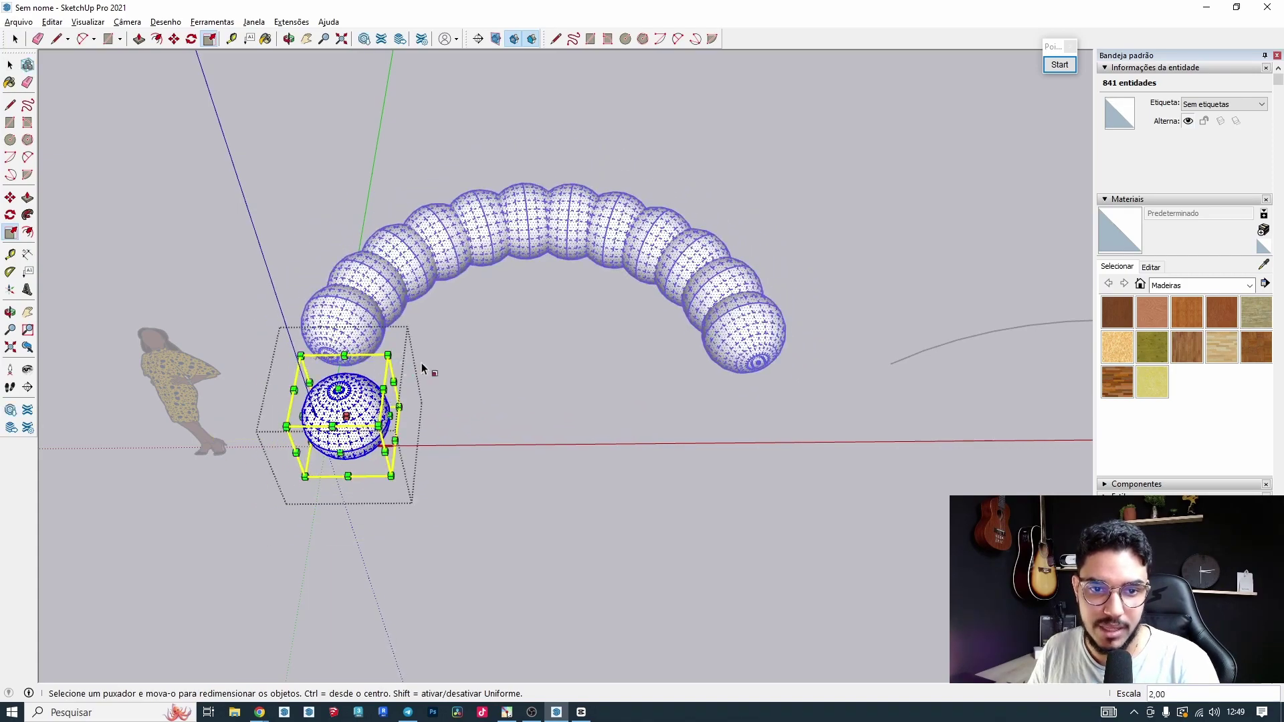
{"action": "key", "text": "space"}
{"action": "left_click", "coordinate": [519, 392]}
{"action": "middle_click_drag", "start_coordinate": [519, 392], "coordinate": [665, 254]}
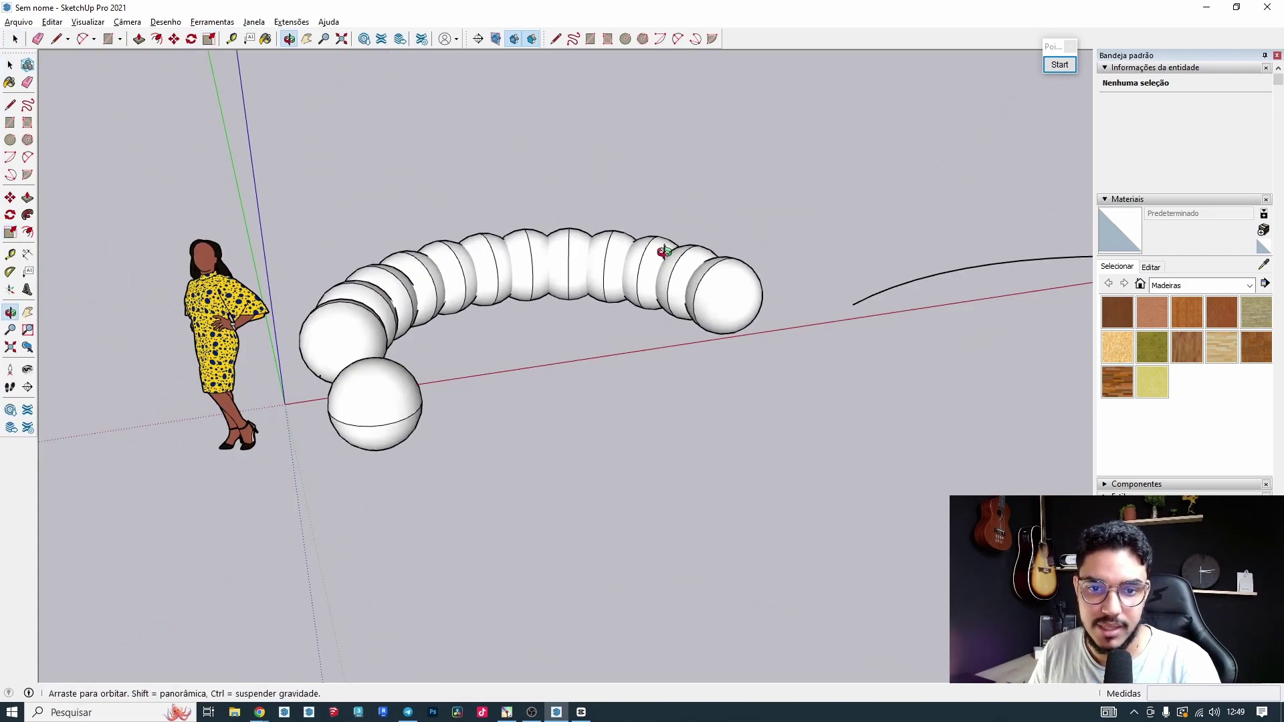
{"action": "key", "text": "space"}
{"action": "key", "text": "ctrl+z"}
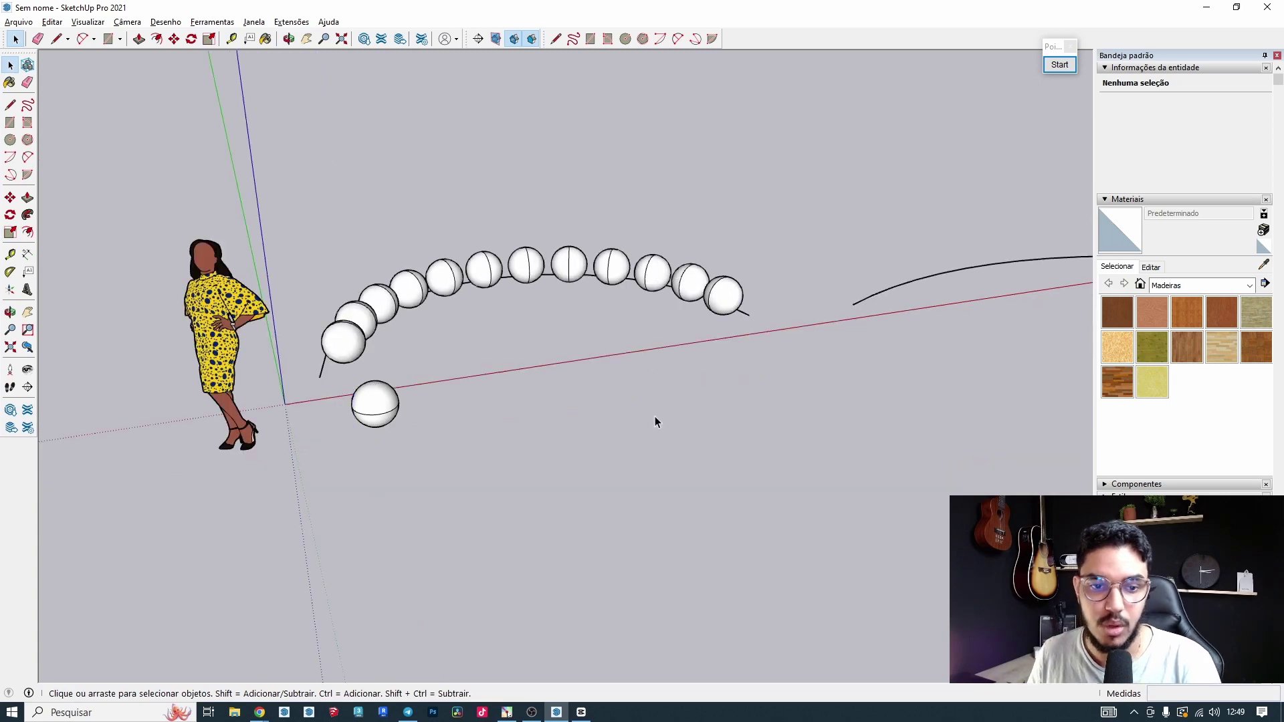
Delete the balls strung along the arc and set the arc's number of segments to 25.
{"action": "middle_click_drag", "start_coordinate": [655, 421], "coordinate": [670, 516]}
{"action": "left_click_drag", "start_coordinate": [271, 131], "coordinate": [759, 407]}
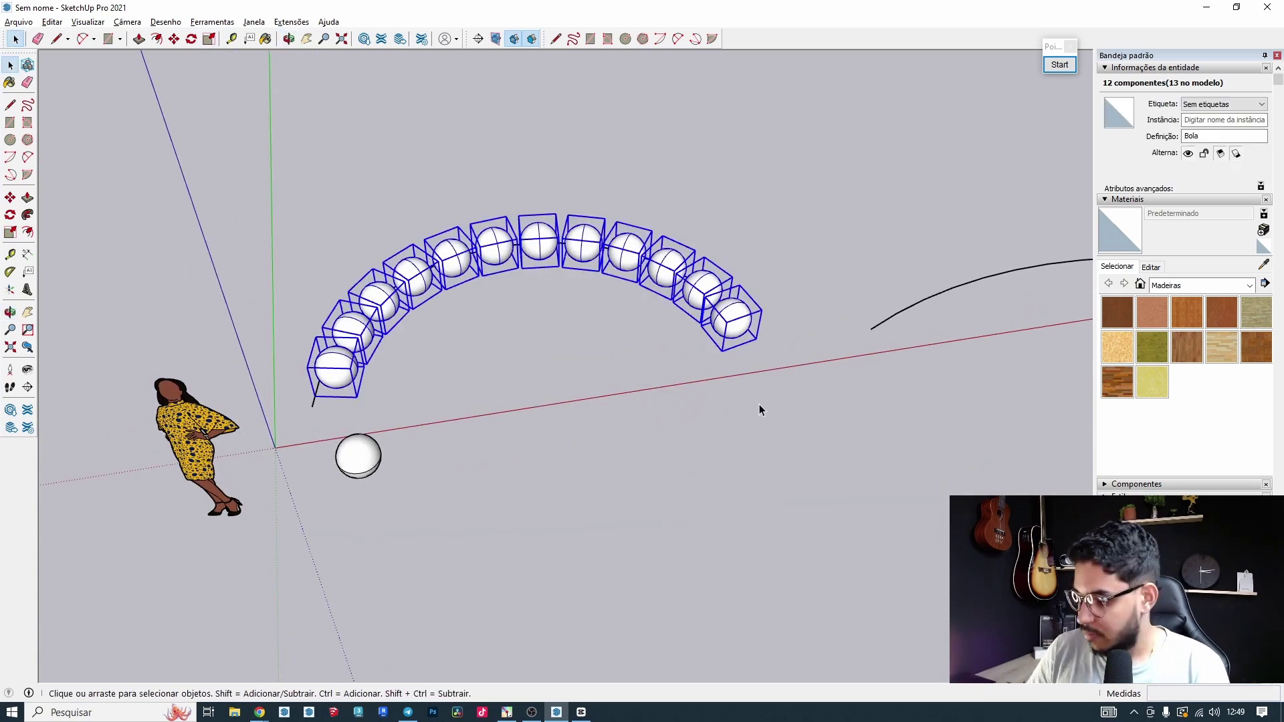
{"action": "key", "text": "Delete"}
{"action": "left_click_drag", "start_coordinate": [393, 254], "coordinate": [346, 213]}
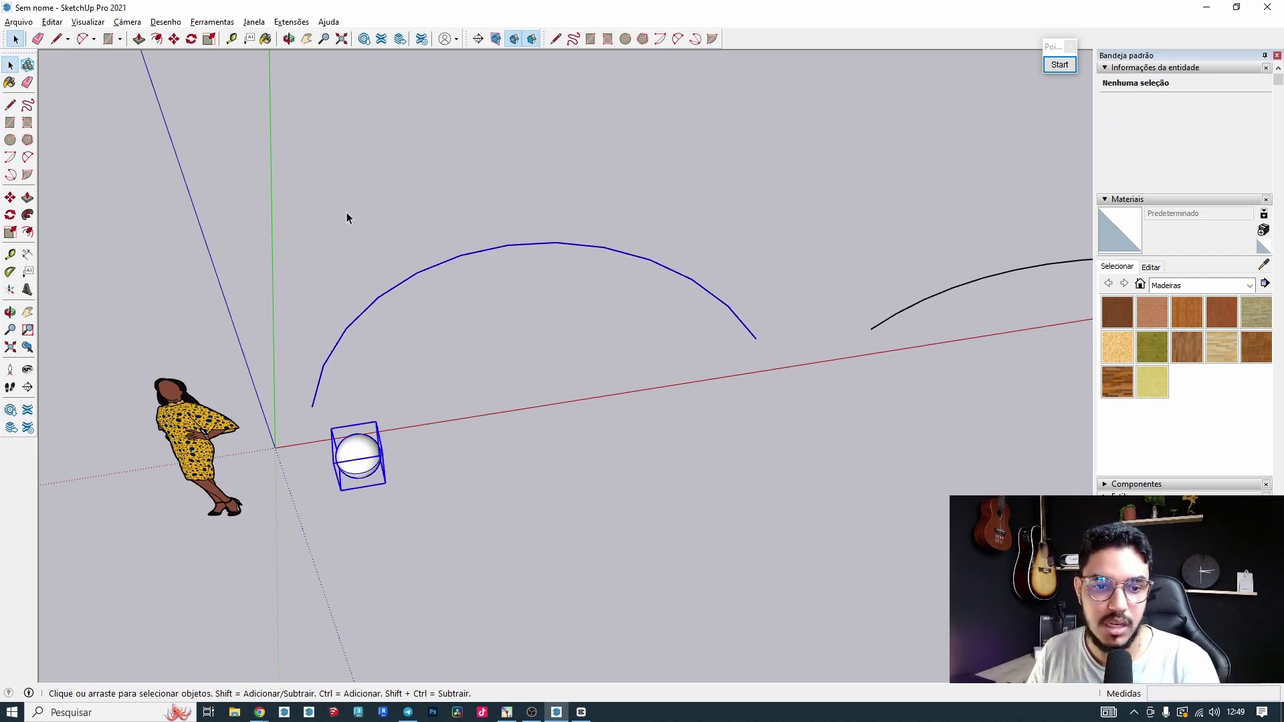
{"action": "left_click_drag", "start_coordinate": [477, 269], "coordinate": [459, 242]}
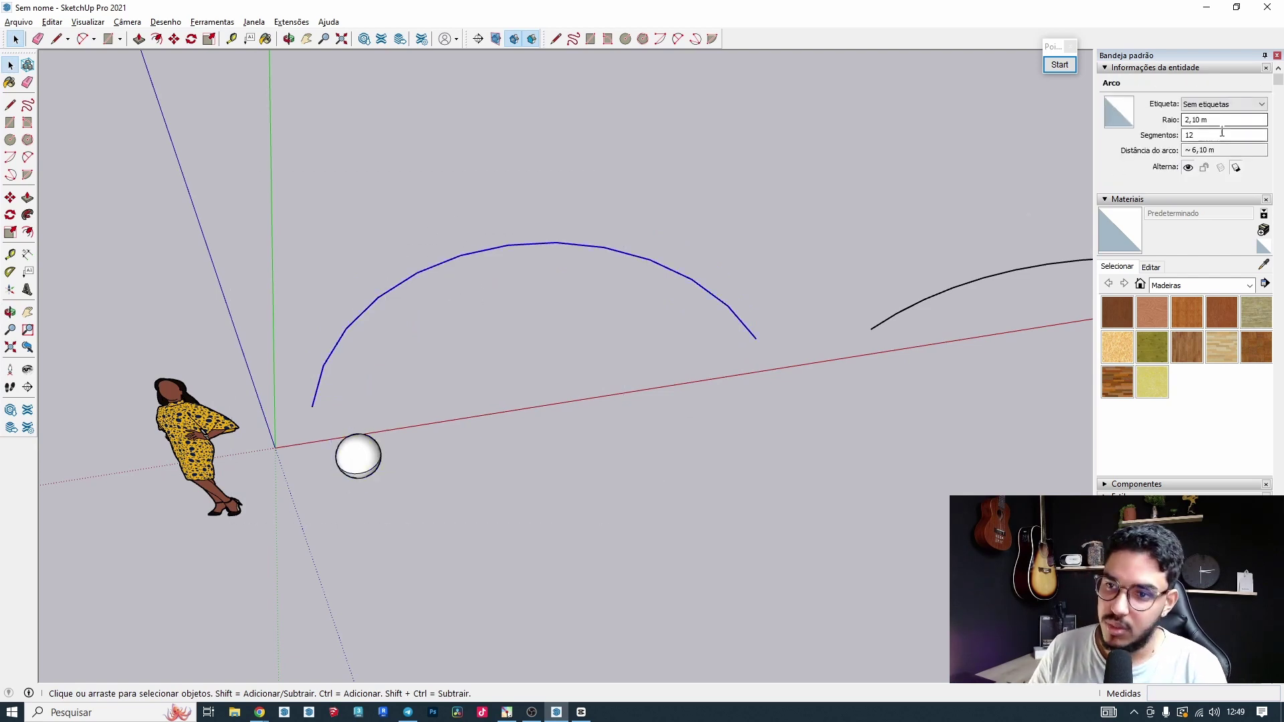
{"action": "left_click", "coordinate": [1222, 134]}
{"action": "key", "text": "Return"}
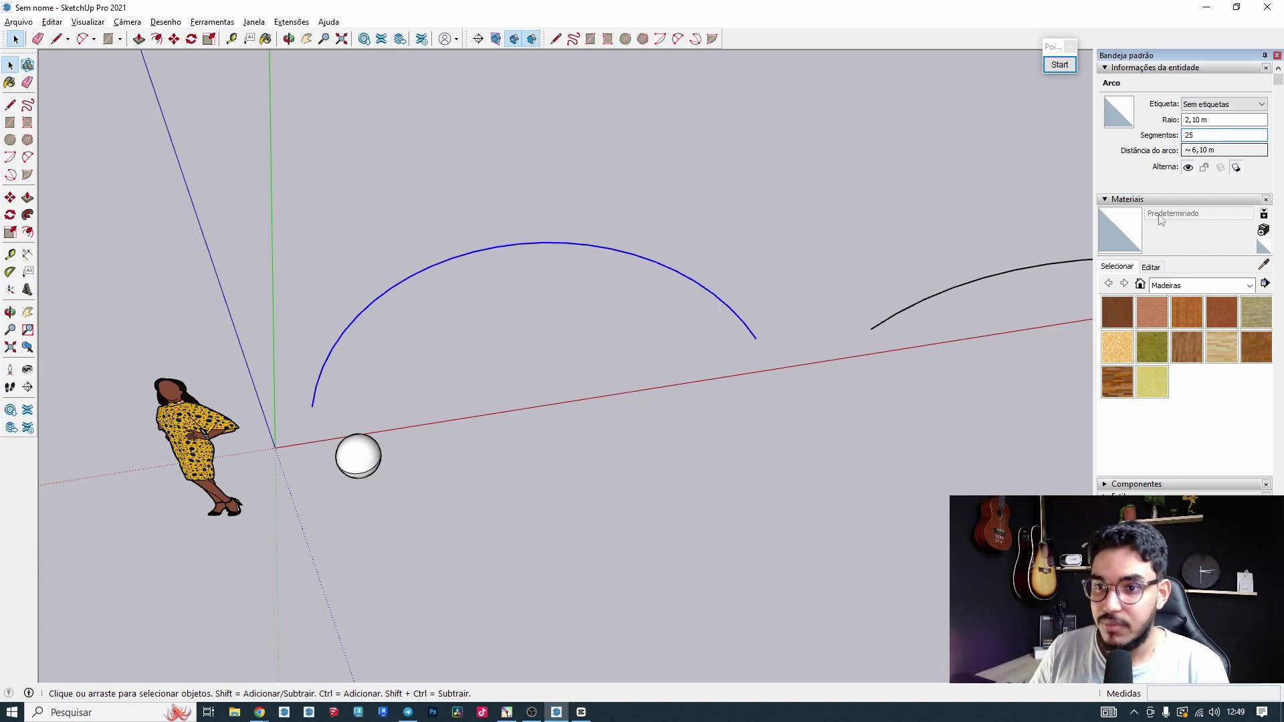
String the ball component along the 25-segment arc with Component Stringer, without reversing edges, using Stretch scaling and 0.0 rotations.
{"action": "left_click_drag", "start_coordinate": [428, 337], "coordinate": [349, 268]}
{"action": "middle_click_drag", "start_coordinate": [349, 269], "coordinate": [280, 230]}
{"action": "left_click", "coordinate": [299, 22]}
{"action": "mouse_move", "coordinate": [334, 116]}
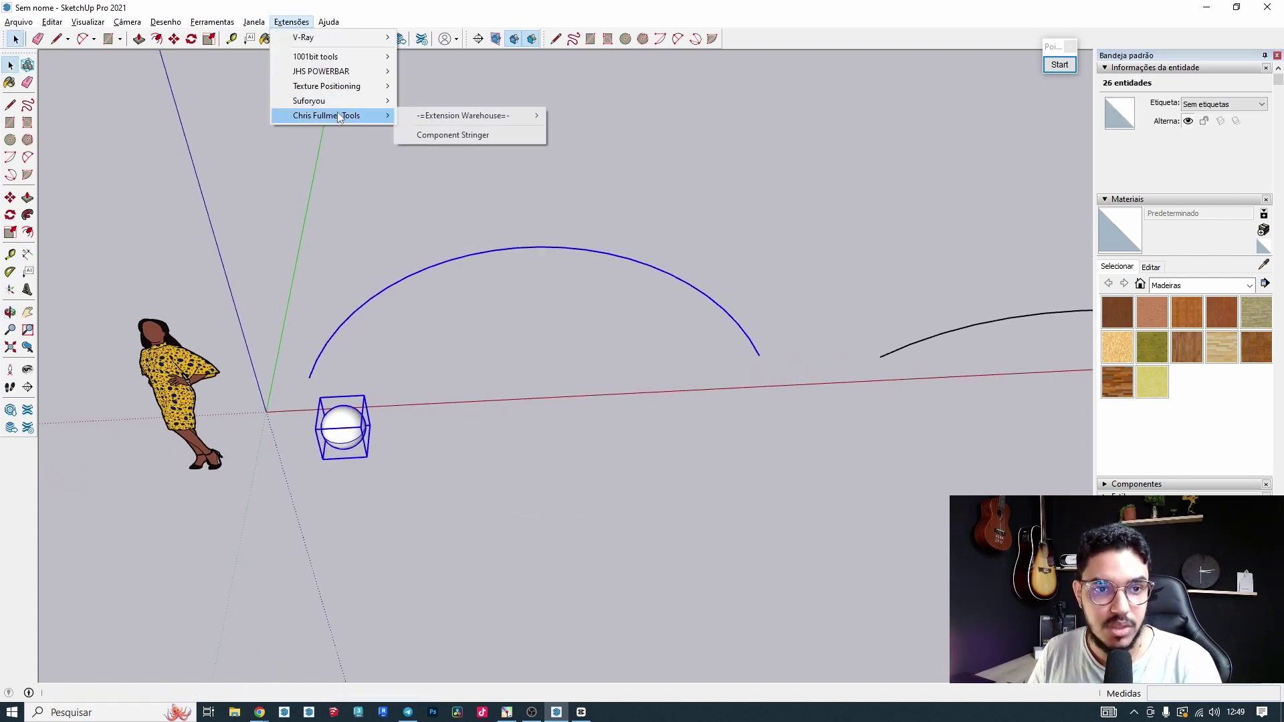
{"action": "left_click", "coordinate": [477, 137]}
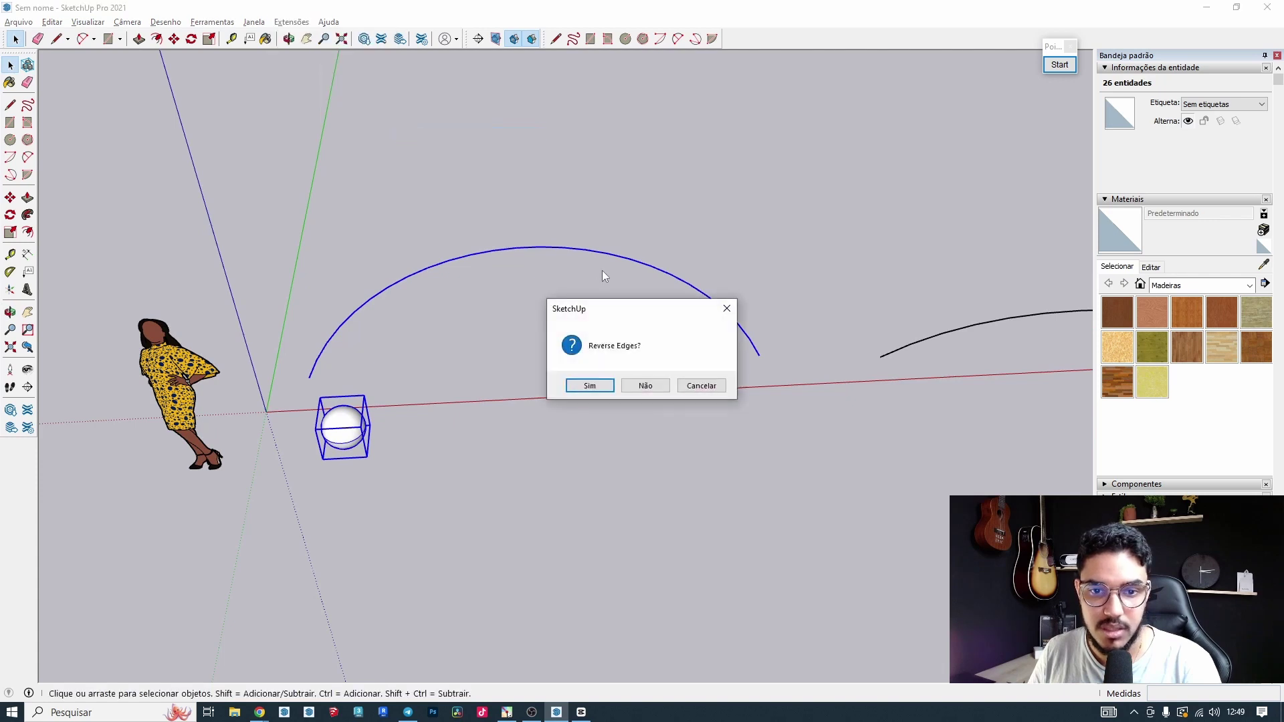
{"action": "left_click", "coordinate": [645, 385]}
{"action": "left_click", "coordinate": [665, 327]}
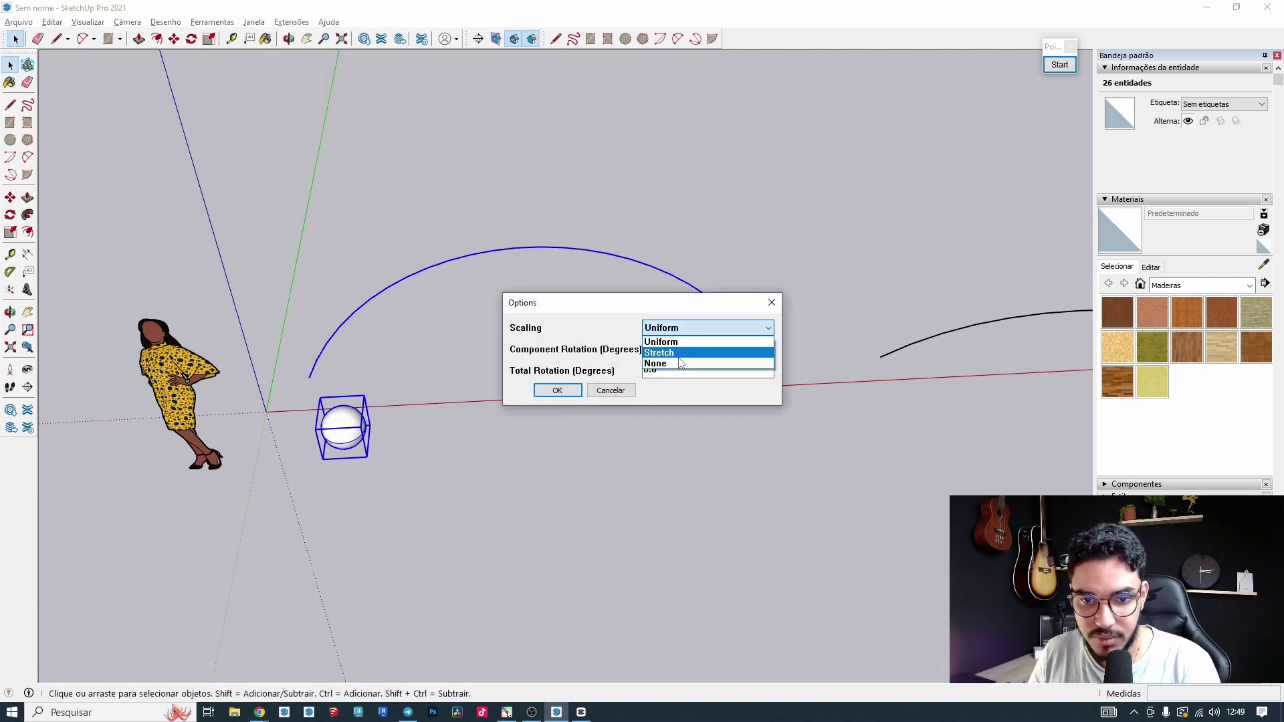
{"action": "left_click", "coordinate": [679, 353]}
{"action": "left_click_drag", "start_coordinate": [659, 307], "coordinate": [542, 78]}
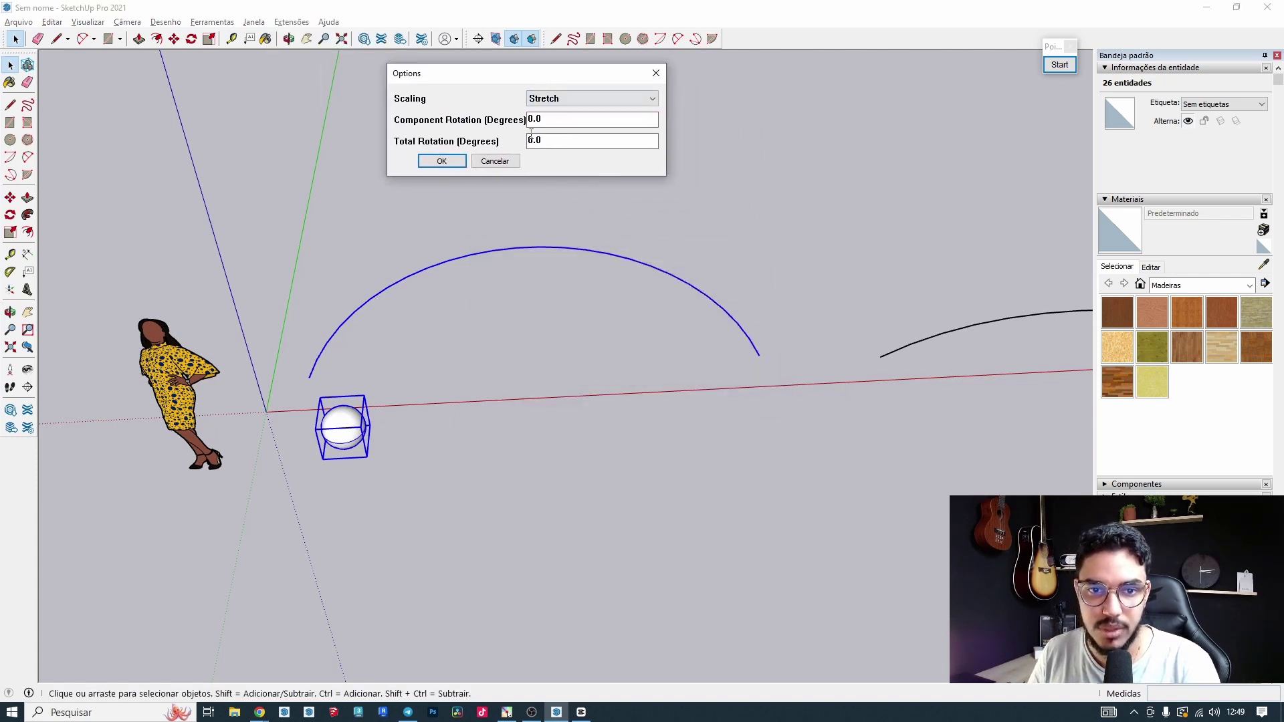
{"action": "left_click", "coordinate": [441, 162]}
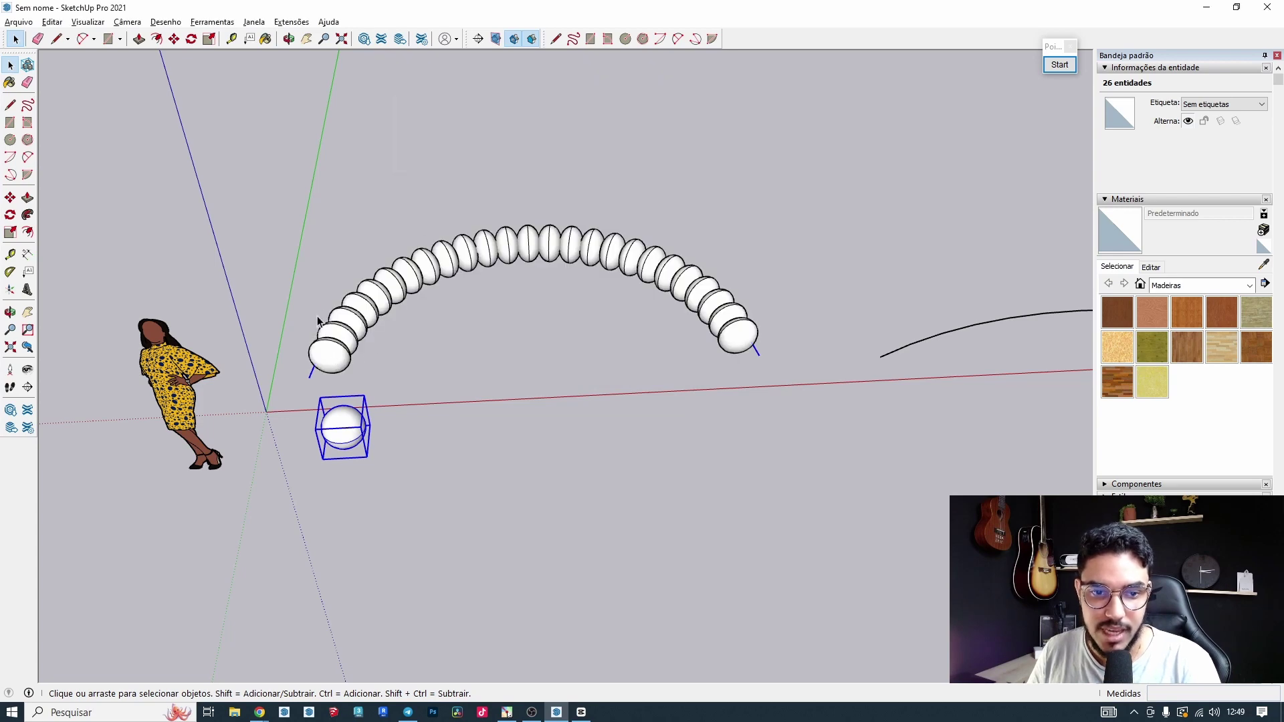
Inspect the stretched balls along the arc from several sides and undo the stringing.
{"action": "middle_click_drag", "start_coordinate": [318, 321], "coordinate": [760, 315]}
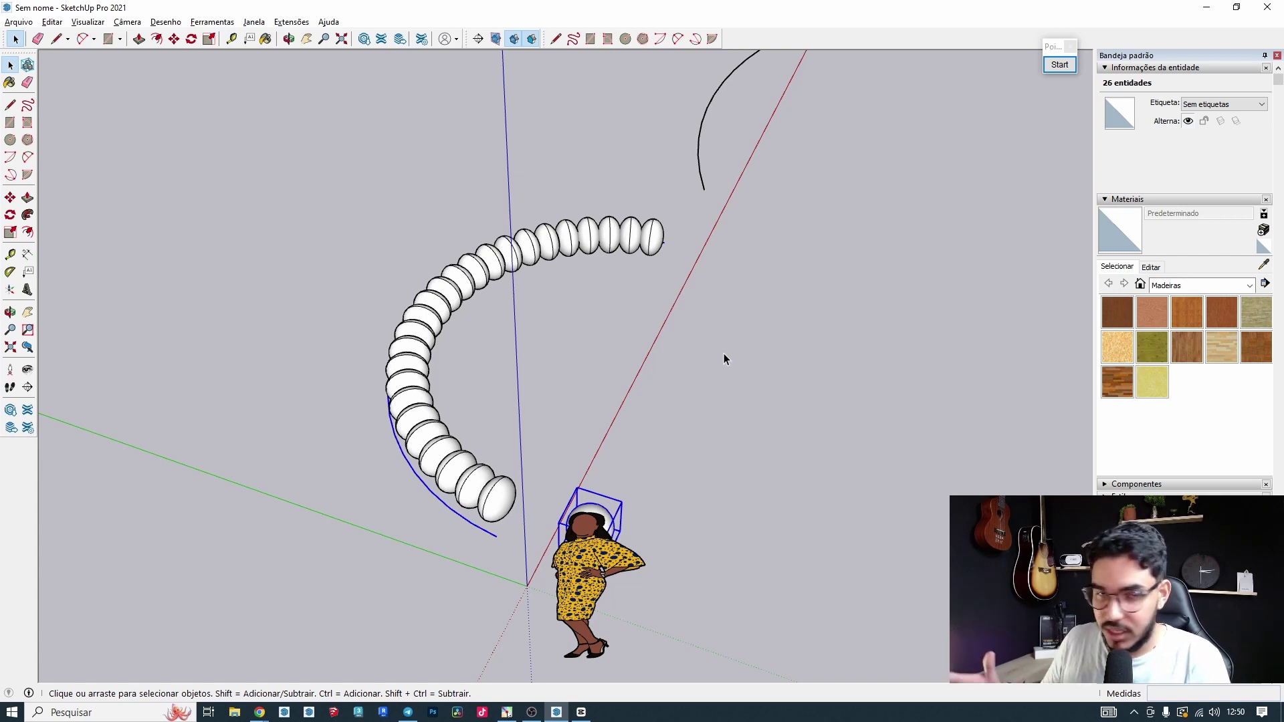
{"action": "middle_click_drag", "start_coordinate": [616, 399], "coordinate": [225, 433]}
{"action": "middle_click_drag", "start_coordinate": [621, 411], "coordinate": [261, 541]}
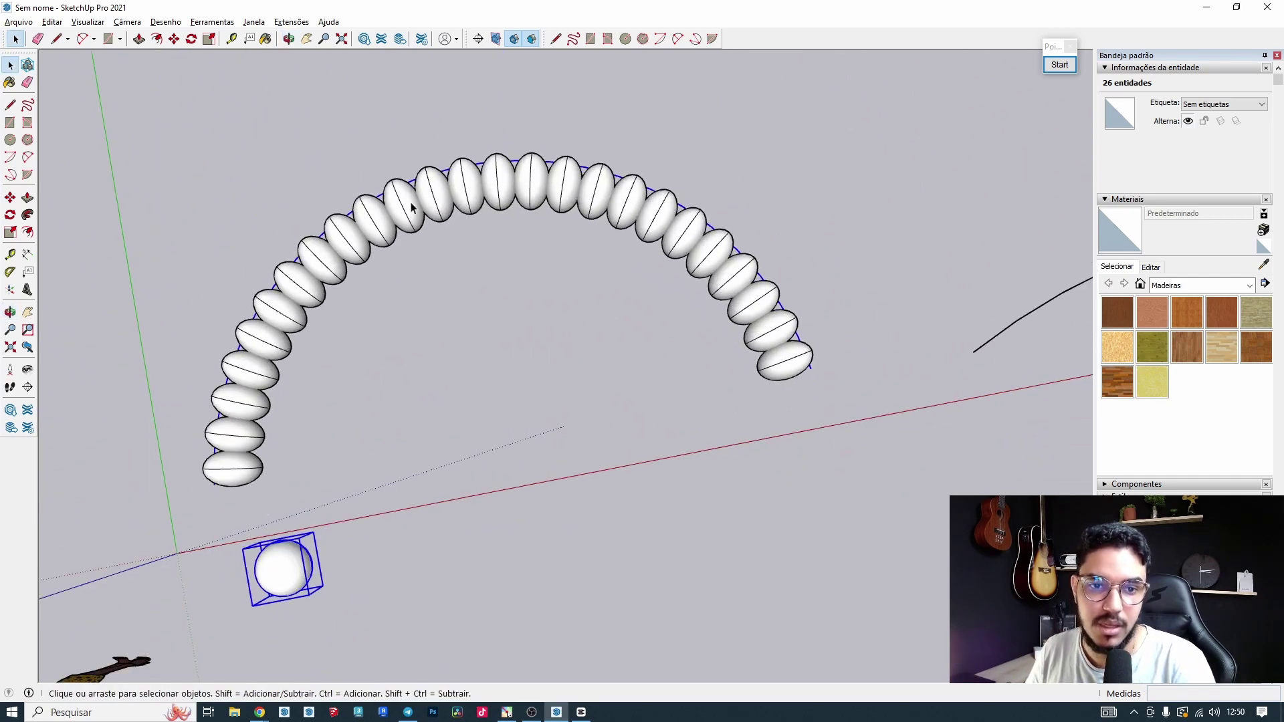
{"action": "middle_click_drag", "start_coordinate": [806, 508], "coordinate": [655, 342]}
{"action": "key", "text": "ctrl+z"}
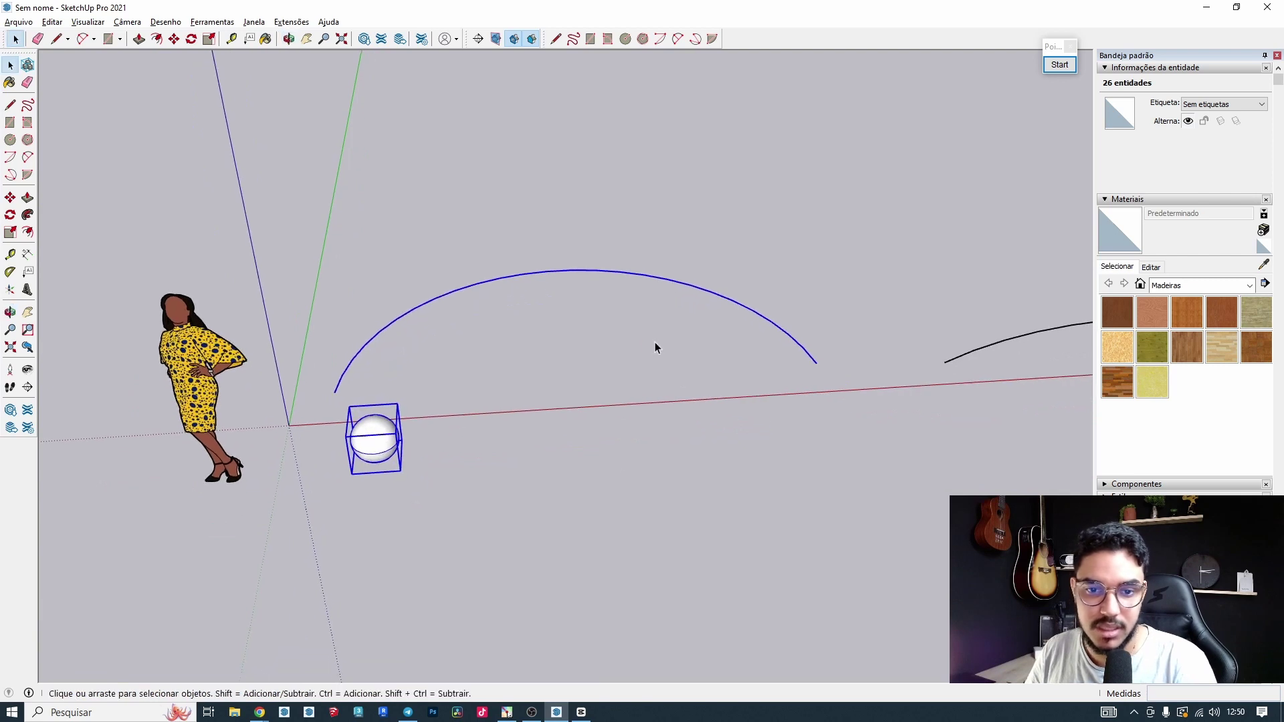
{"action": "left_click", "coordinate": [292, 21]}
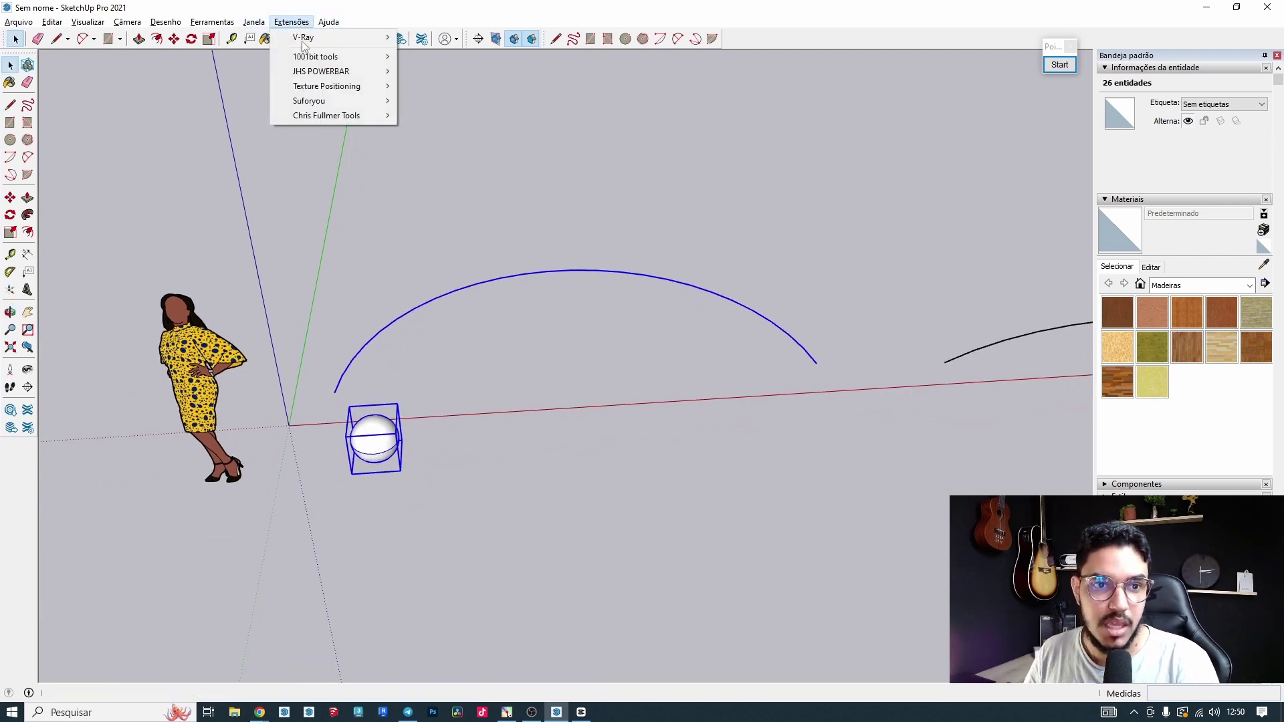
{"action": "mouse_move", "coordinate": [359, 117]}
{"action": "left_click", "coordinate": [448, 135]}
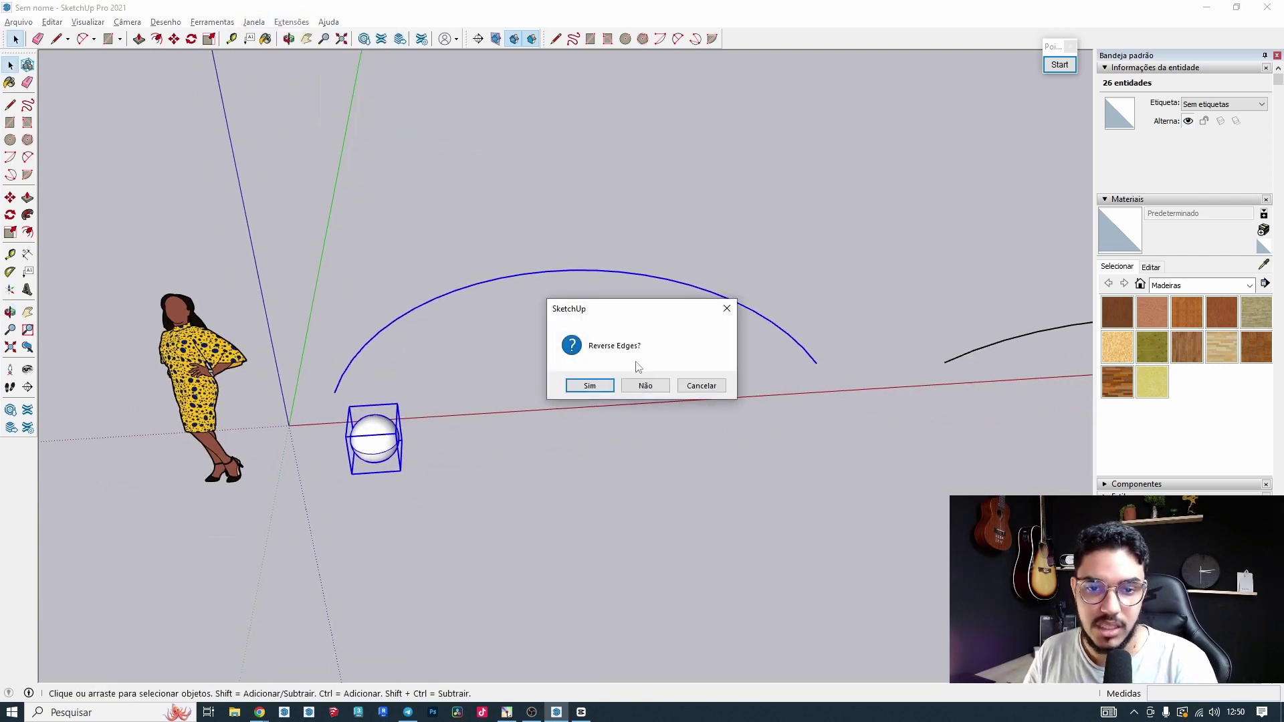
{"action": "left_click", "coordinate": [645, 386]}
{"action": "left_click_drag", "start_coordinate": [663, 300], "coordinate": [600, 134]}
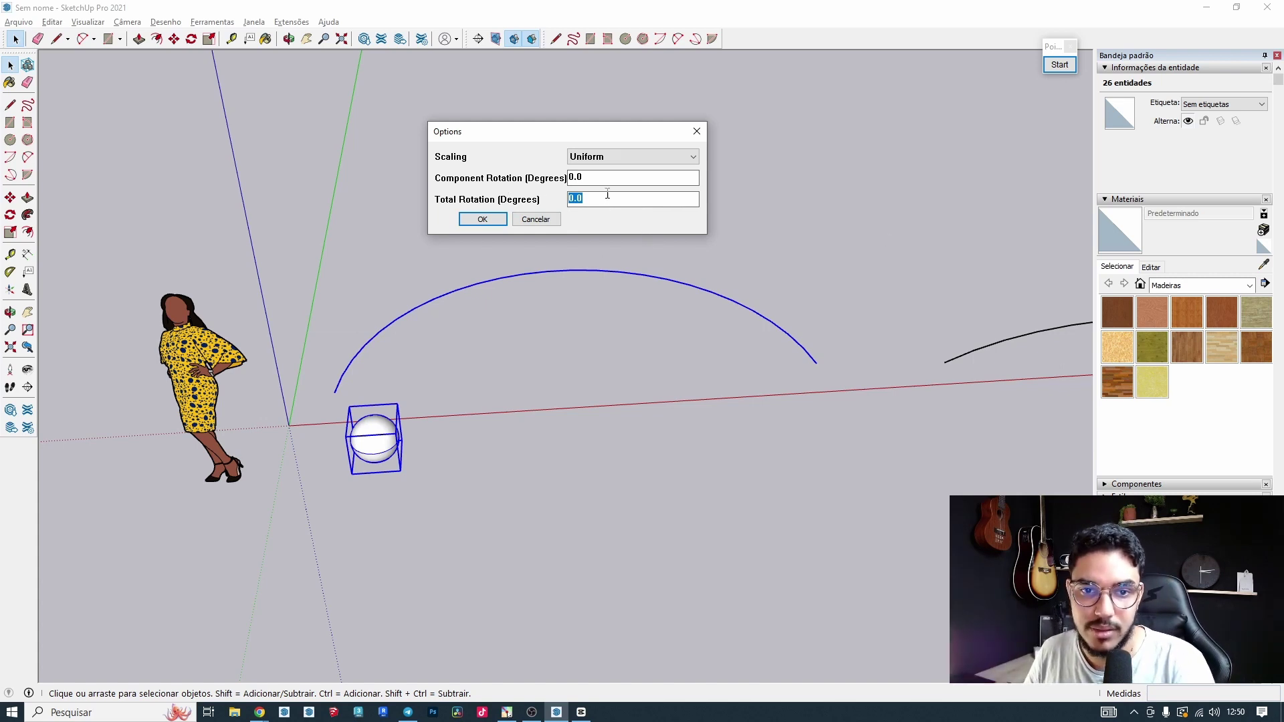
{"action": "key", "text": "shift+Tab"}
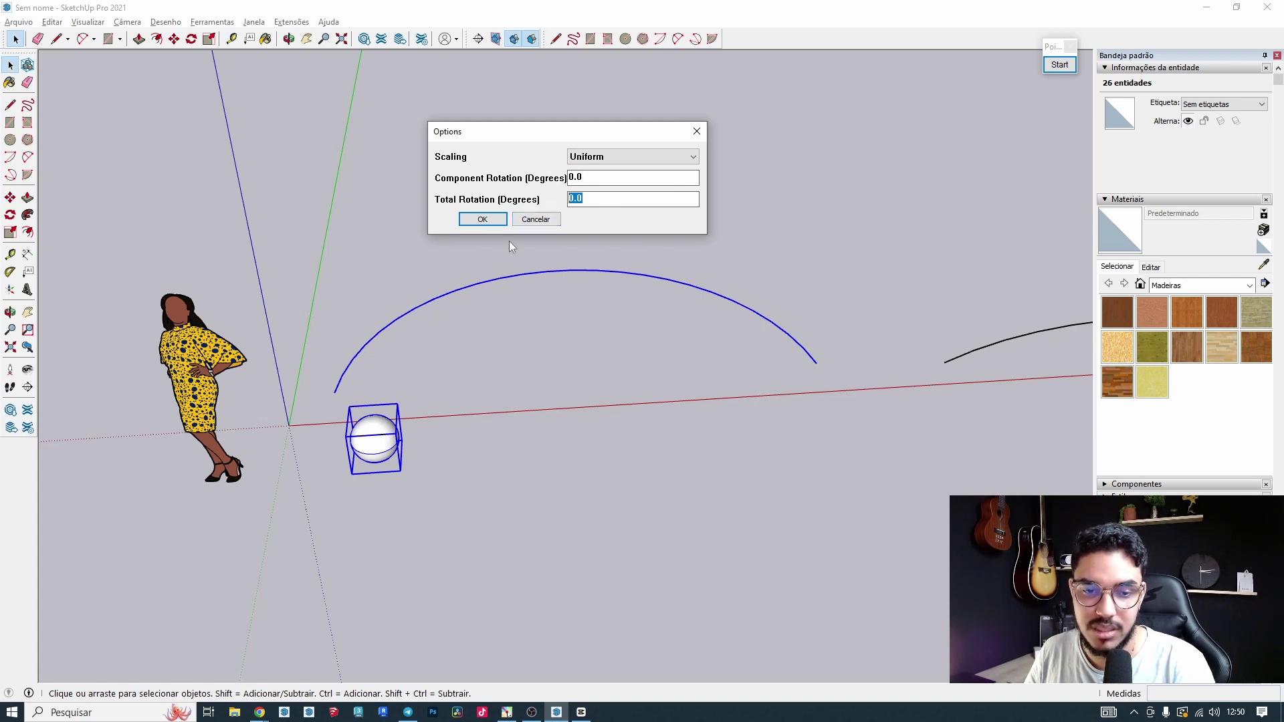
{"action": "left_click", "coordinate": [536, 219]}
Copy the ball component along the red axis to just below the start of the wavy curve.
{"action": "scroll", "coordinate": [659, 252], "scroll_direction": "down", "scroll_amount": 3}
{"action": "middle_click_drag", "start_coordinate": [659, 252], "coordinate": [428, 334], "text": "shift"}
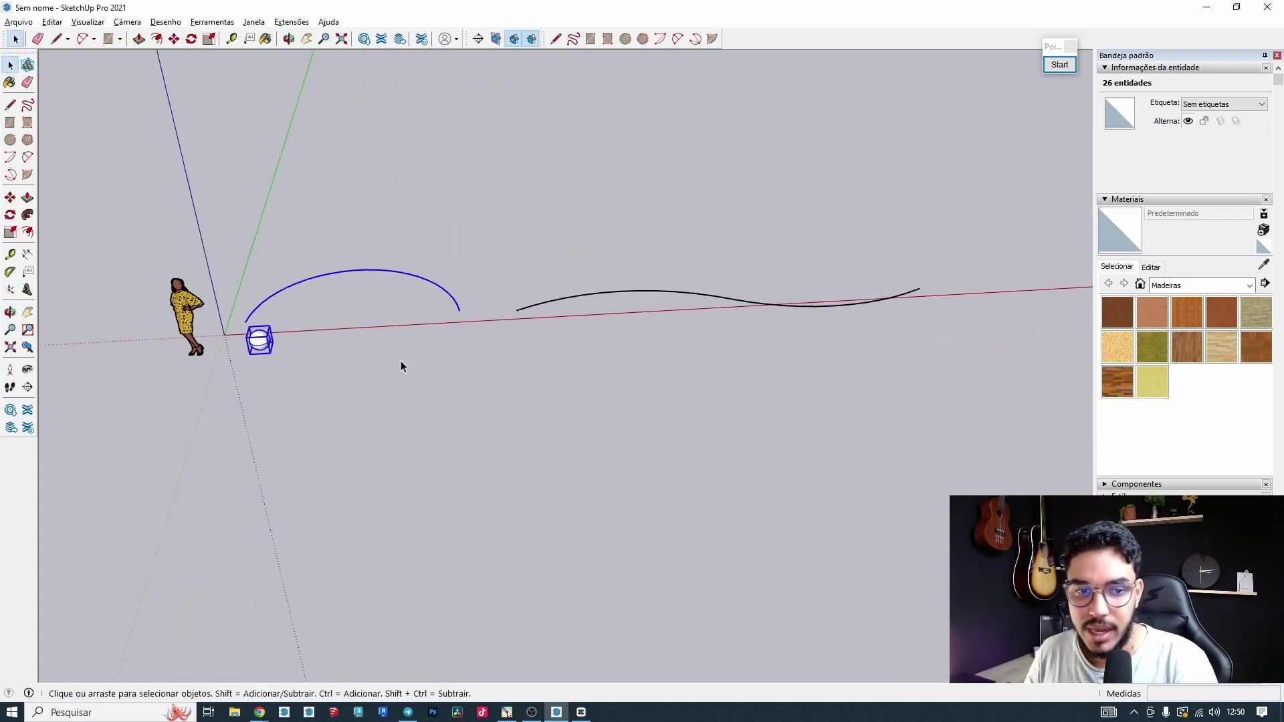
{"action": "left_click", "coordinate": [259, 339]}
{"action": "key", "text": "m"}
{"action": "key", "text": "ctrl"}
{"action": "left_click", "coordinate": [299, 396]}
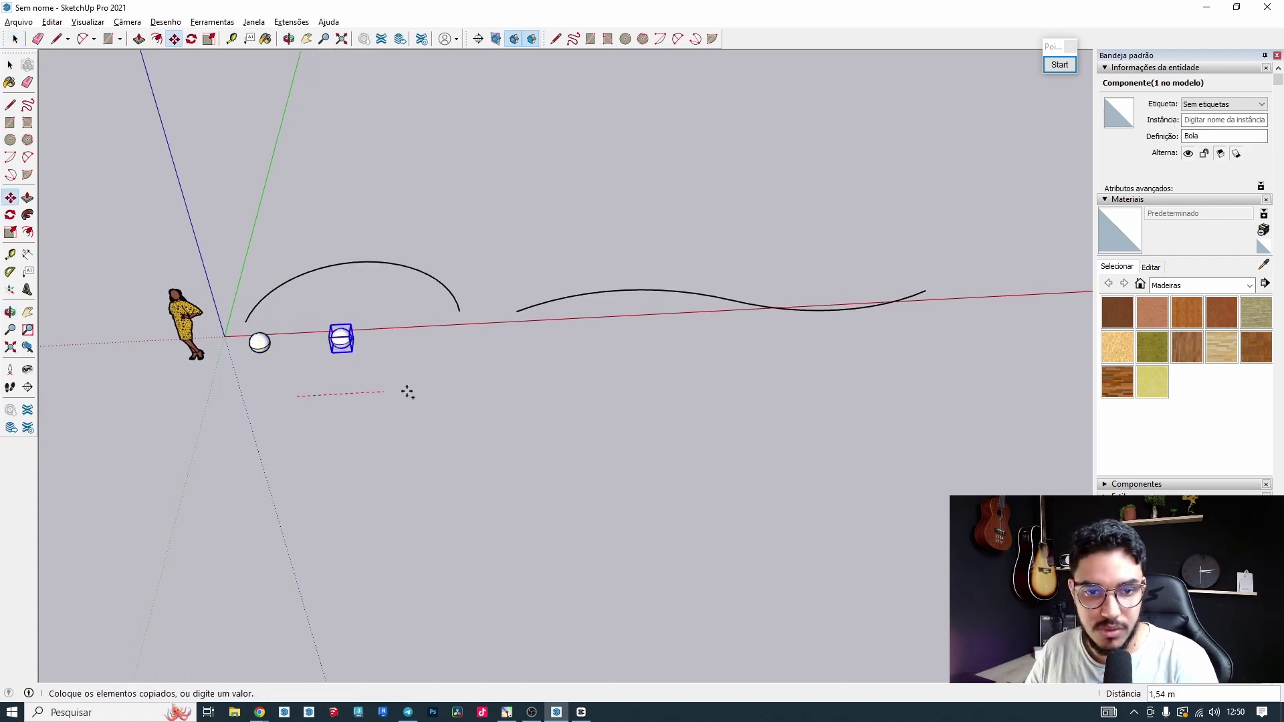
{"action": "left_click", "coordinate": [584, 375]}
{"action": "key", "text": "space"}
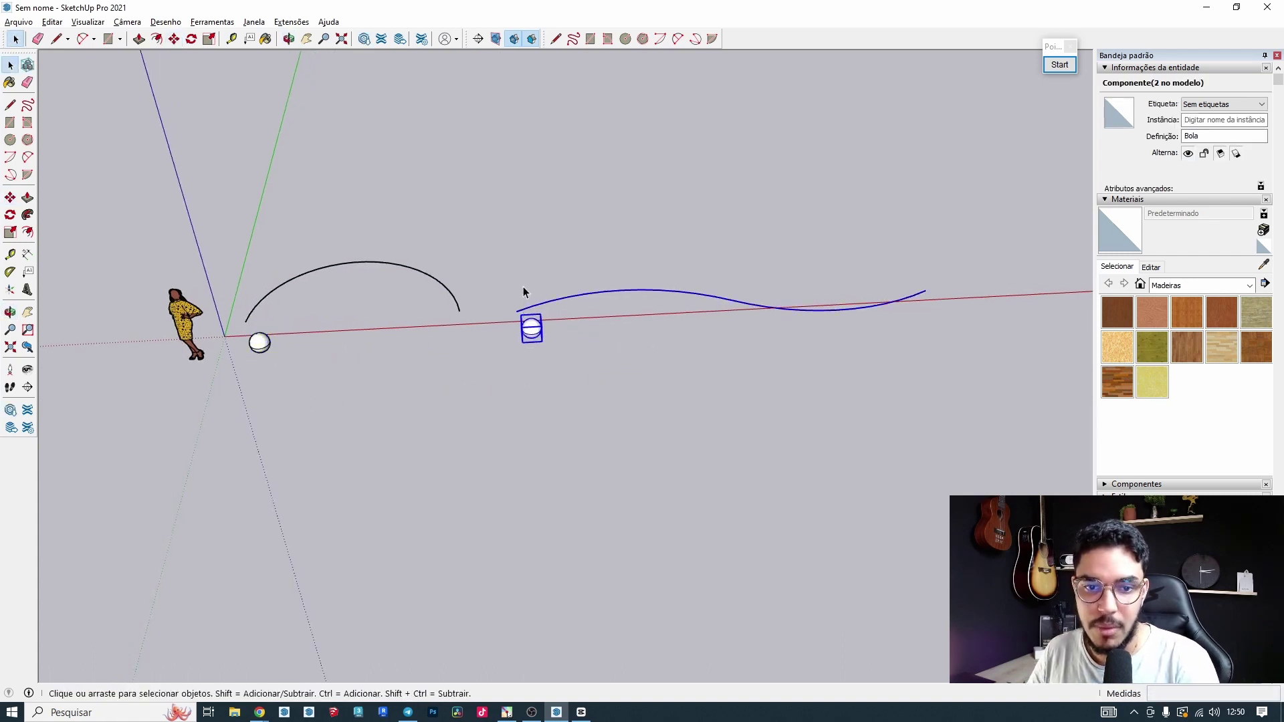
String the copied ball along the wavy curve with Component Stringer, without reversing edges, using Uniform scaling and 0.0 rotations.
{"action": "scroll", "coordinate": [729, 271], "scroll_direction": "up", "scroll_amount": 5}
{"action": "middle_click_drag", "start_coordinate": [728, 270], "coordinate": [635, 254]}
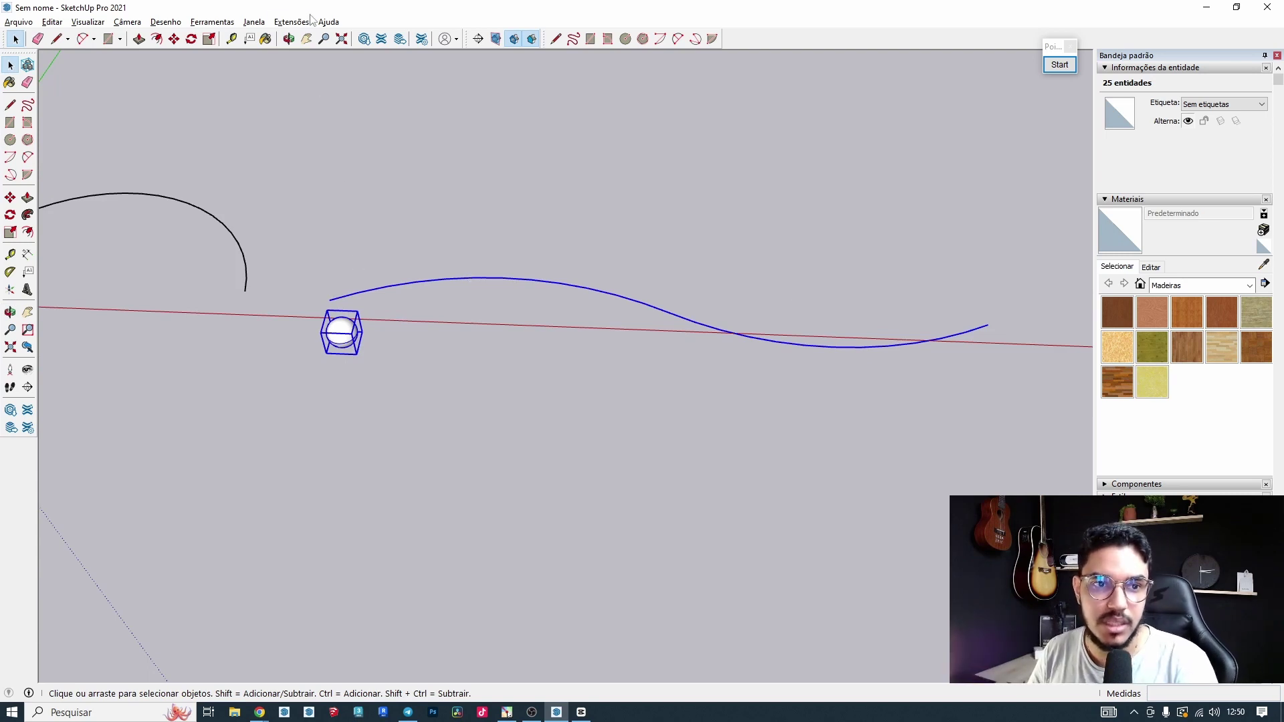
{"action": "left_click", "coordinate": [291, 21]}
{"action": "mouse_move", "coordinate": [374, 116]}
{"action": "left_click", "coordinate": [452, 135]}
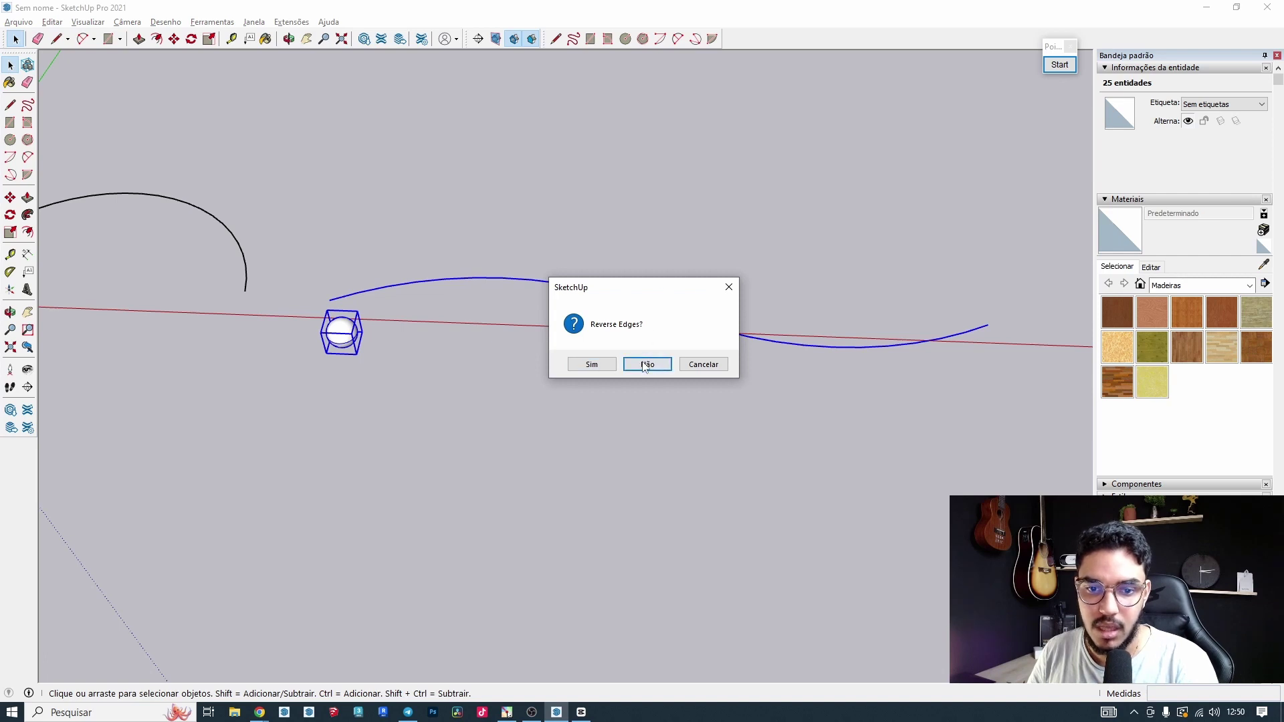
{"action": "left_click", "coordinate": [645, 363]}
{"action": "left_click", "coordinate": [666, 328]}
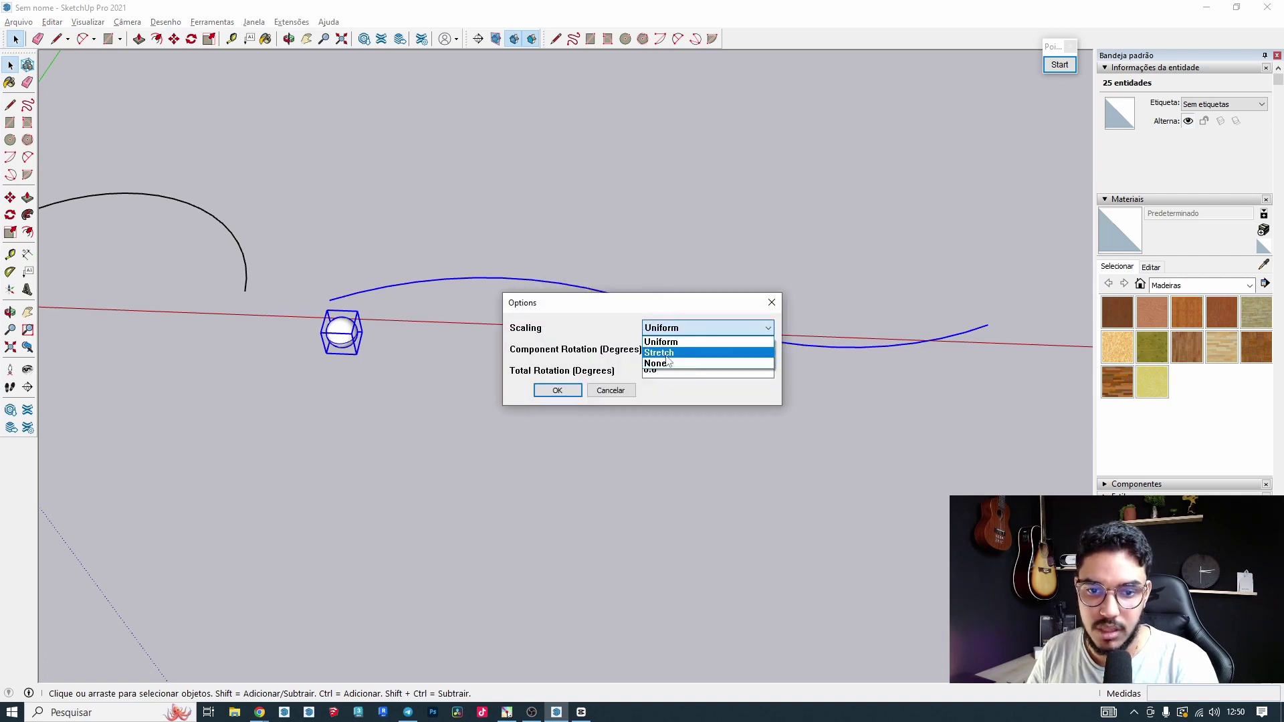
{"action": "left_click", "coordinate": [667, 342]}
{"action": "left_click", "coordinate": [557, 390]}
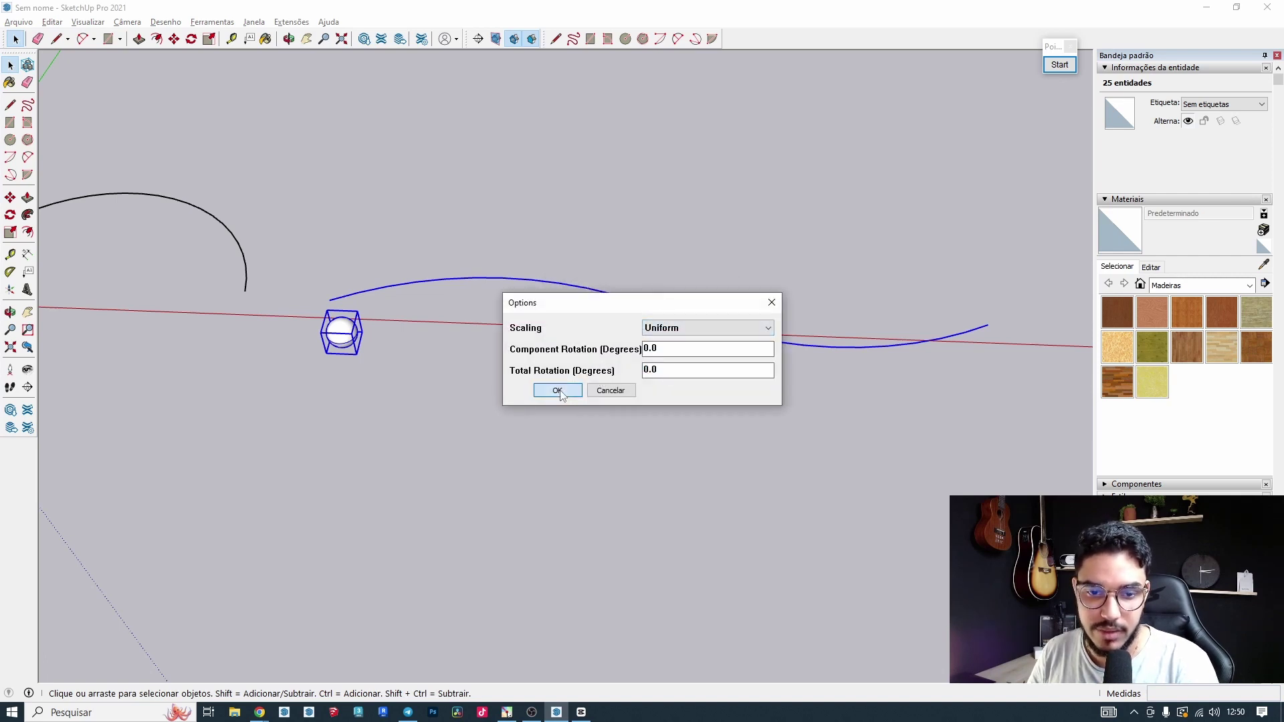
{"action": "mouse_move", "coordinate": [559, 392]}
{"action": "middle_mouse_down"}
{"action": "mouse_move", "coordinate": [682, 344]}
{"action": "mouse_move", "coordinate": [626, 372]}
{"action": "mouse_move", "coordinate": [828, 264]}
{"action": "mouse_move", "coordinate": [845, 226]}
{"action": "mouse_move", "coordinate": [517, 355]}
{"action": "mouse_move", "coordinate": [439, 510]}
{"action": "mouse_move", "coordinate": [557, 411]}
{"action": "middle_mouse_up"}
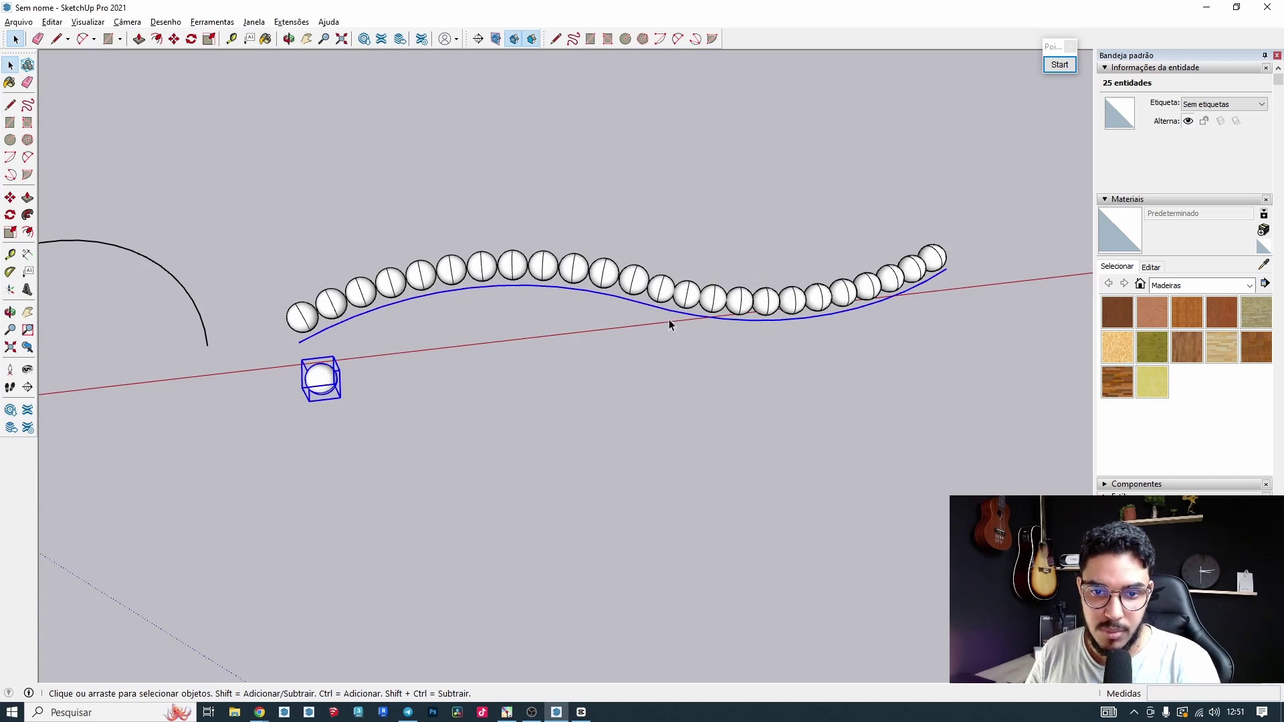
Select the wavy curve beneath the strung balls and check its entity information and the fit of the balls along it.
{"action": "left_click", "coordinate": [648, 304]}
{"action": "scroll", "coordinate": [652, 309], "scroll_direction": "up", "scroll_amount": 5}
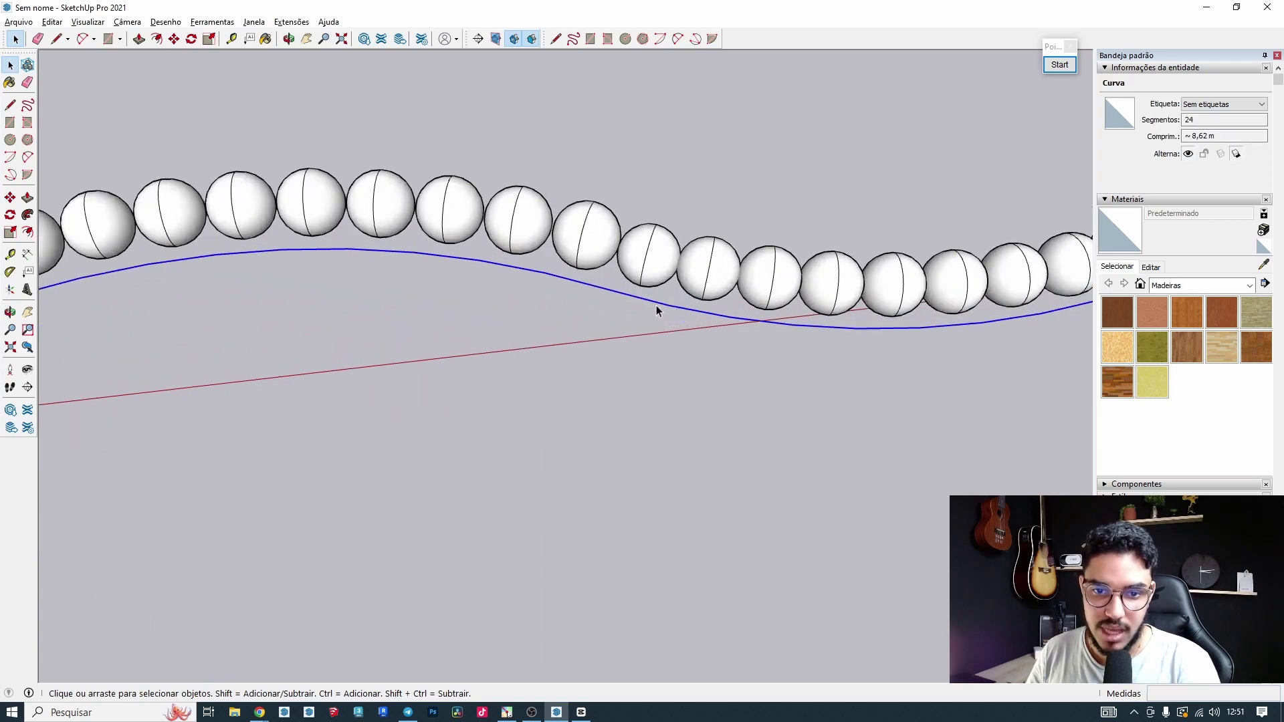
{"action": "scroll", "coordinate": [281, 280], "scroll_direction": "down", "scroll_amount": 3}
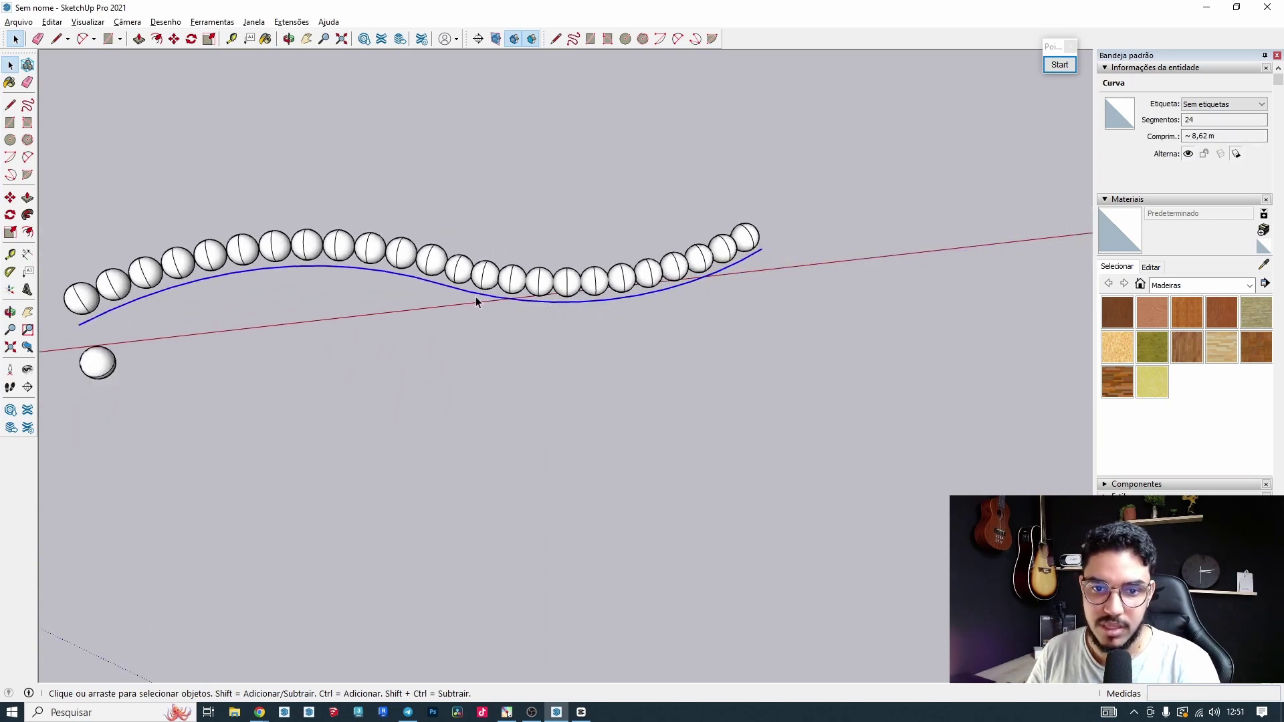
{"action": "middle_click_drag", "start_coordinate": [372, 358], "coordinate": [600, 408], "text": "shift"}
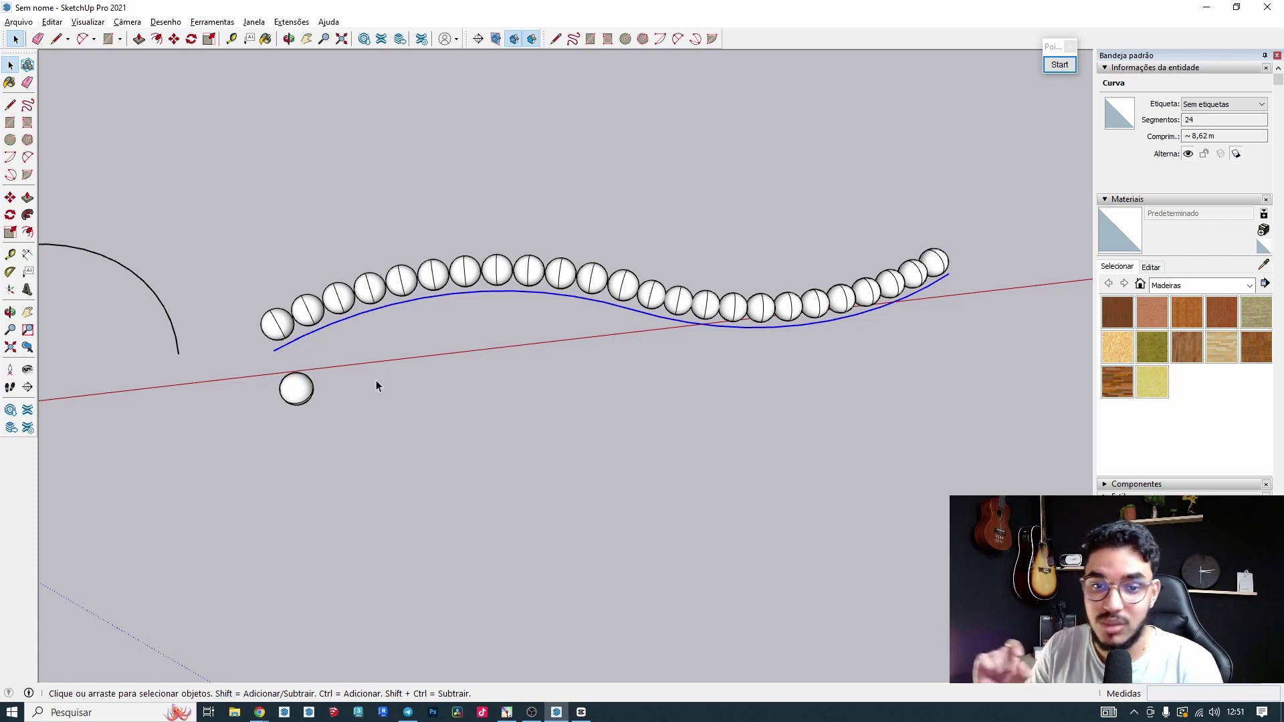
{"action": "scroll", "coordinate": [734, 388], "scroll_direction": "down", "scroll_amount": 2}
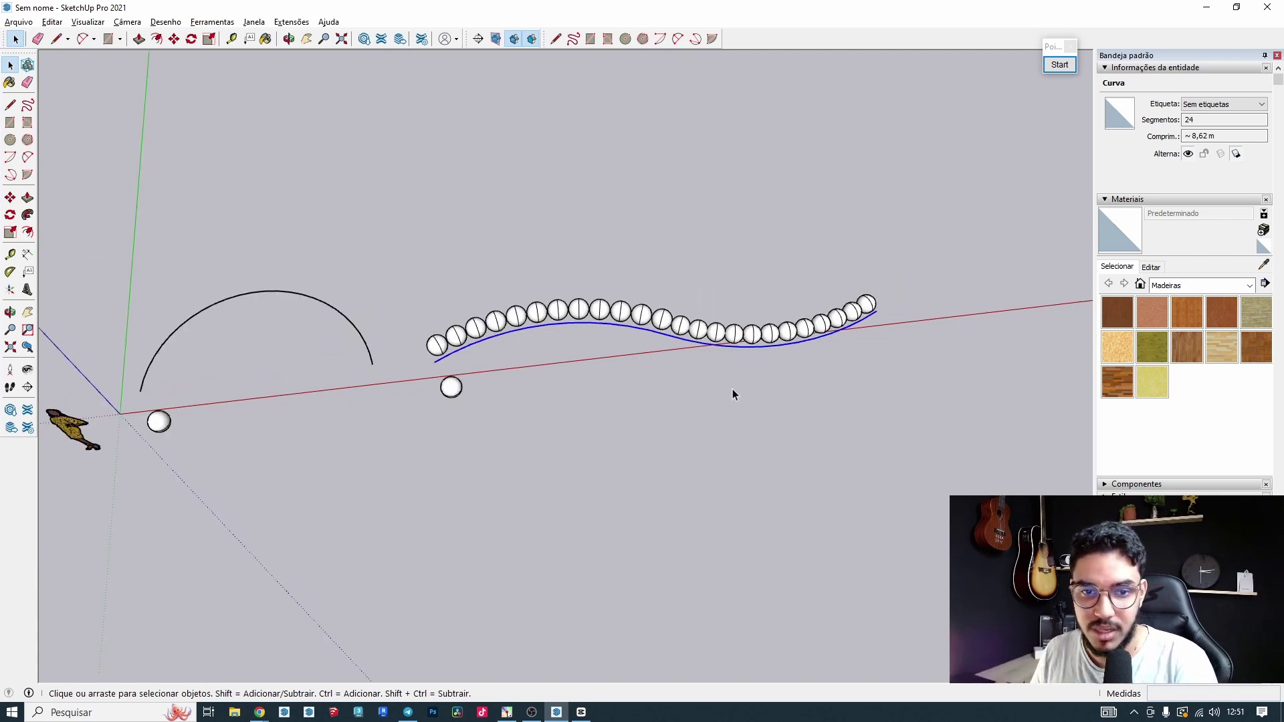
Draw a two-point arc with a bulge of about 0.54 m below the copied ball.
{"action": "middle_click_drag", "start_coordinate": [555, 387], "coordinate": [496, 318], "text": "shift"}
{"action": "scroll", "coordinate": [401, 366], "scroll_direction": "up", "scroll_amount": 1}
{"action": "key", "text": "a"}
{"action": "left_click", "coordinate": [397, 363]}
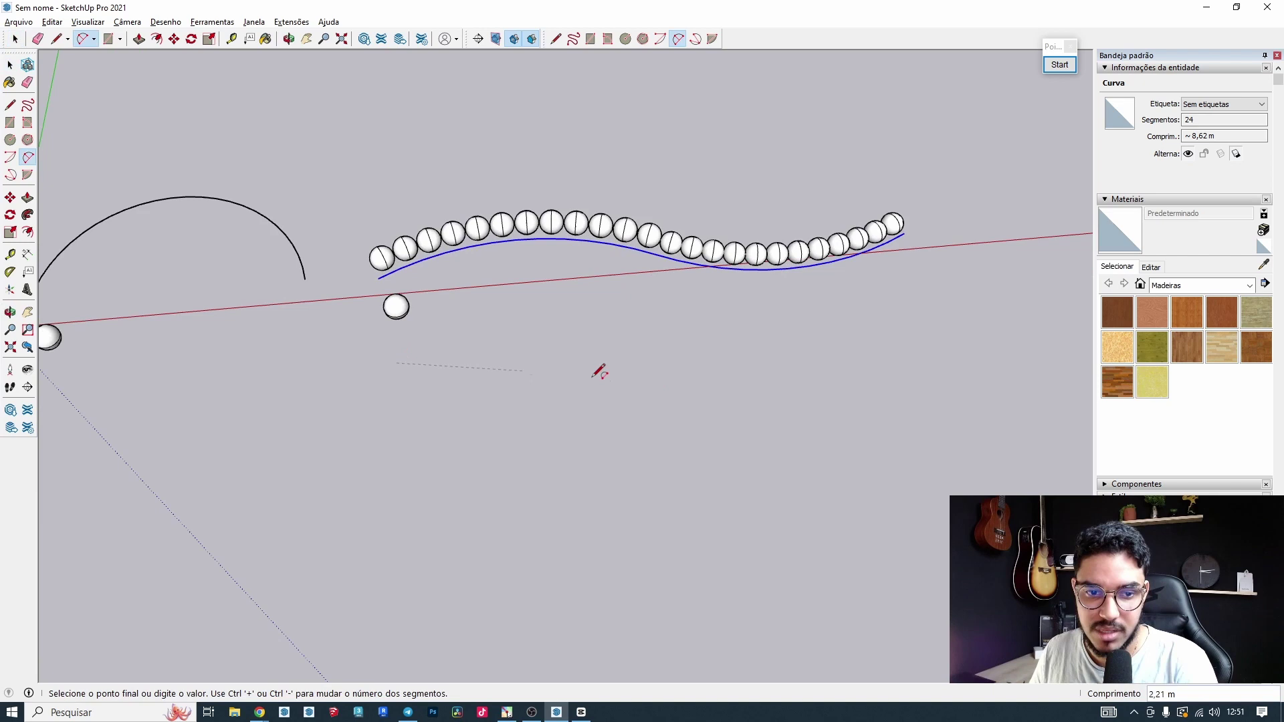
{"action": "left_click", "coordinate": [618, 351]}
{"action": "left_click", "coordinate": [610, 326]}
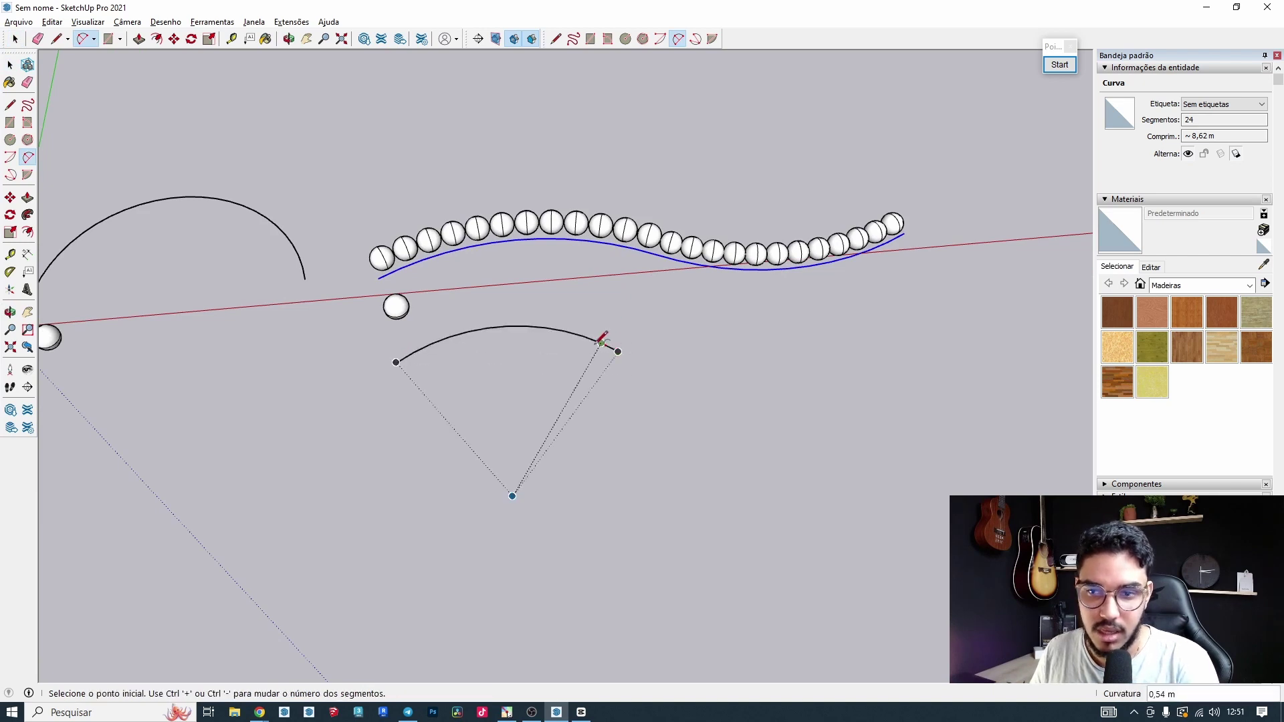
{"action": "key", "text": "space"}
Set the new arc's number of segments to 5.
{"action": "left_click", "coordinate": [522, 327]}
{"action": "double_click", "coordinate": [1199, 136]}
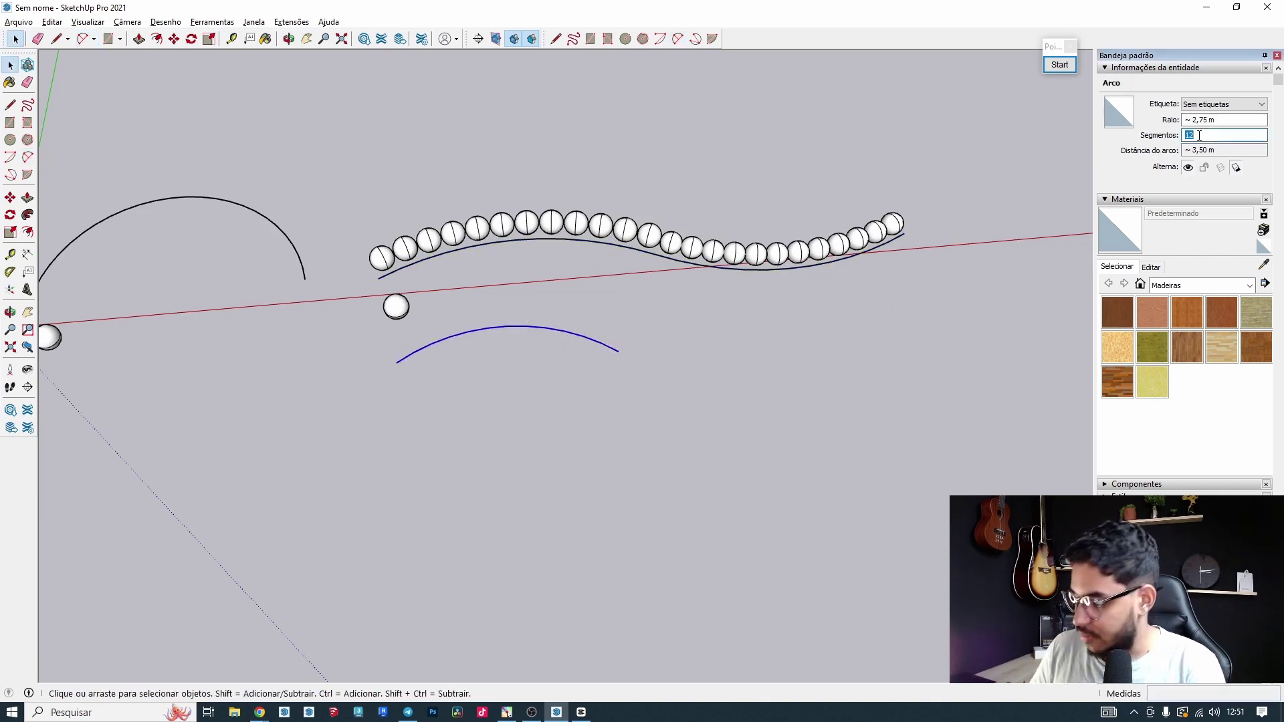
{"action": "key", "text": "Return"}
Draw a second arc about 2.49 m long from the 5-segment arc's end, curving the opposite way to form a wave.
{"action": "key", "text": "a"}
{"action": "left_click", "coordinate": [618, 351]}
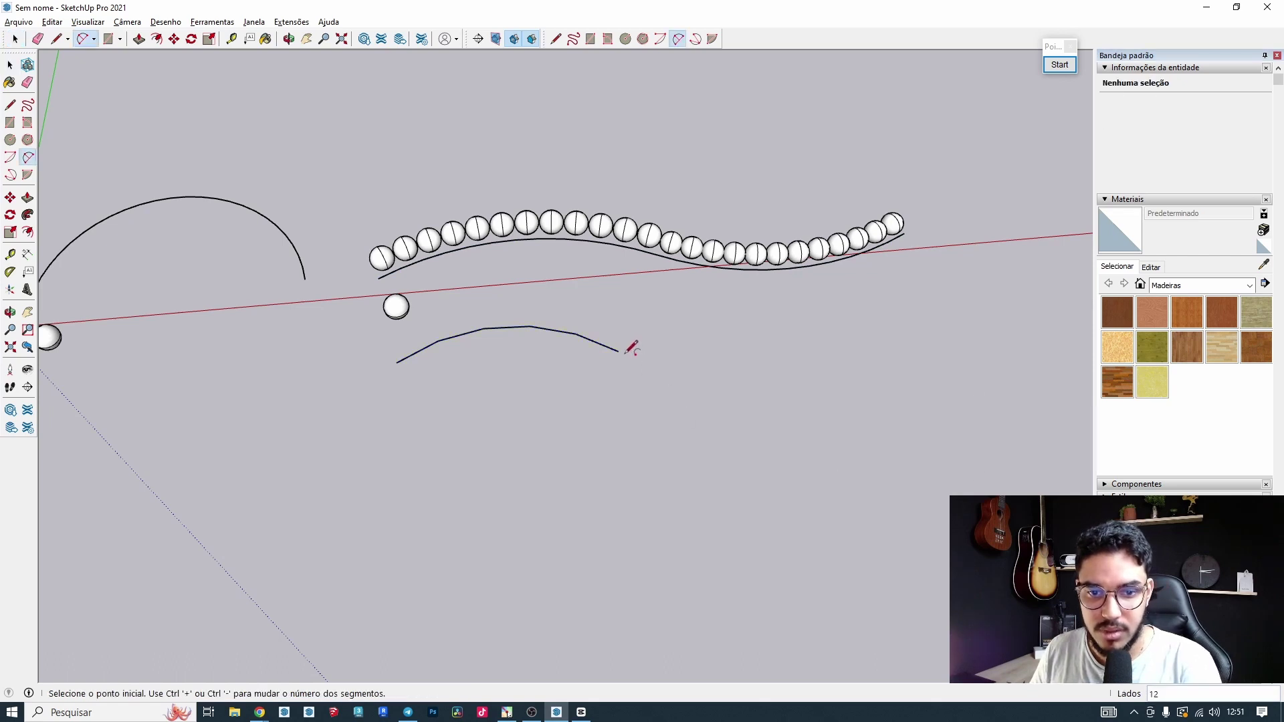
{"action": "left_click", "coordinate": [757, 349]}
{"action": "key", "text": "Escape"}
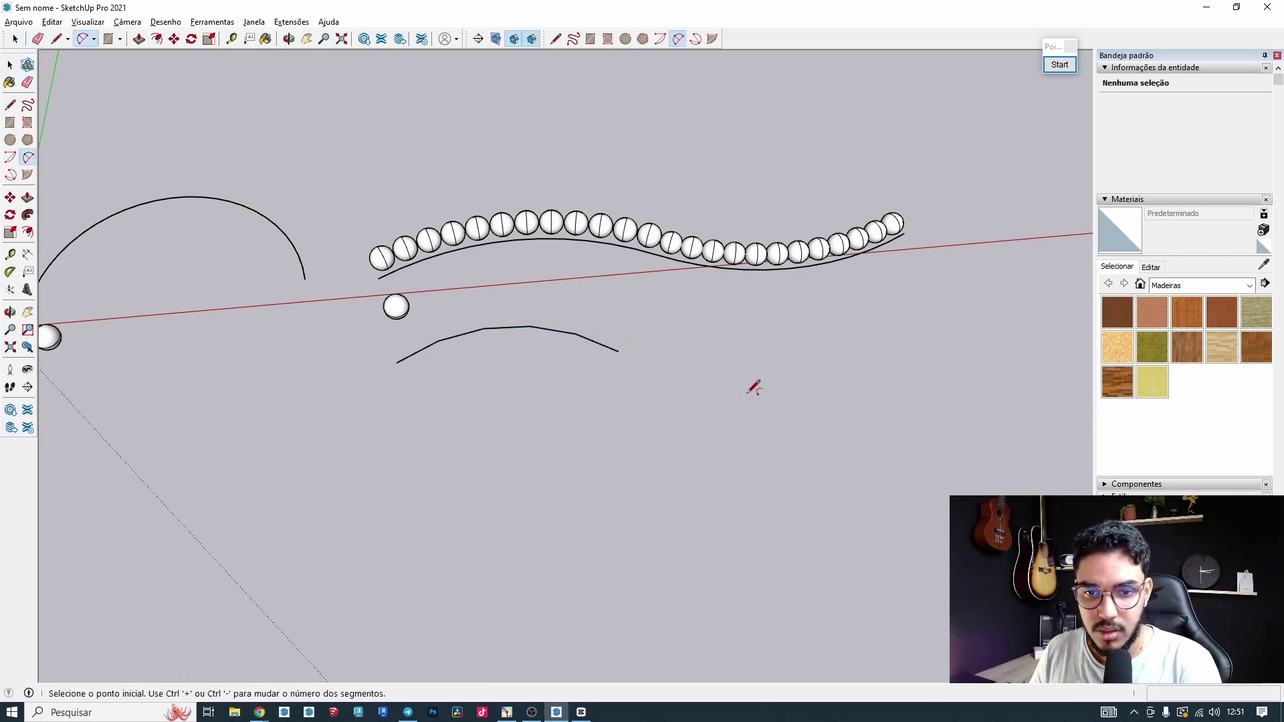
{"action": "left_click", "coordinate": [619, 352]}
{"action": "left_click", "coordinate": [773, 337]}
{"action": "left_click", "coordinate": [776, 340]}
{"action": "key", "text": "space"}
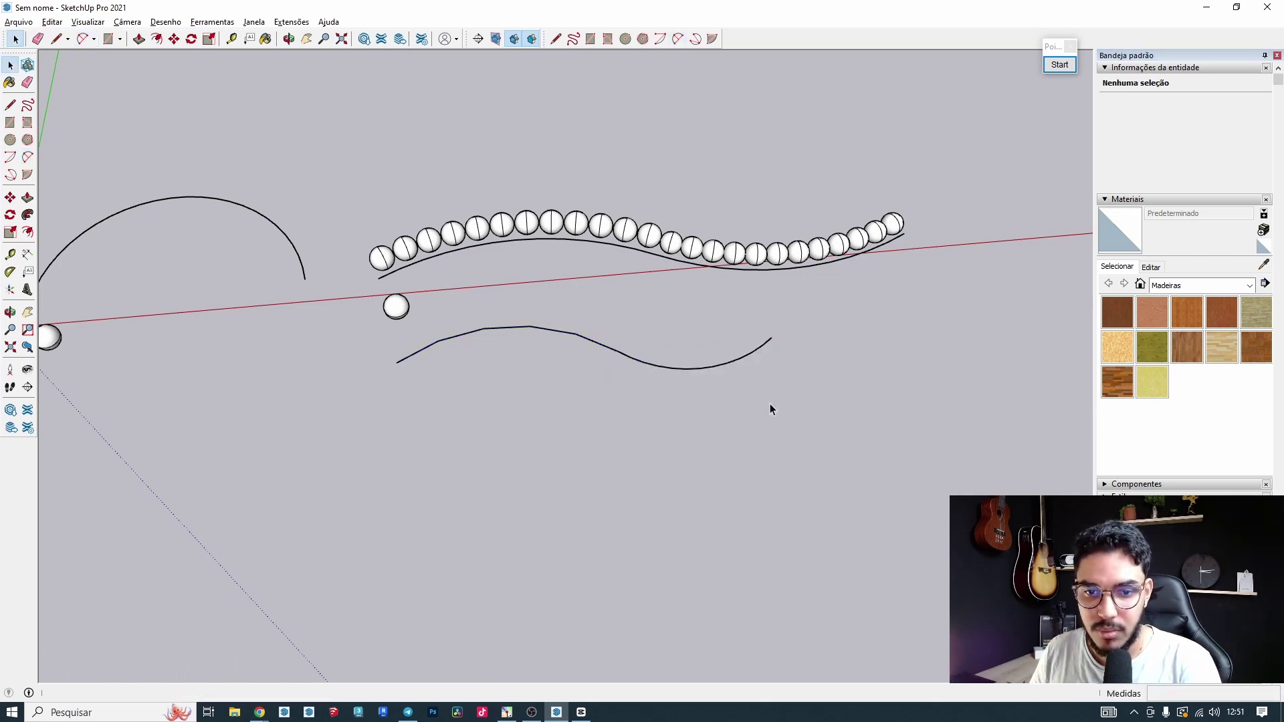
Weld the edges of the two connected arcs into a single curve.
{"action": "left_click_drag", "start_coordinate": [658, 405], "coordinate": [535, 318]}
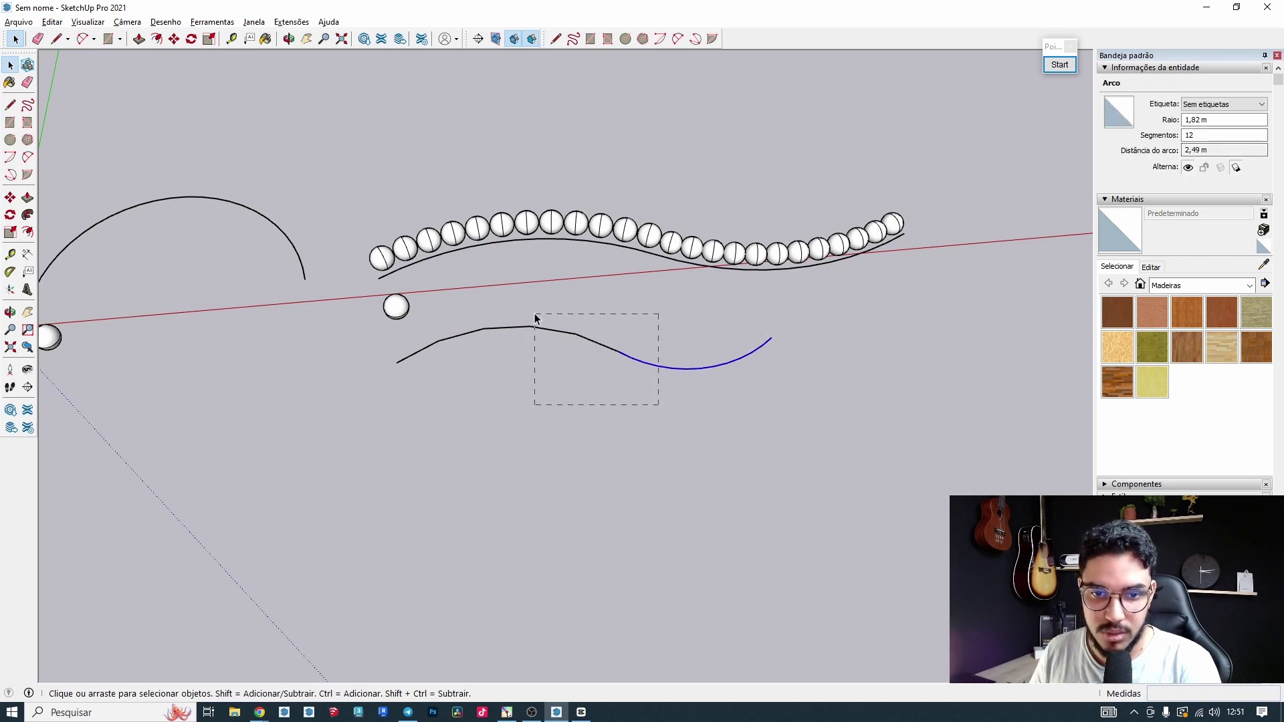
{"action": "right_click", "coordinate": [587, 344]}
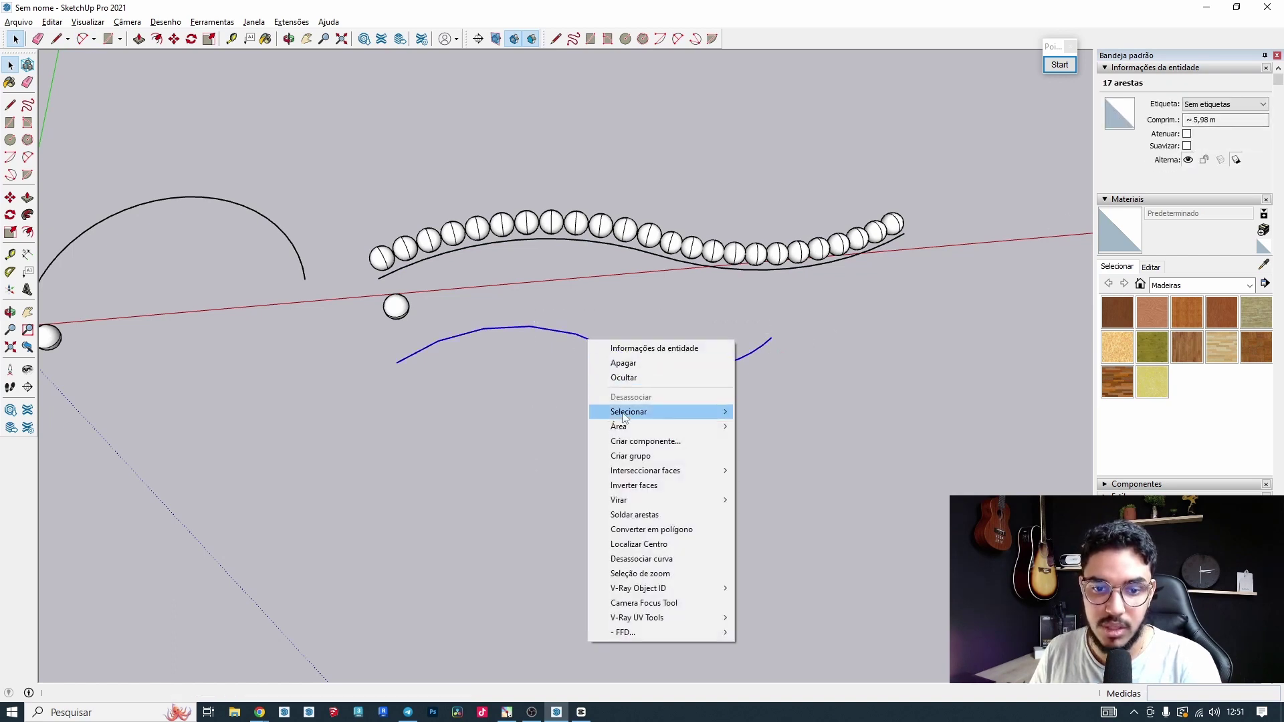
{"action": "left_click", "coordinate": [641, 514]}
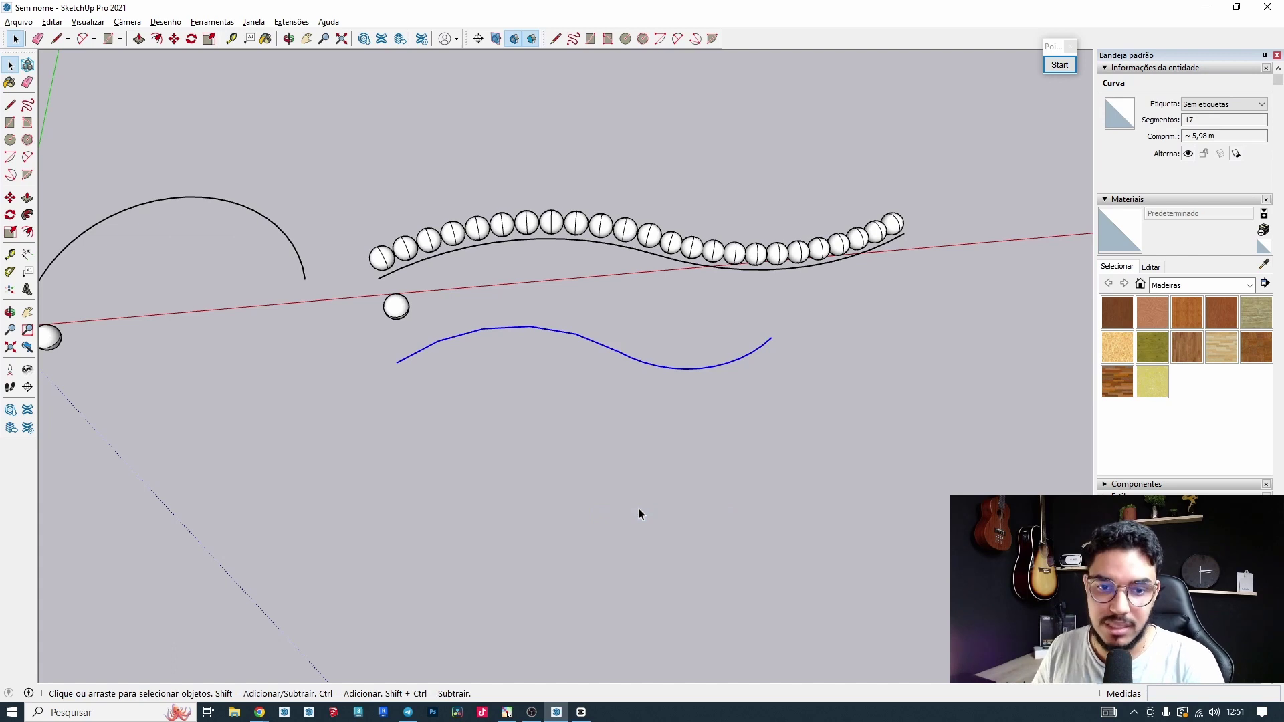
String the ball component along the welded wavy curve with Component Stringer, without reversing edges and using Uniform scaling.
{"action": "left_click", "coordinate": [395, 306]}
{"action": "left_click_drag", "start_coordinate": [459, 398], "coordinate": [410, 309]}
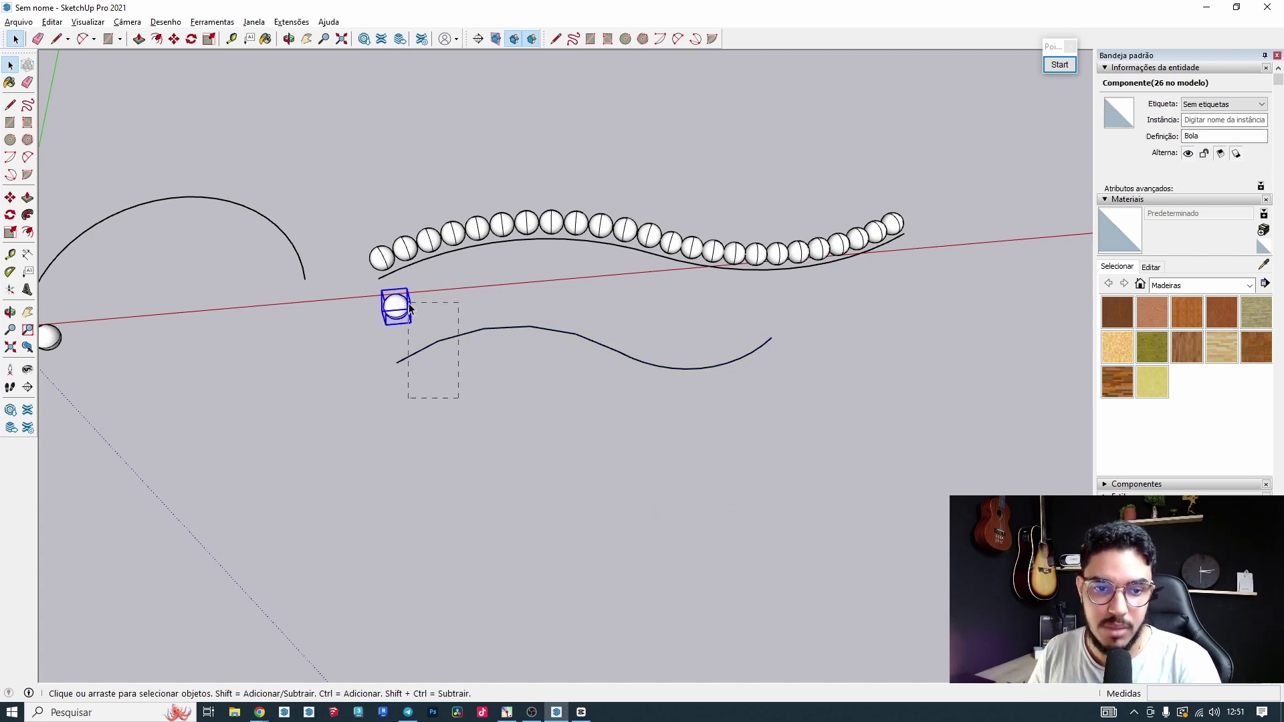
{"action": "left_click", "coordinate": [291, 21]}
{"action": "mouse_move", "coordinate": [328, 115]}
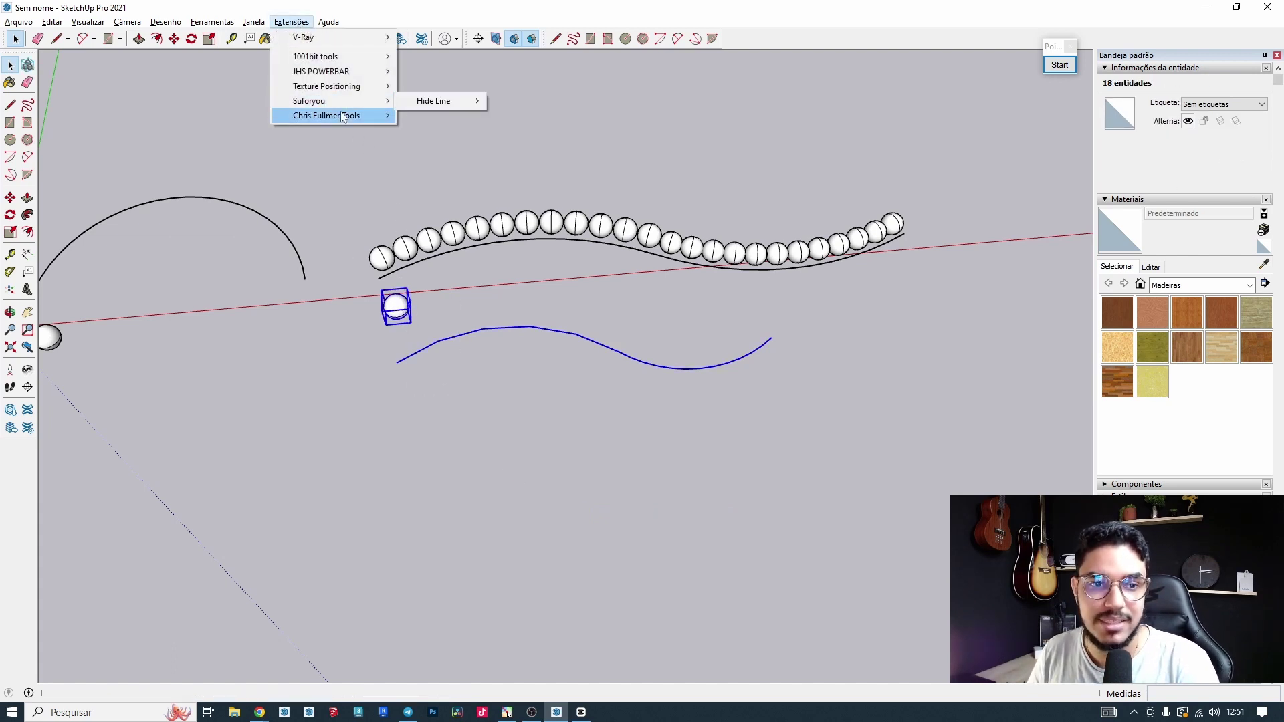
{"action": "left_click", "coordinate": [429, 134]}
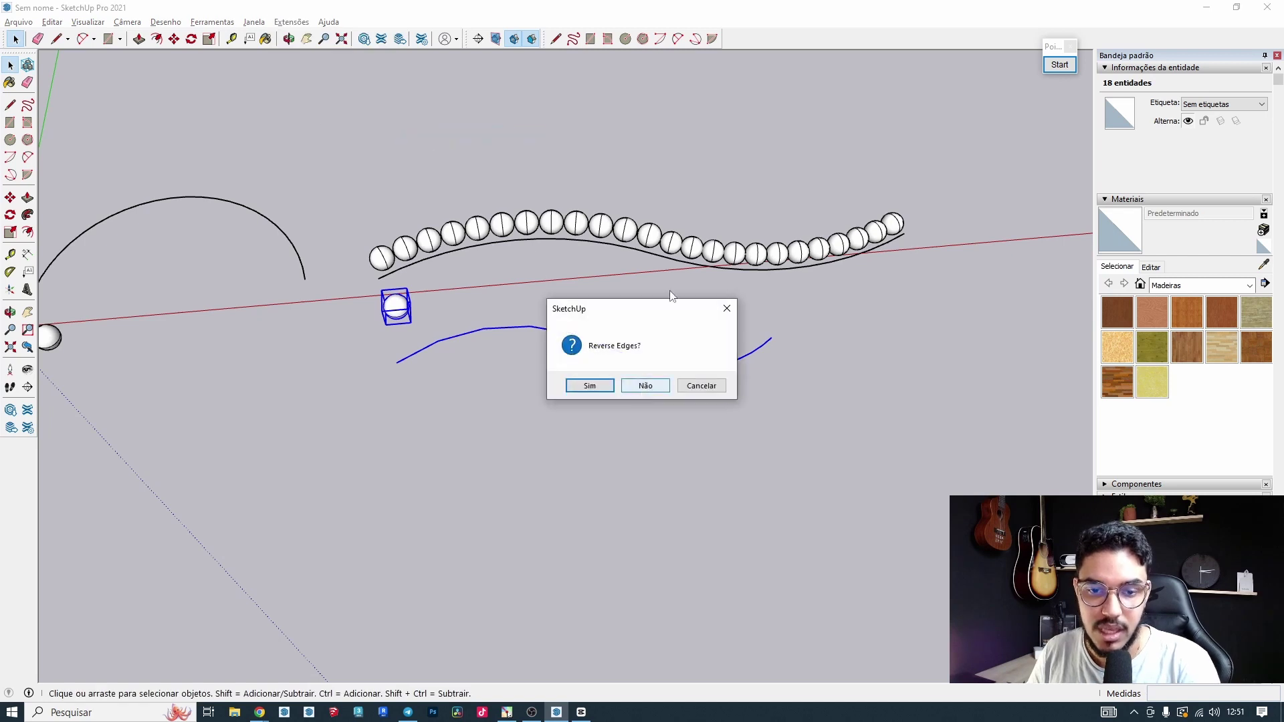
{"action": "left_click", "coordinate": [645, 386]}
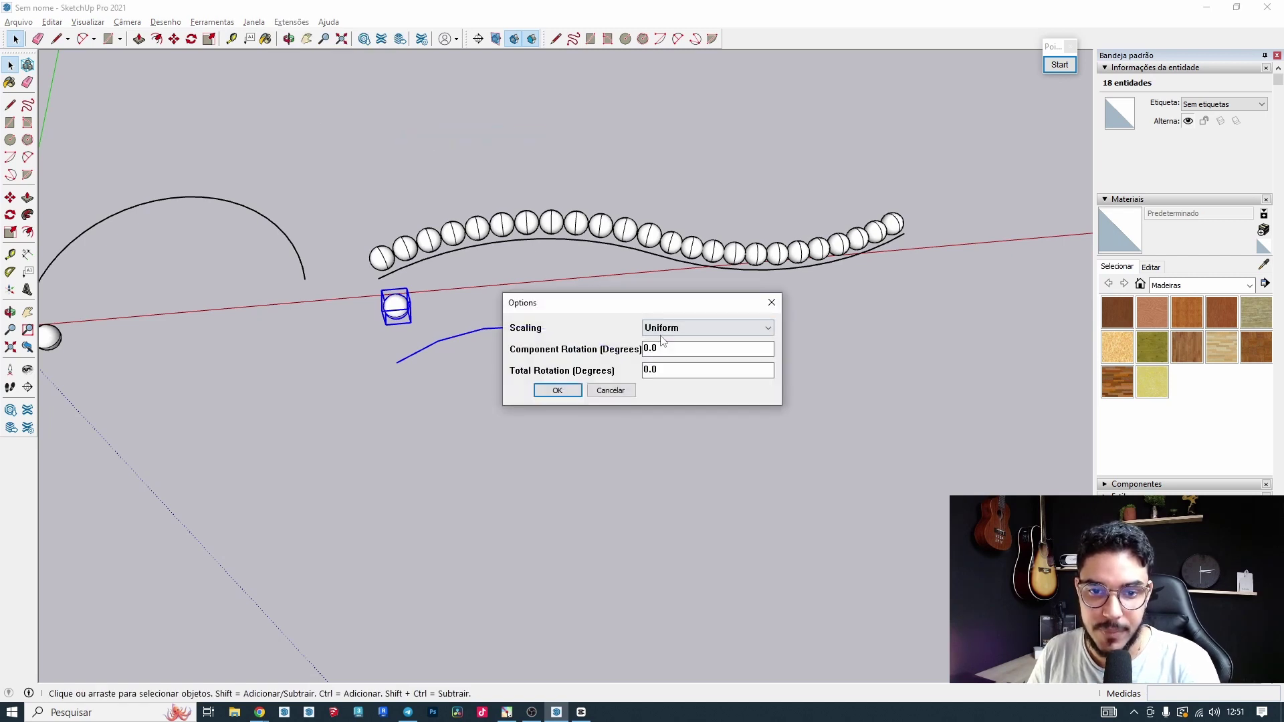
{"action": "left_click", "coordinate": [555, 391]}
{"action": "left_click", "coordinate": [563, 408]}
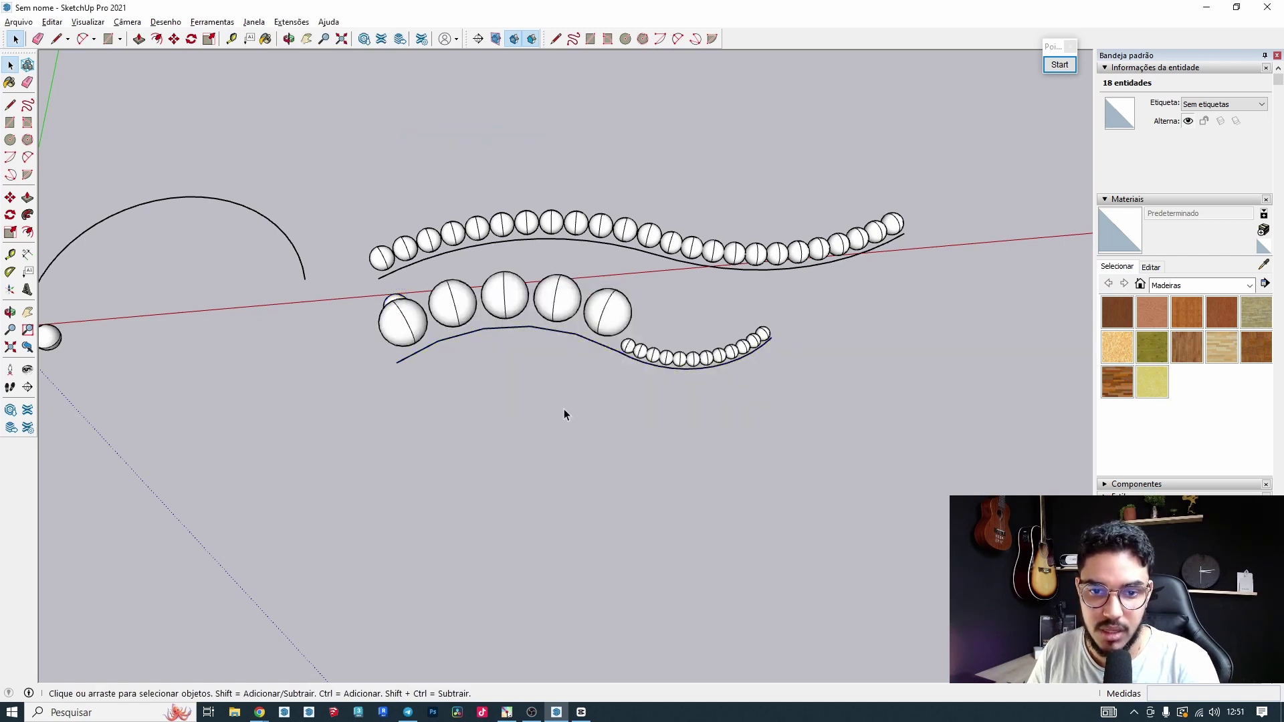
{"action": "middle_click_drag", "start_coordinate": [563, 407], "coordinate": [337, 349]}
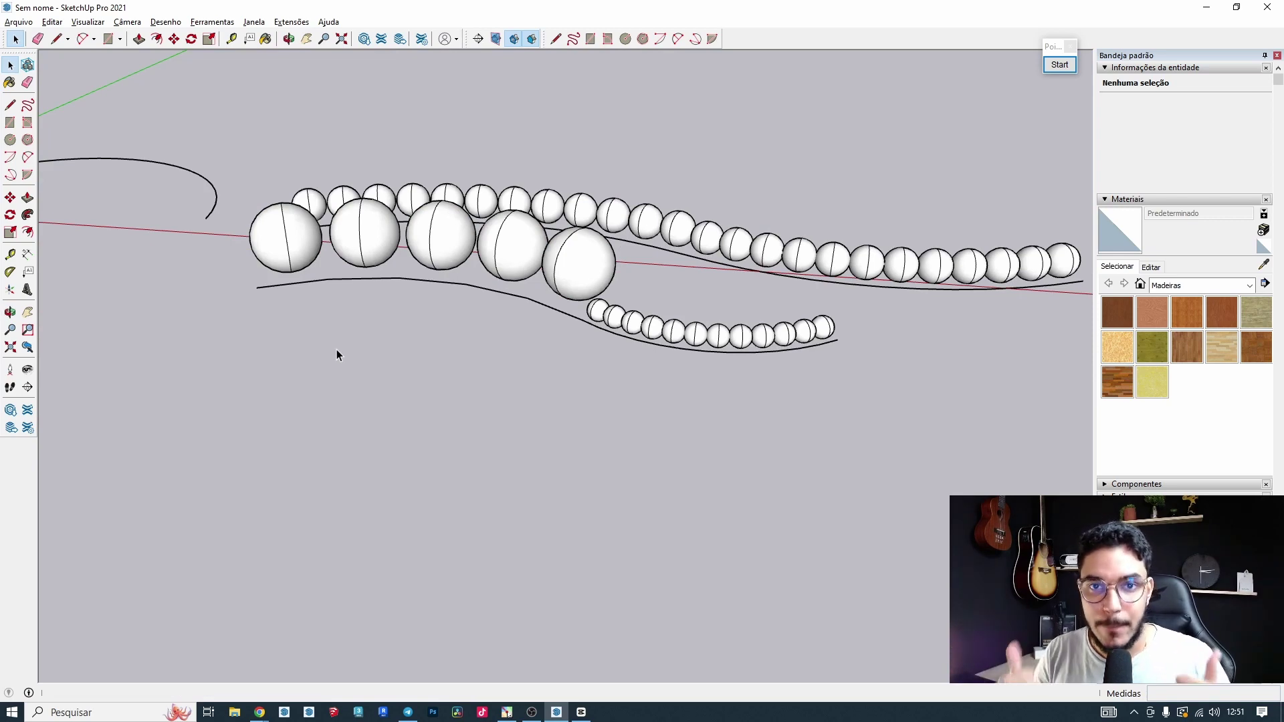
{"action": "middle_click_drag", "start_coordinate": [374, 348], "coordinate": [503, 309]}
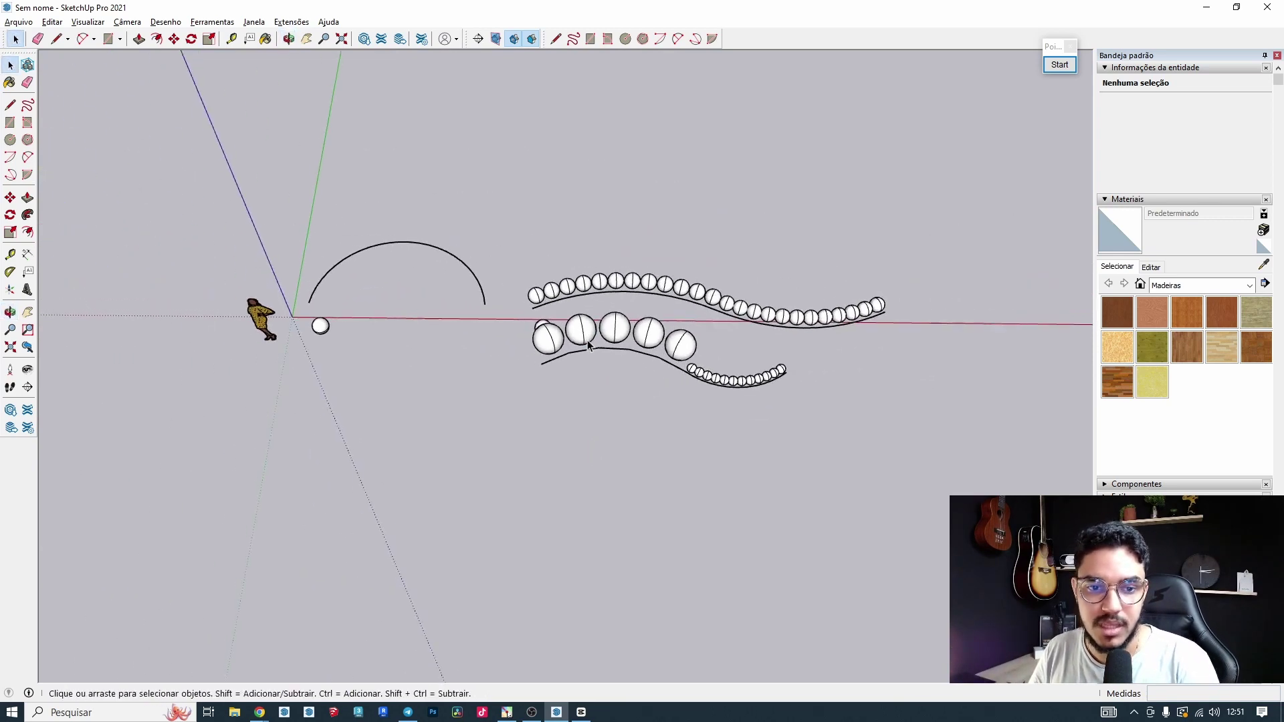
Select both wavy ball strings together with their curves and the source ball.
{"action": "scroll", "coordinate": [502, 309], "scroll_direction": "up", "scroll_amount": 5}
{"action": "left_click", "coordinate": [577, 310]}
{"action": "scroll", "coordinate": [638, 309], "scroll_direction": "down", "scroll_amount": 3}
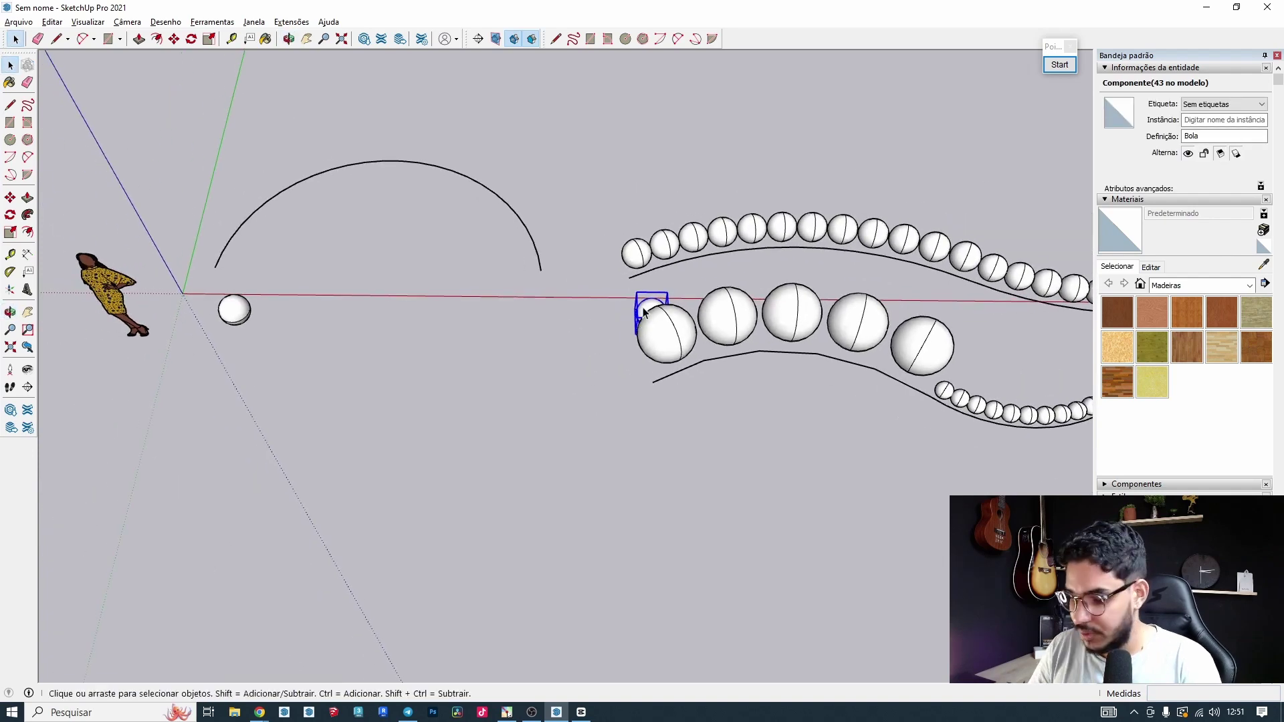
{"action": "scroll", "coordinate": [643, 311], "scroll_direction": "down", "scroll_amount": 3}
{"action": "left_click_drag", "start_coordinate": [553, 178], "coordinate": [920, 464]}
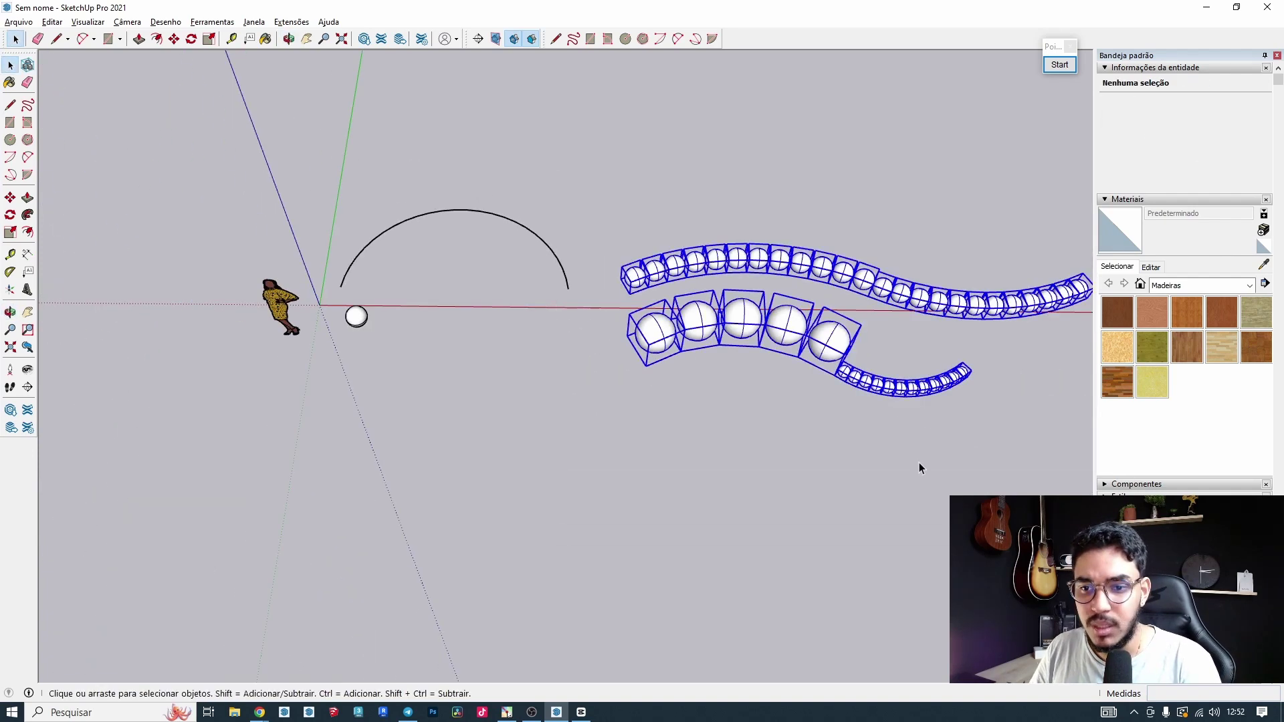
{"action": "middle_click_drag", "start_coordinate": [920, 464], "coordinate": [928, 376]}
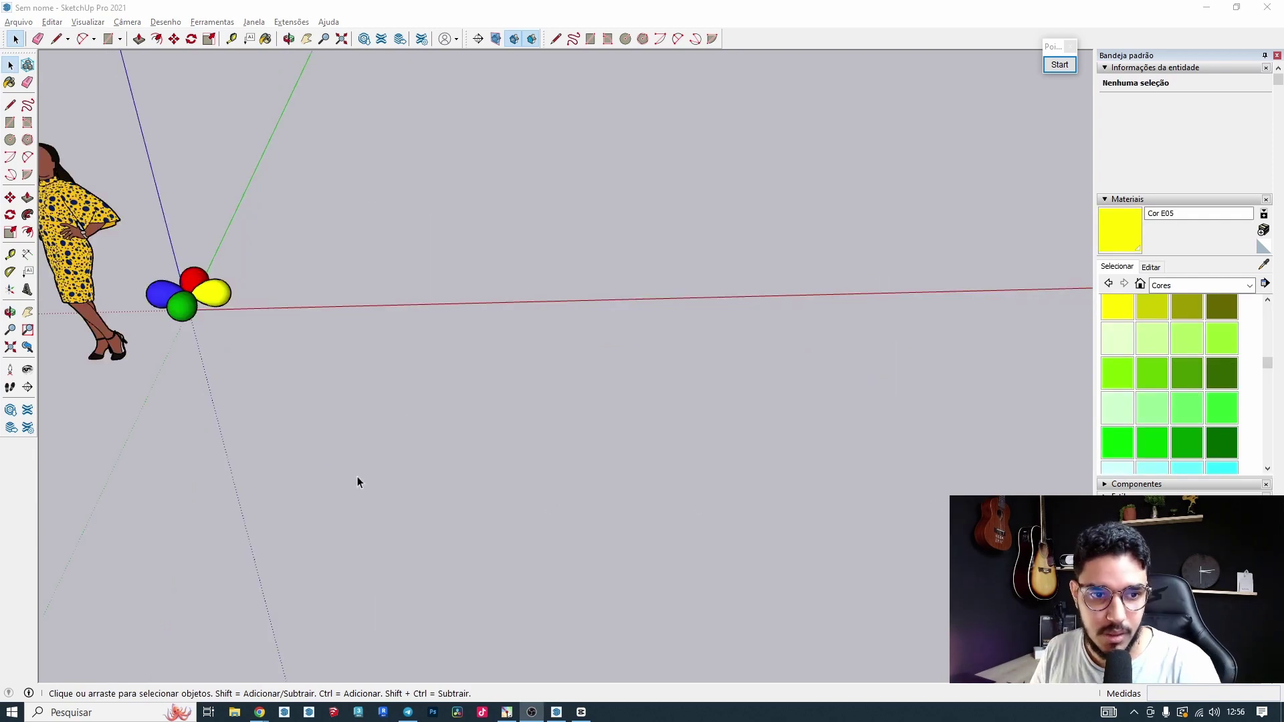
Draw an upright two-point arc with a radius of about 2.48 m beside the coloured balloon cluster, its chord parallel to the red axis.
{"action": "middle_click_drag", "start_coordinate": [292, 314], "coordinate": [358, 399], "text": "shift"}
{"action": "scroll", "coordinate": [372, 348], "scroll_direction": "up", "scroll_amount": 3}
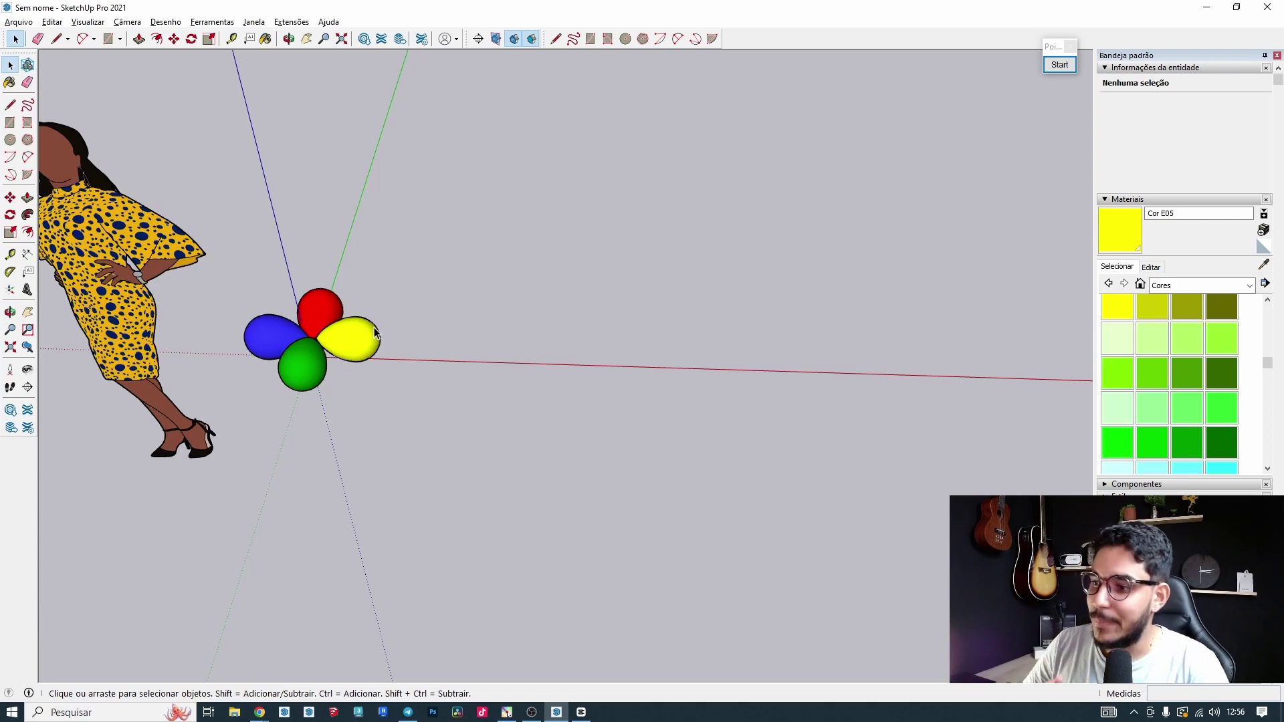
{"action": "middle_click_drag", "start_coordinate": [510, 287], "coordinate": [435, 307]}
{"action": "scroll", "coordinate": [520, 300], "scroll_direction": "down", "scroll_amount": 1}
{"action": "scroll", "coordinate": [476, 387], "scroll_direction": "down", "scroll_amount": 2}
{"action": "middle_click_drag", "start_coordinate": [475, 387], "coordinate": [418, 395], "text": "shift"}
{"action": "scroll", "coordinate": [417, 395], "scroll_direction": "down", "scroll_amount": 1}
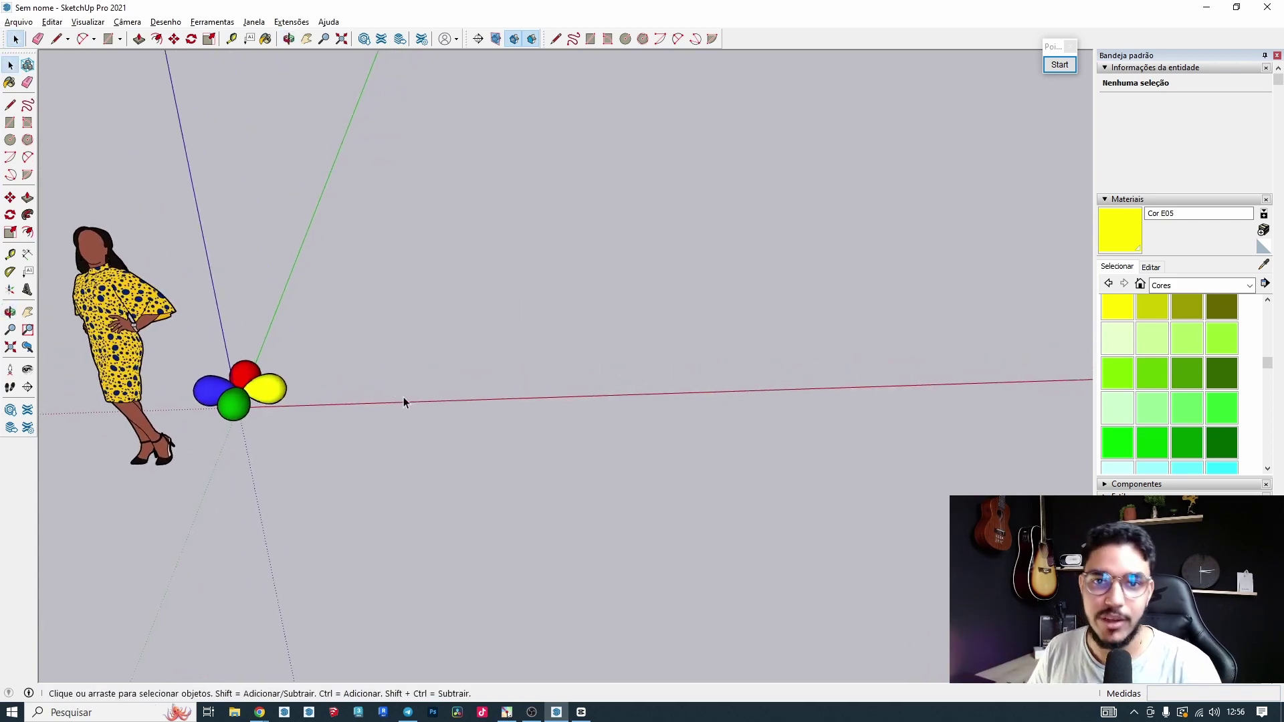
{"action": "key", "text": "g"}
{"action": "left_click", "coordinate": [365, 378]}
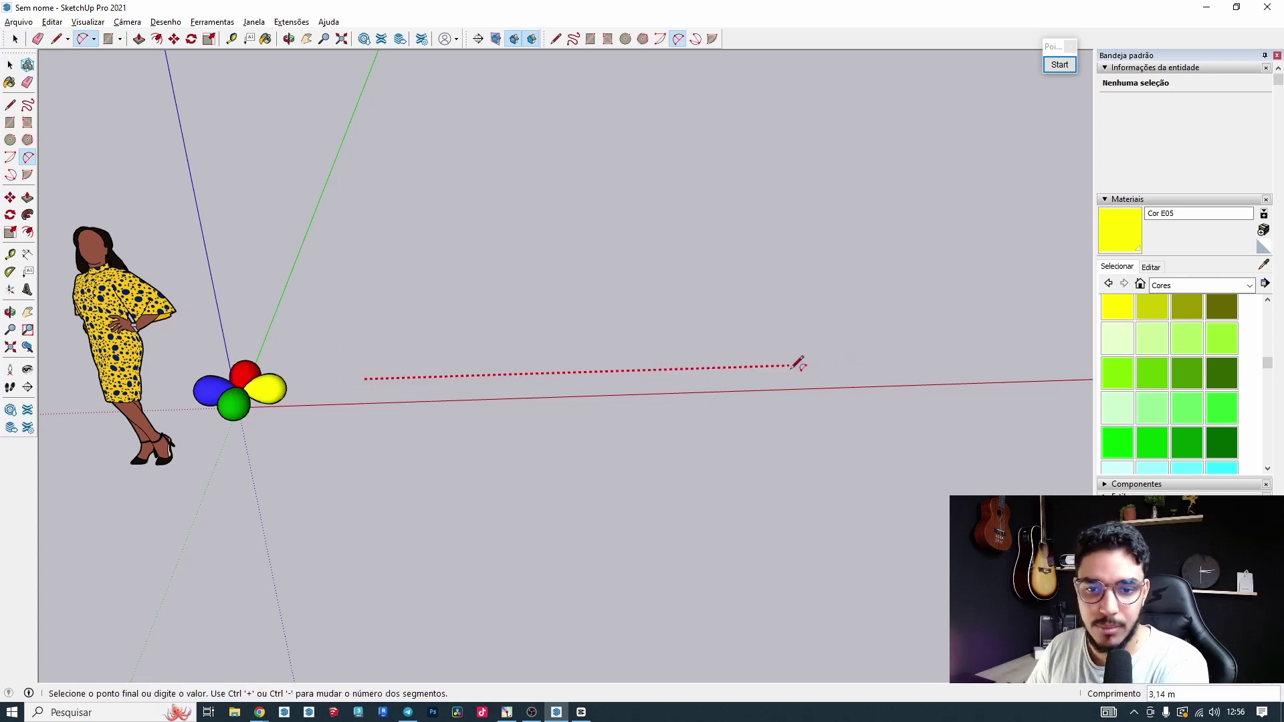
{"action": "scroll", "coordinate": [829, 347], "scroll_direction": "down", "scroll_amount": 2}
{"action": "middle_click_drag", "start_coordinate": [829, 345], "coordinate": [649, 330], "text": "shift"}
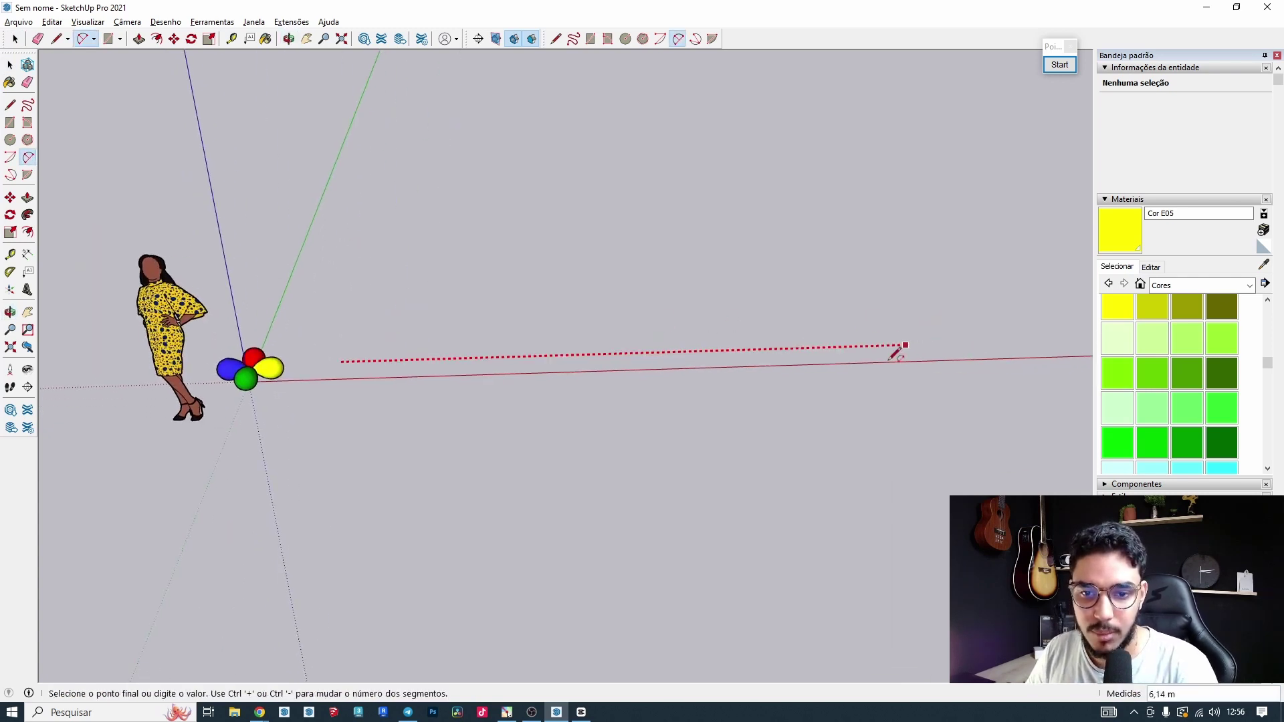
{"action": "left_click", "coordinate": [817, 348]}
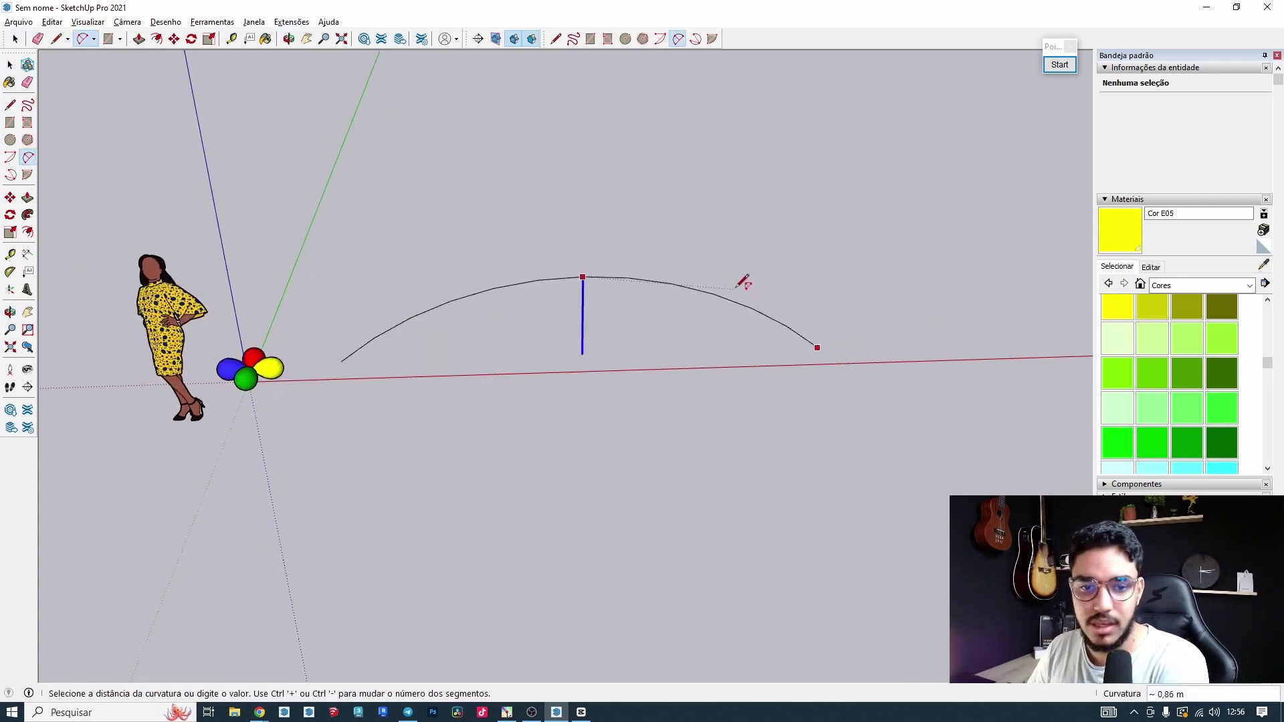
{"action": "left_click", "coordinate": [686, 167]}
{"action": "key", "text": "space"}
Move the human scale figure beneath the arc and delete it.
{"action": "left_click", "coordinate": [171, 320]}
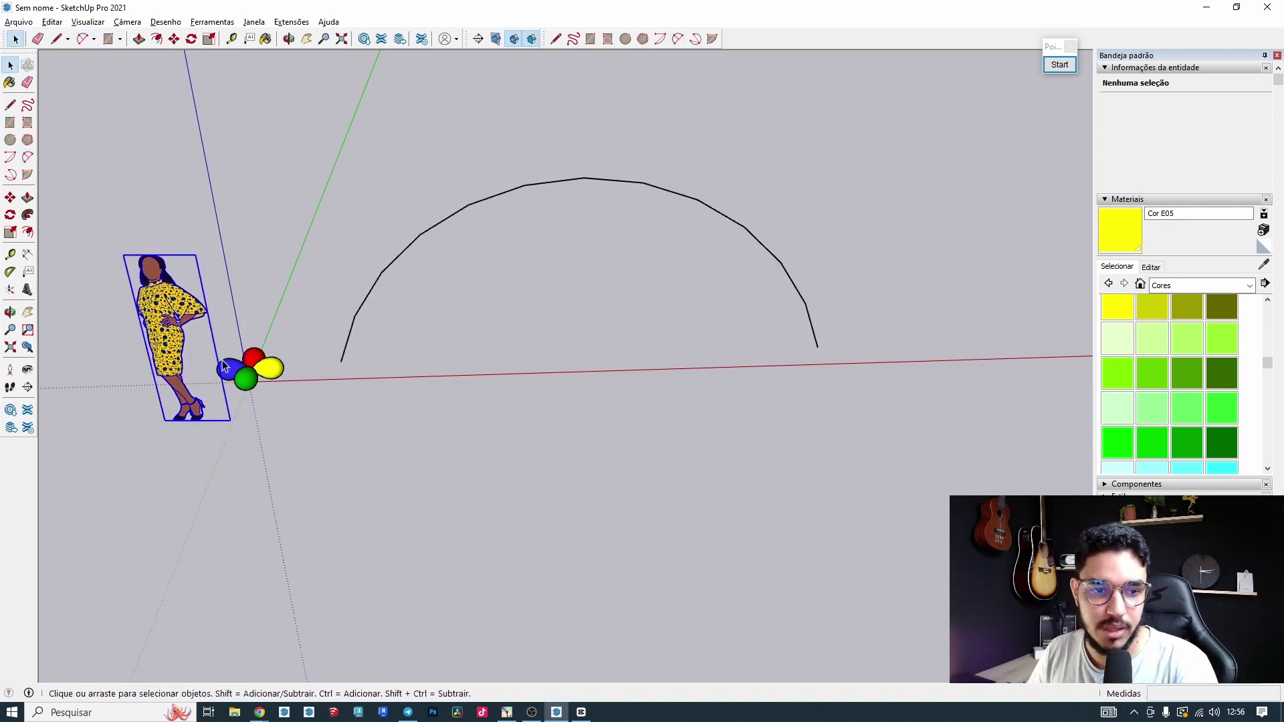
{"action": "middle_click_drag", "start_coordinate": [579, 528], "coordinate": [530, 464]}
{"action": "key", "text": "m"}
{"action": "left_click_drag", "start_coordinate": [159, 421], "coordinate": [540, 381]}
{"action": "middle_click_drag", "start_coordinate": [777, 325], "coordinate": [774, 352]}
{"action": "key", "text": "Delete"}
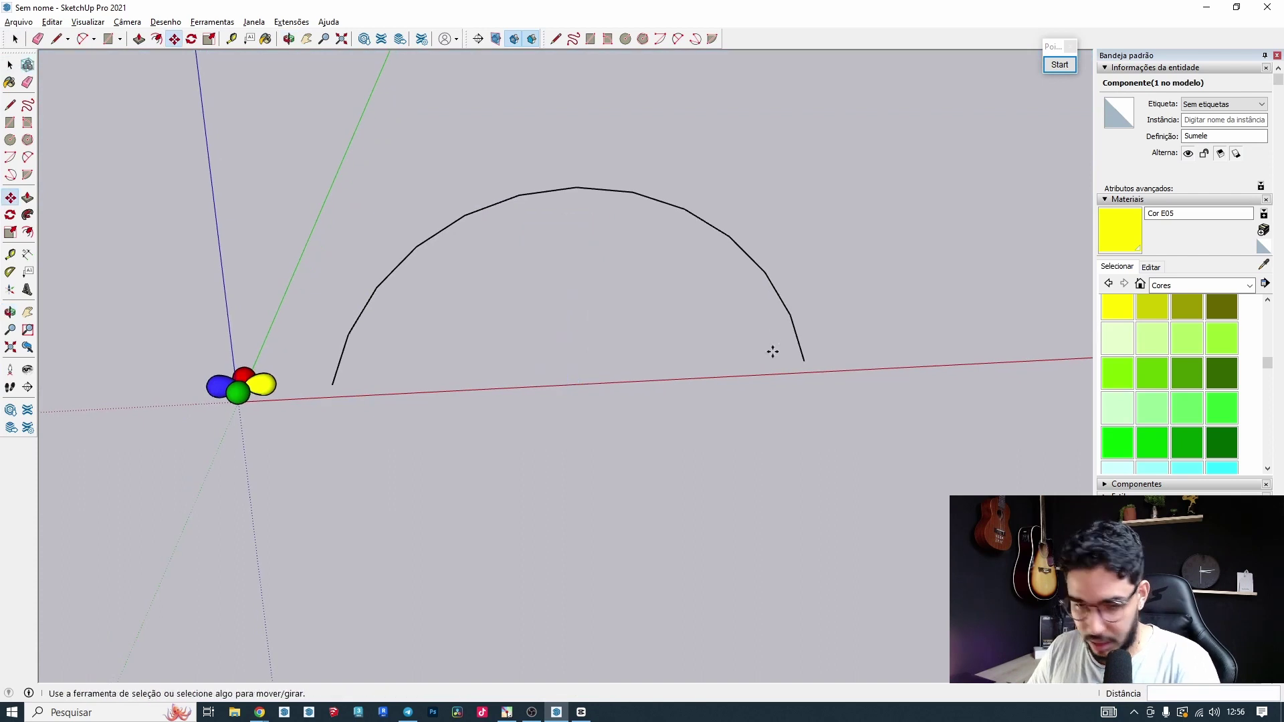
{"action": "key", "text": "space"}
Check the entity information of the balloon cluster component and of the arc.
{"action": "middle_click_drag", "start_coordinate": [574, 406], "coordinate": [708, 414], "text": "shift"}
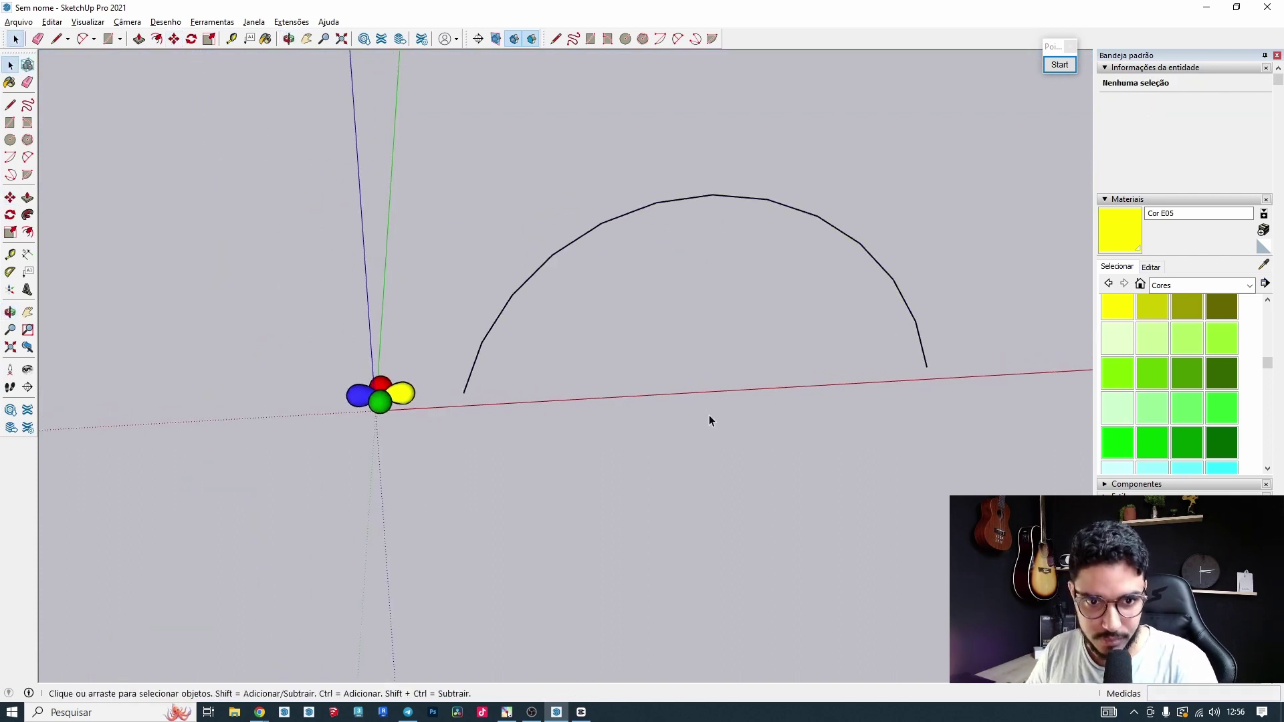
{"action": "left_click", "coordinate": [578, 242]}
{"action": "left_click", "coordinate": [394, 394]}
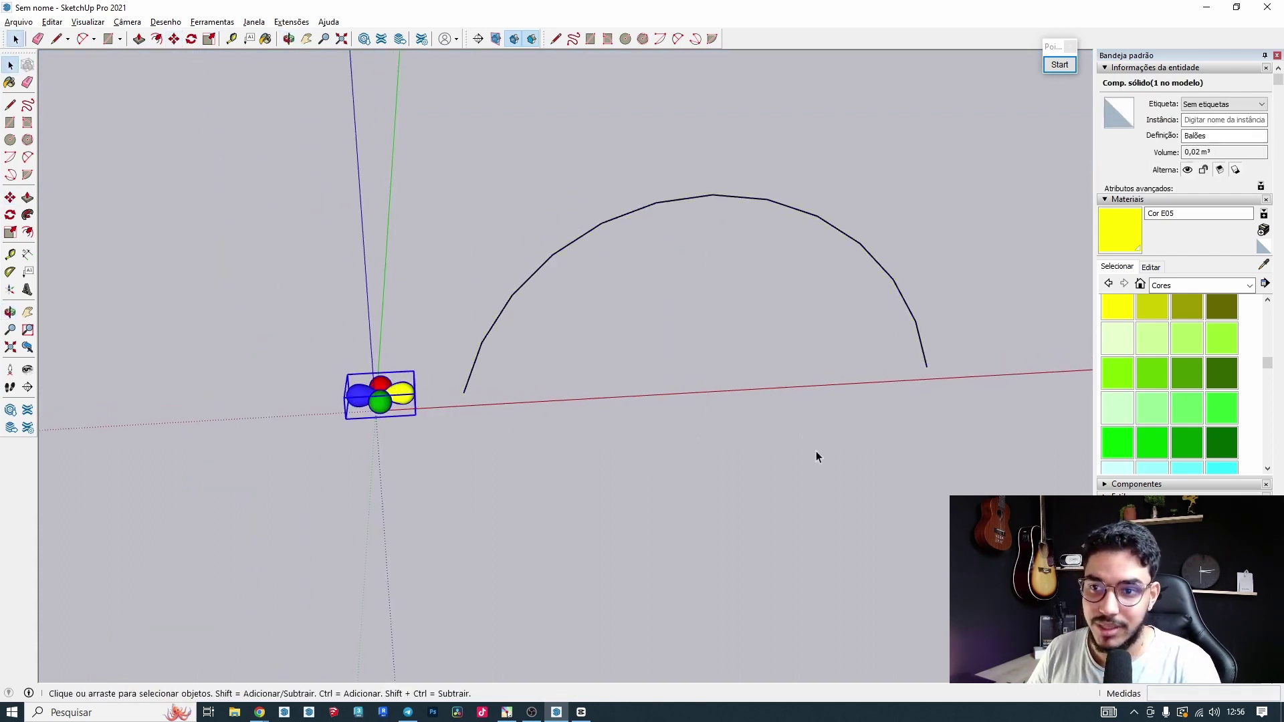
{"action": "left_click_drag", "start_coordinate": [526, 189], "coordinate": [525, 188]}
{"action": "middle_click_drag", "start_coordinate": [618, 324], "coordinate": [601, 424]}
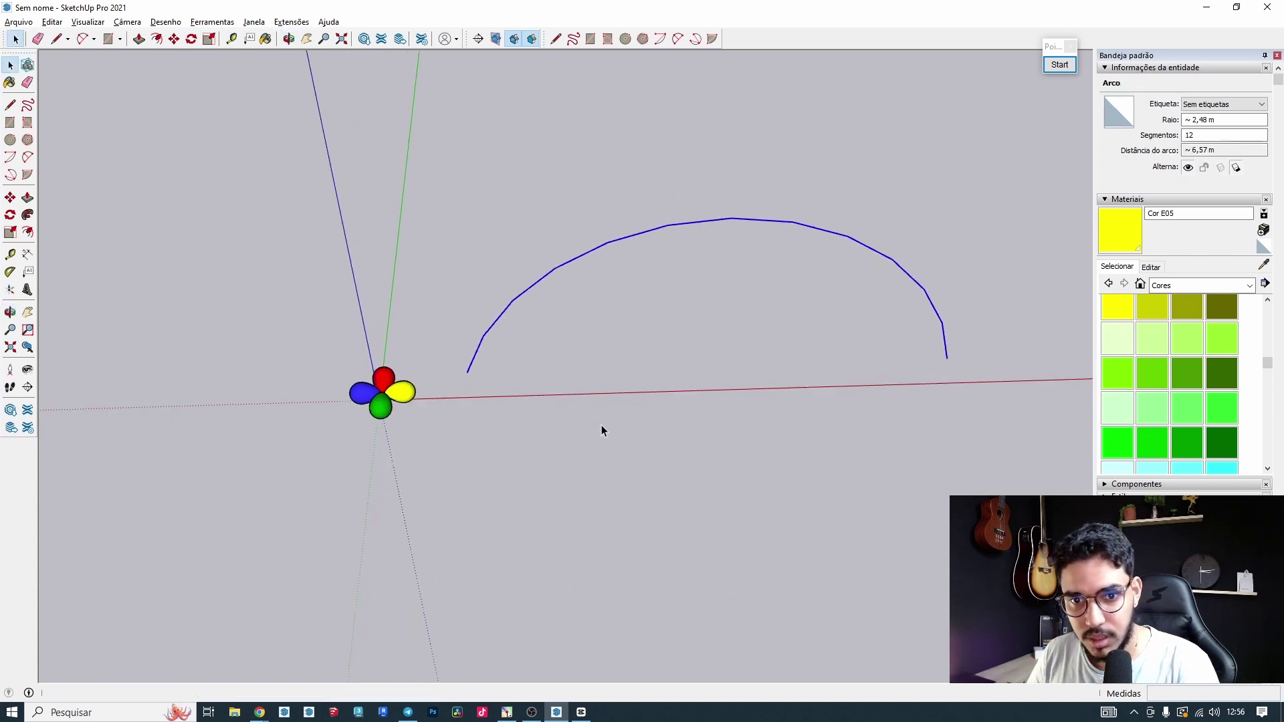
{"action": "middle_click_drag", "start_coordinate": [708, 318], "coordinate": [681, 297], "text": "shift"}
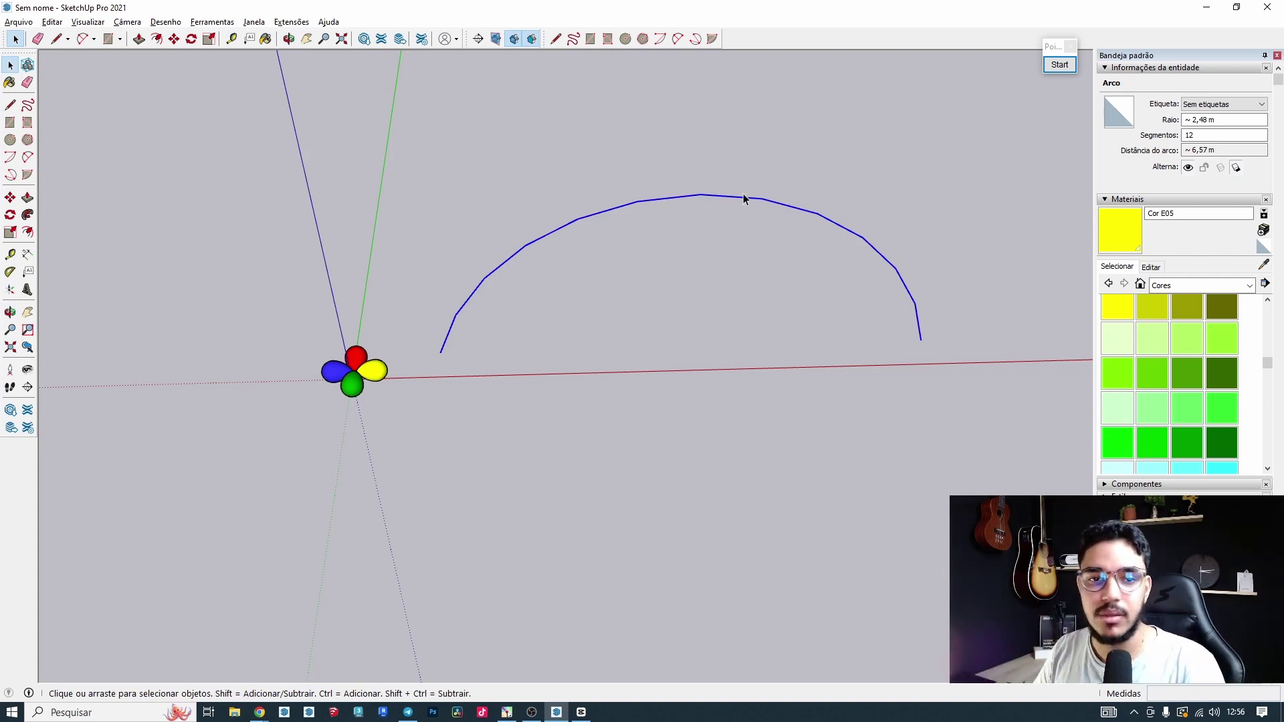
String the balloon cluster along the arc with Component Stringer, without reversing edges and using Uniform scaling.
{"action": "left_click_drag", "start_coordinate": [325, 282], "coordinate": [321, 281]}
{"action": "middle_click_drag", "start_coordinate": [336, 303], "coordinate": [449, 194]}
{"action": "left_click", "coordinate": [283, 21]}
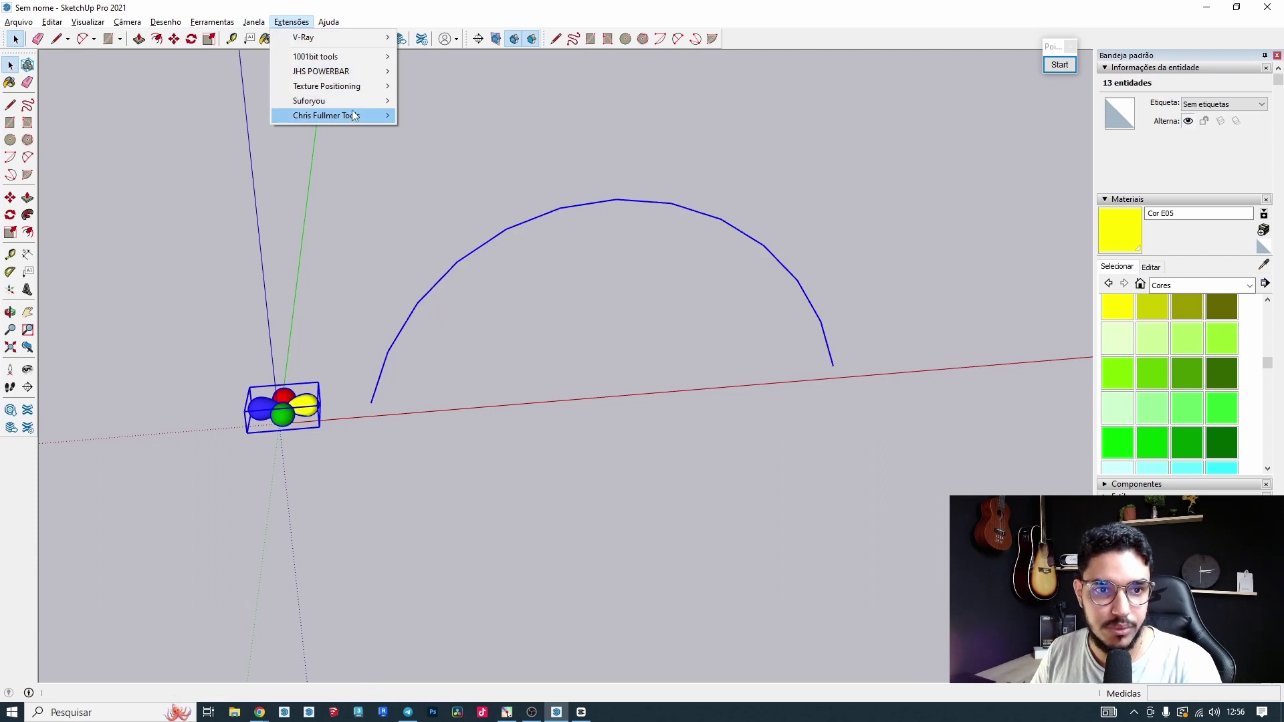
{"action": "mouse_move", "coordinate": [361, 115]}
{"action": "left_click", "coordinate": [438, 135]}
{"action": "left_click_drag", "start_coordinate": [611, 306], "coordinate": [558, 84]}
{"action": "left_click", "coordinate": [591, 162]}
{"action": "left_click_drag", "start_coordinate": [668, 302], "coordinate": [601, 64]}
{"action": "left_click", "coordinate": [616, 91]}
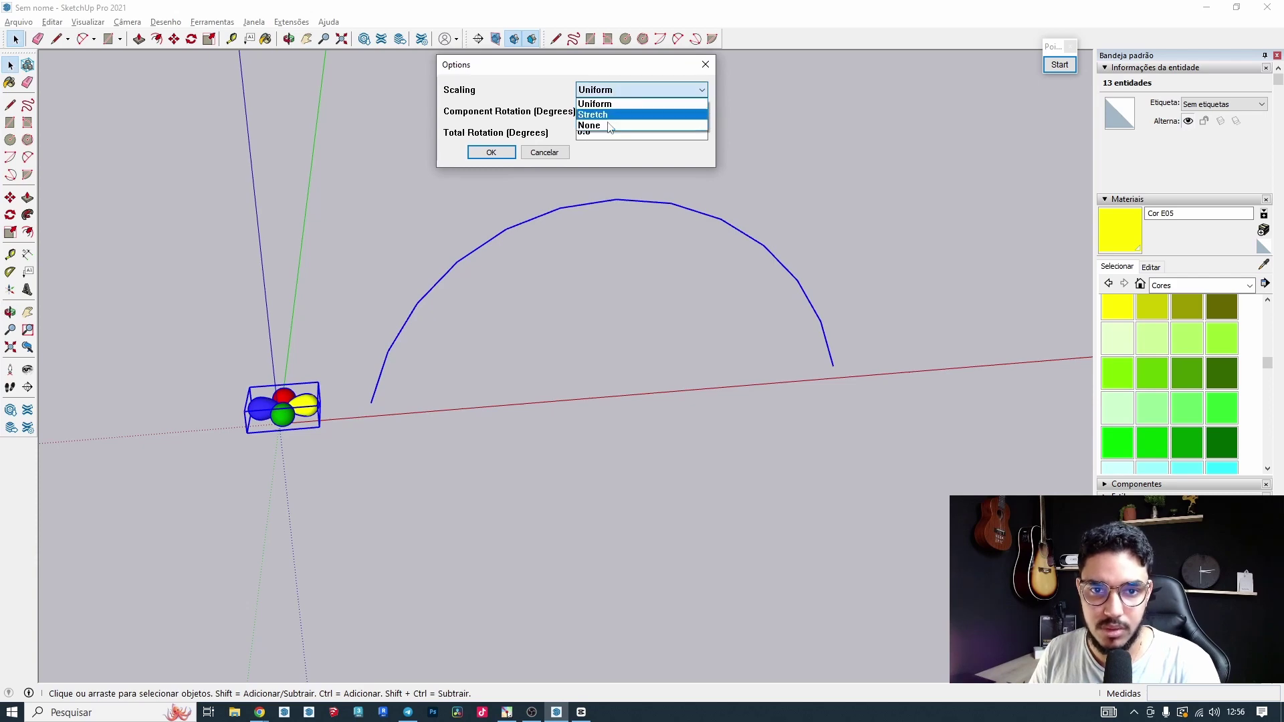
{"action": "left_click", "coordinate": [604, 107]}
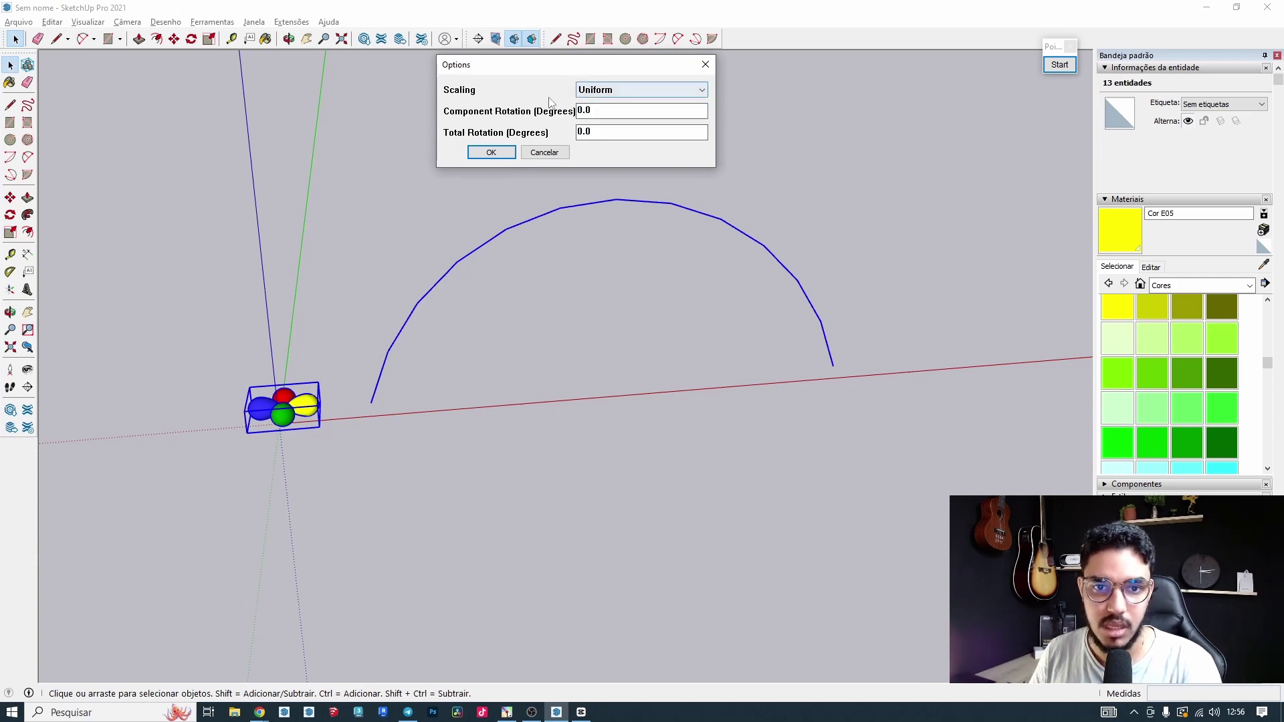
{"action": "left_click", "coordinate": [491, 153]}
Compare the strung balloons' size with the arc's segments and undo the Uniform stringing.
{"action": "middle_click_drag", "start_coordinate": [455, 354], "coordinate": [411, 289]}
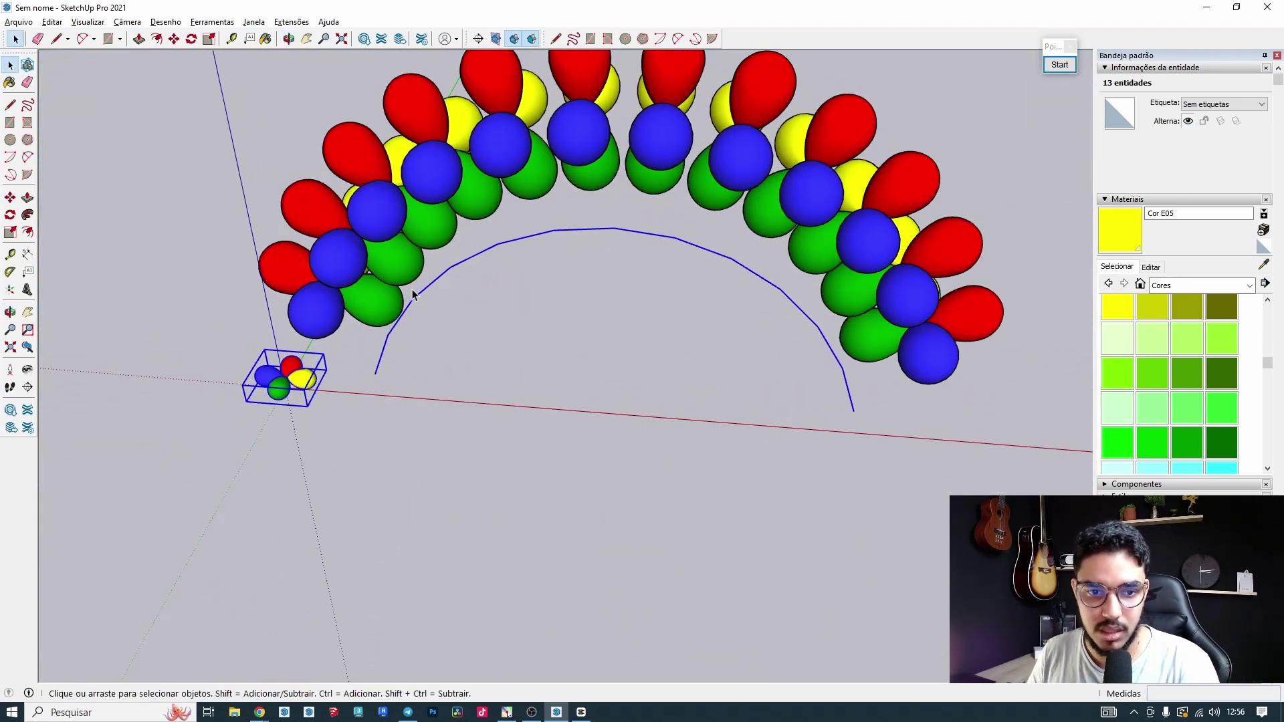
{"action": "middle_click_drag", "start_coordinate": [403, 391], "coordinate": [446, 254]}
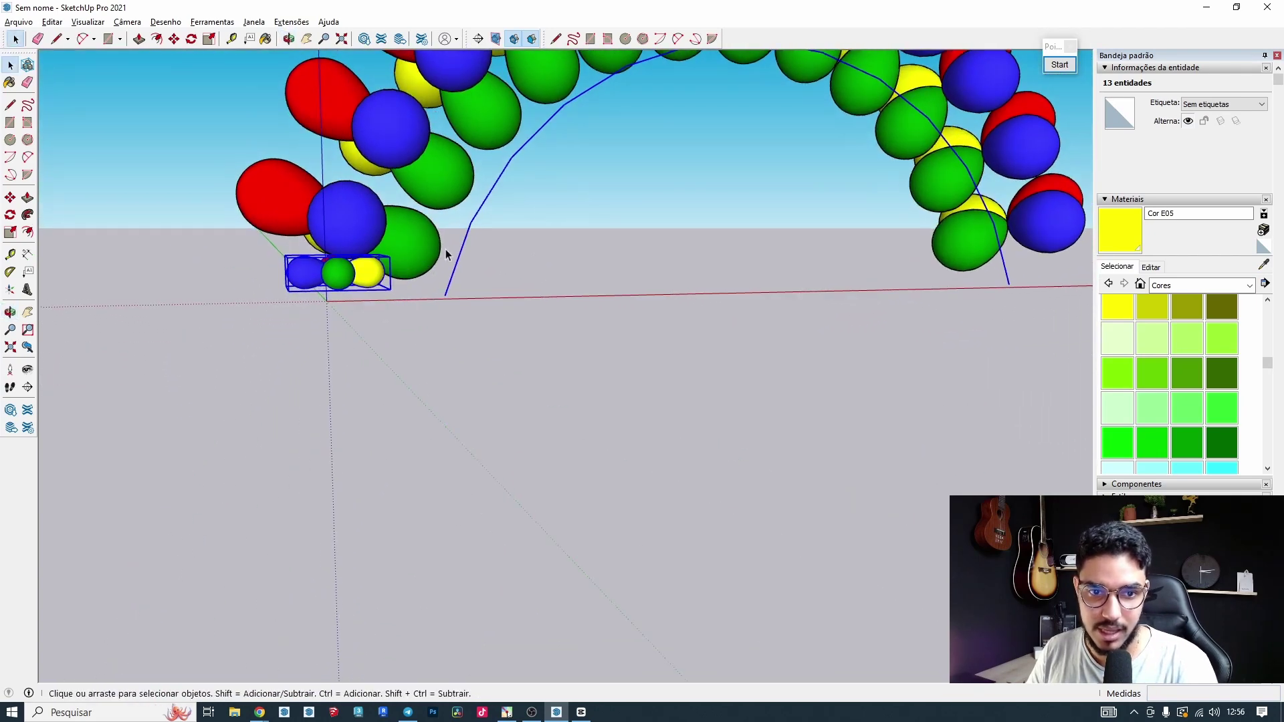
{"action": "key", "text": "t"}
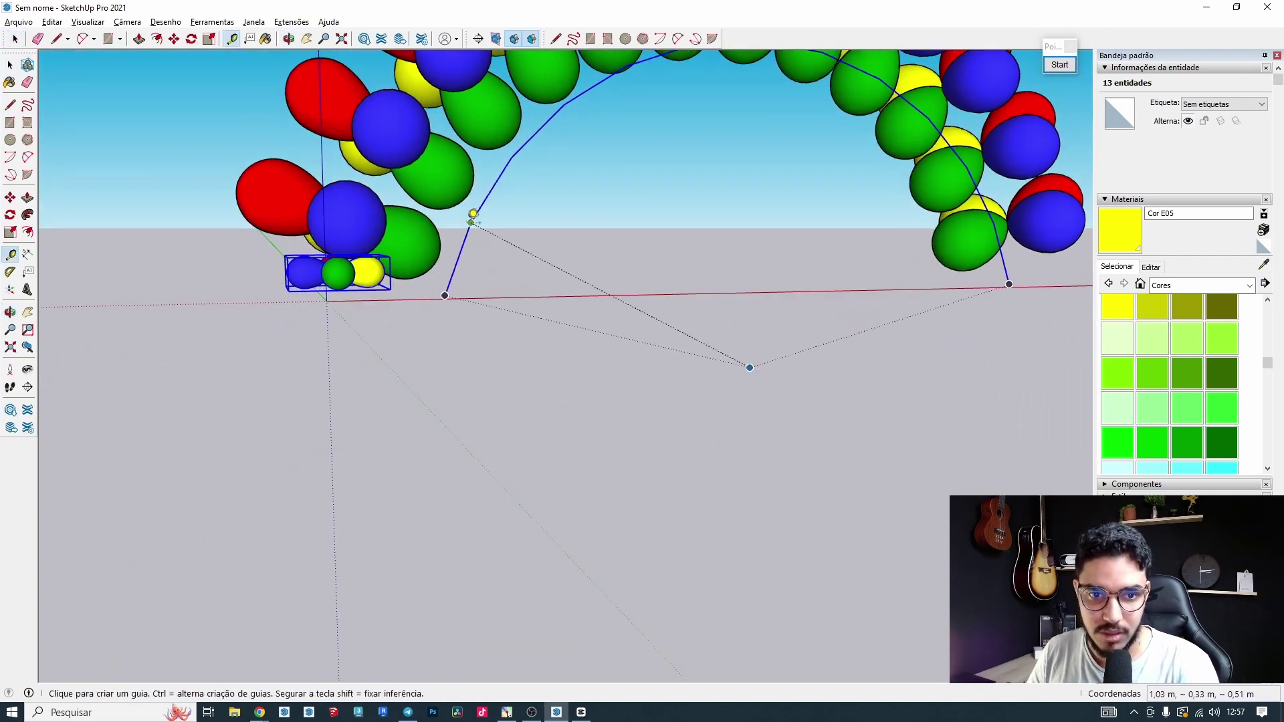
{"action": "key", "text": "space"}
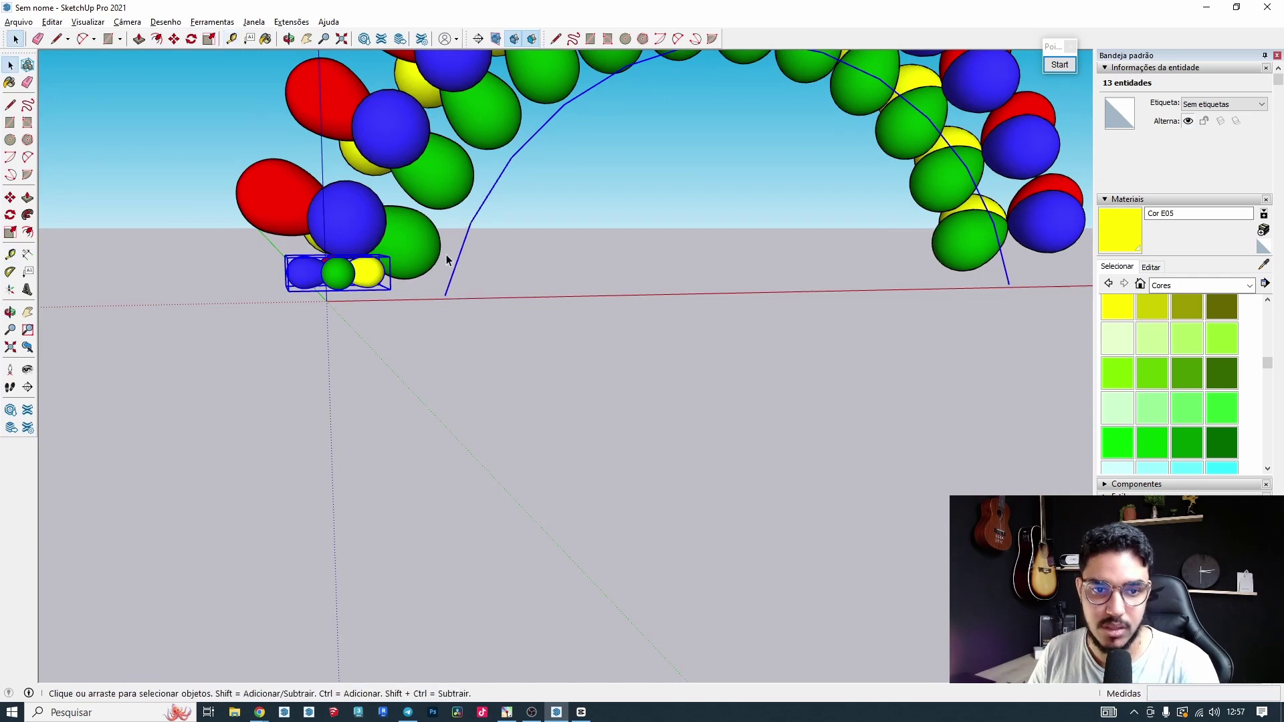
{"action": "middle_click_drag", "start_coordinate": [435, 212], "coordinate": [395, 291]}
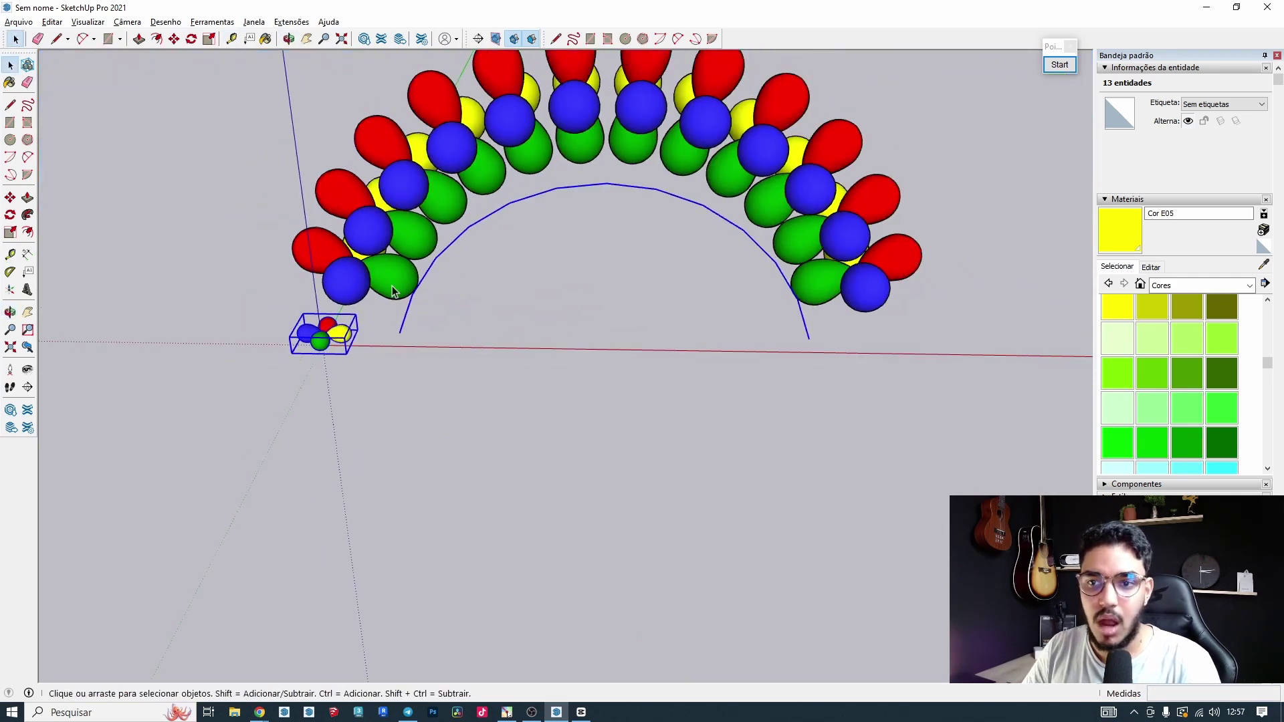
{"action": "scroll", "coordinate": [587, 115], "scroll_direction": "down", "scroll_amount": 4}
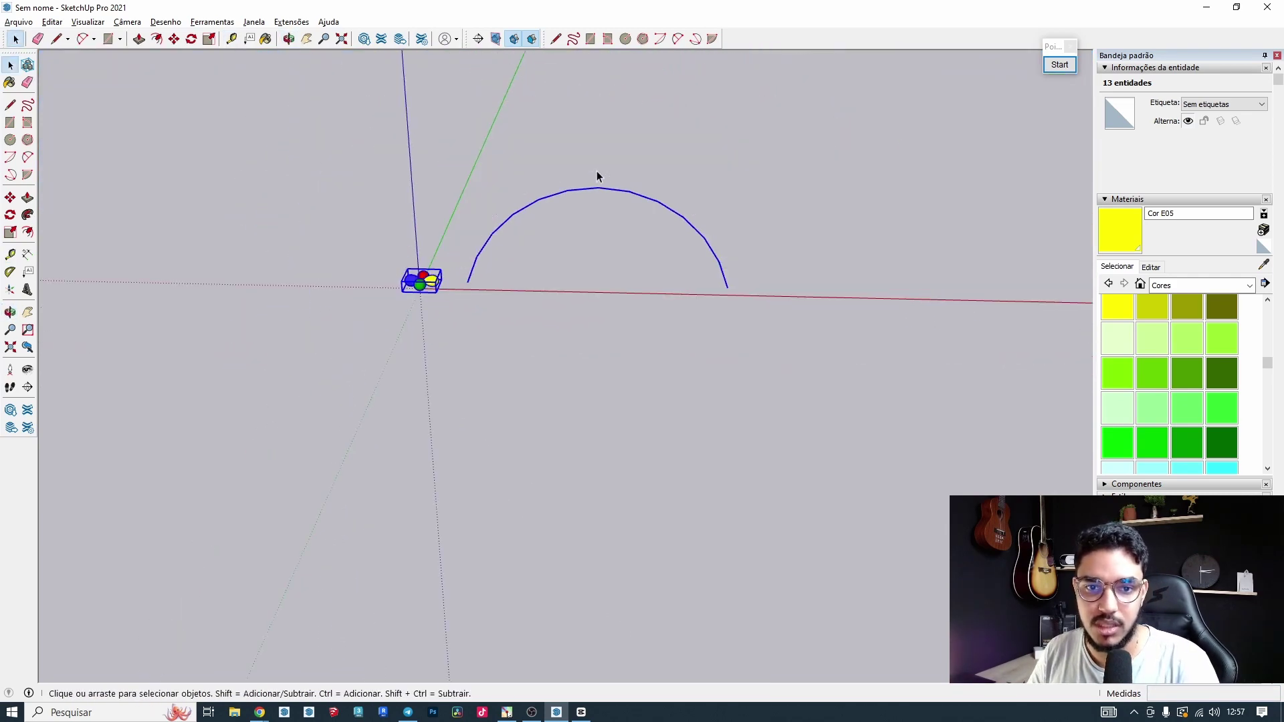
String the balloon cluster along the arc with Component Stringer, without reversing edges and with scaling set to None.
{"action": "left_click", "coordinate": [292, 21]}
{"action": "mouse_move", "coordinate": [339, 118]}
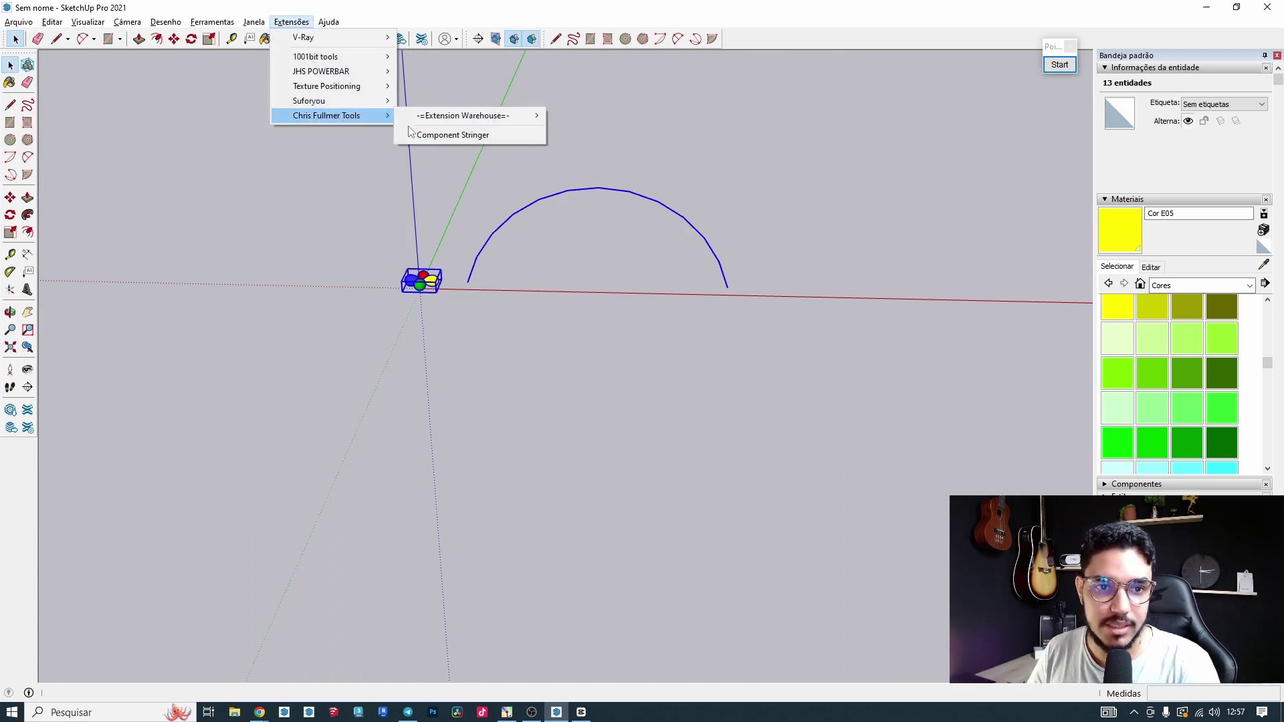
{"action": "left_click", "coordinate": [504, 137]}
{"action": "left_click", "coordinate": [668, 386]}
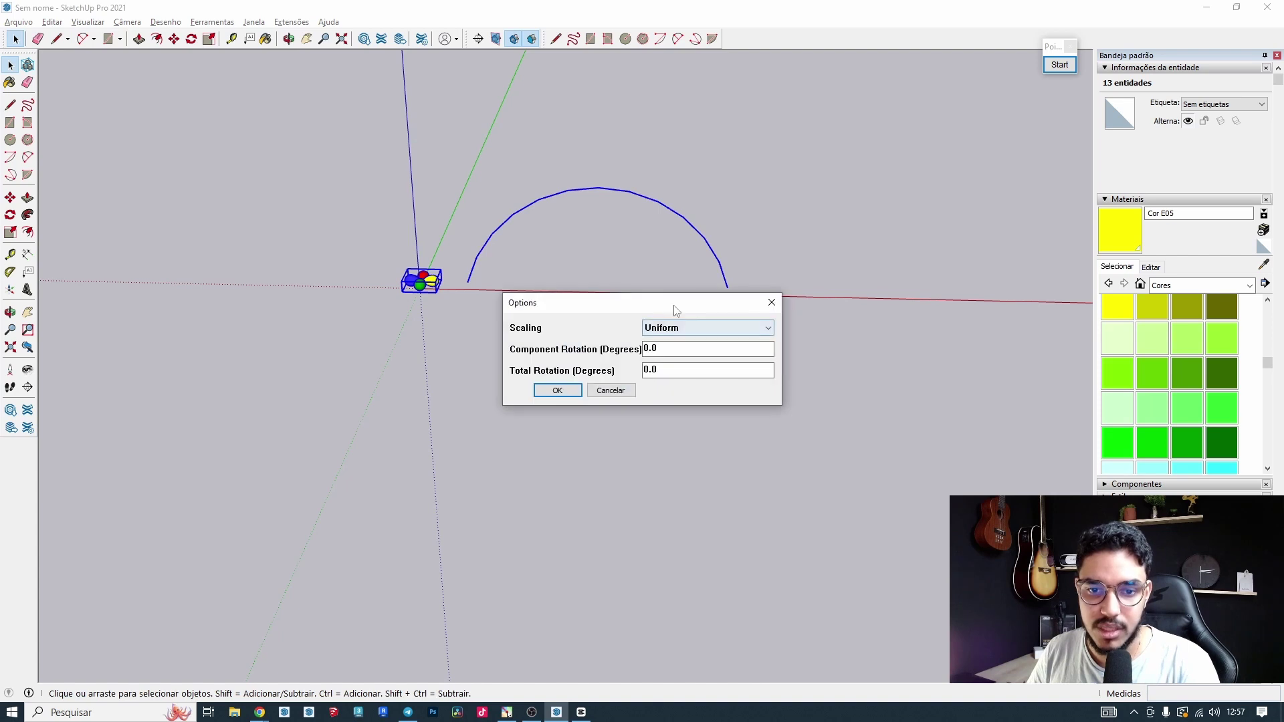
{"action": "left_click", "coordinate": [670, 151]}
{"action": "left_click", "coordinate": [672, 189]}
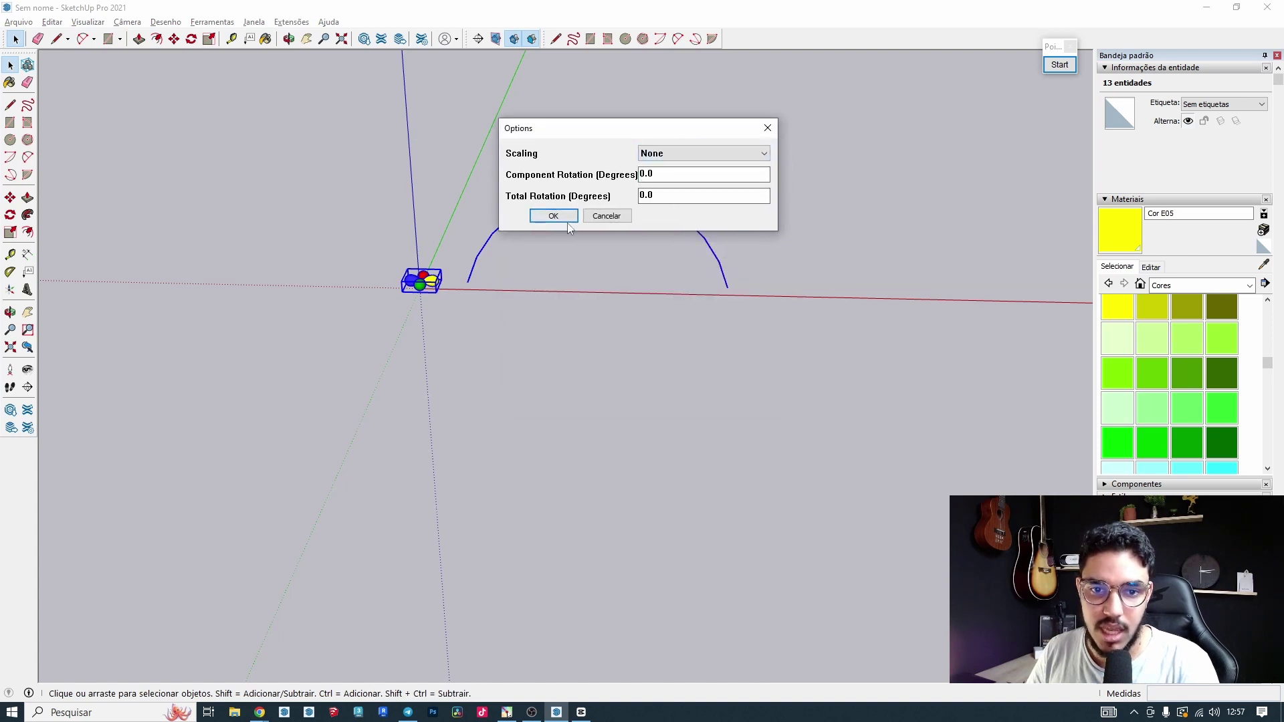
{"action": "left_click", "coordinate": [565, 214]}
Examine the spacing of the unscaled balloon clusters along the arc and undo the stringing.
{"action": "scroll", "coordinate": [526, 175], "scroll_direction": "up", "scroll_amount": 1}
{"action": "middle_click_drag", "start_coordinate": [526, 175], "coordinate": [546, 150]}
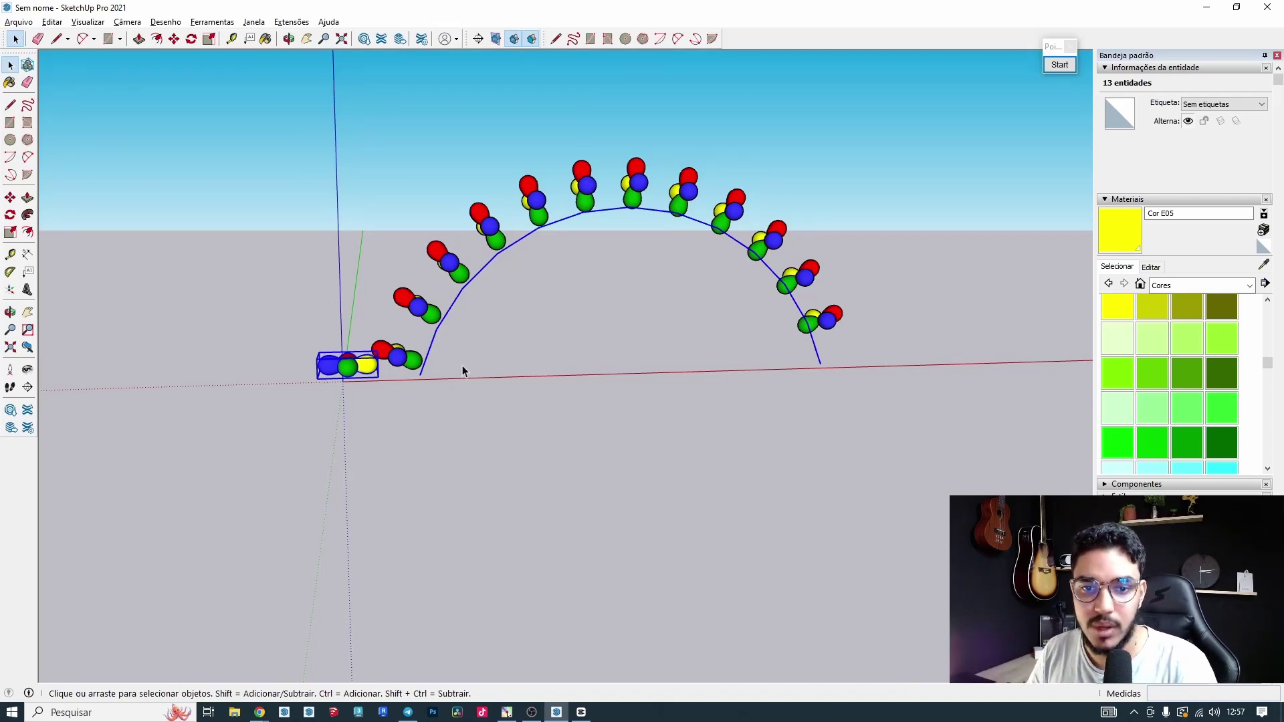
{"action": "middle_click_drag", "start_coordinate": [511, 153], "coordinate": [518, 224]}
{"action": "key", "text": "ctrl+z"}
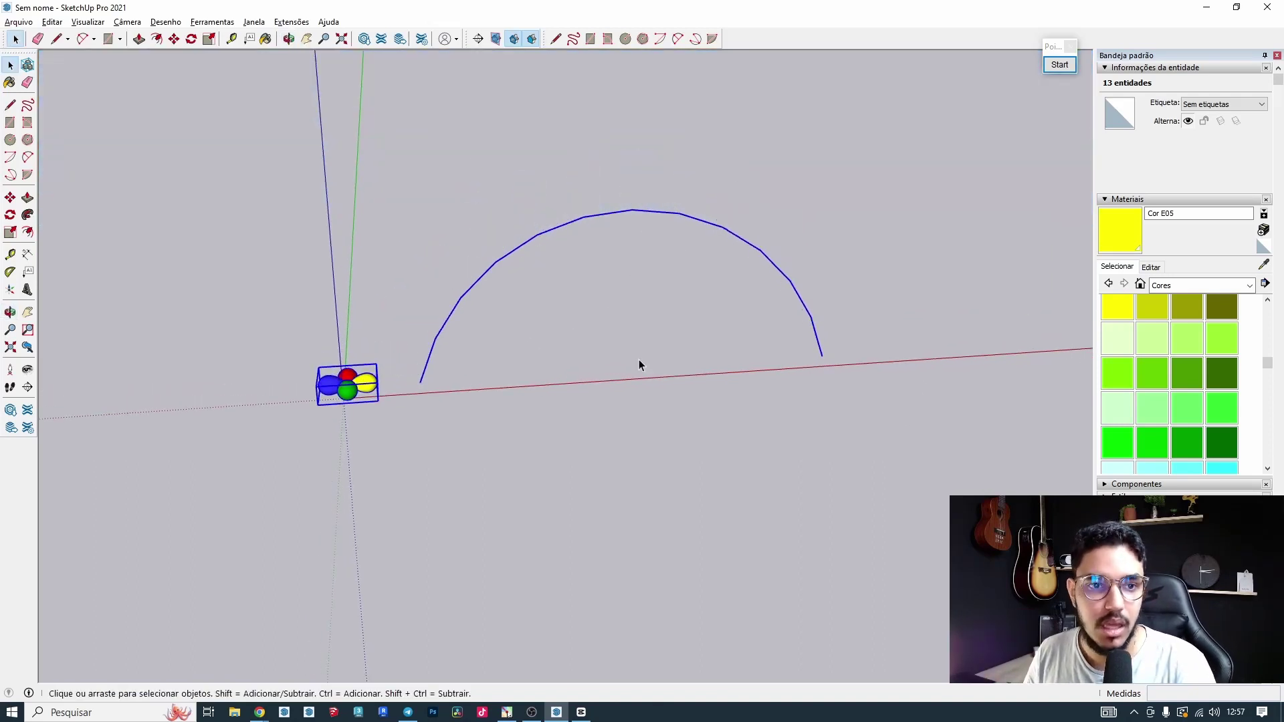
String the balloon cluster along the arc with Component Stringer, without reversing edges and with Stretch scaling.
{"action": "left_click", "coordinate": [292, 21]}
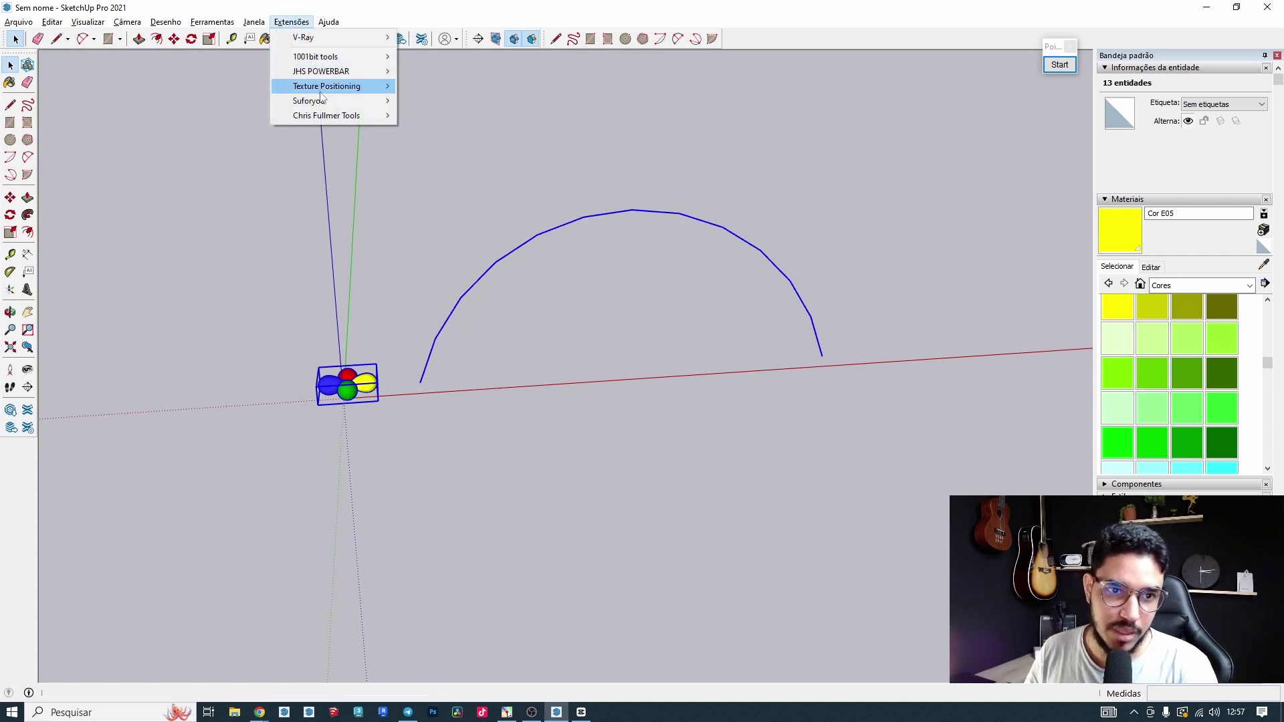
{"action": "mouse_move", "coordinate": [334, 115]}
{"action": "left_click", "coordinate": [462, 138]}
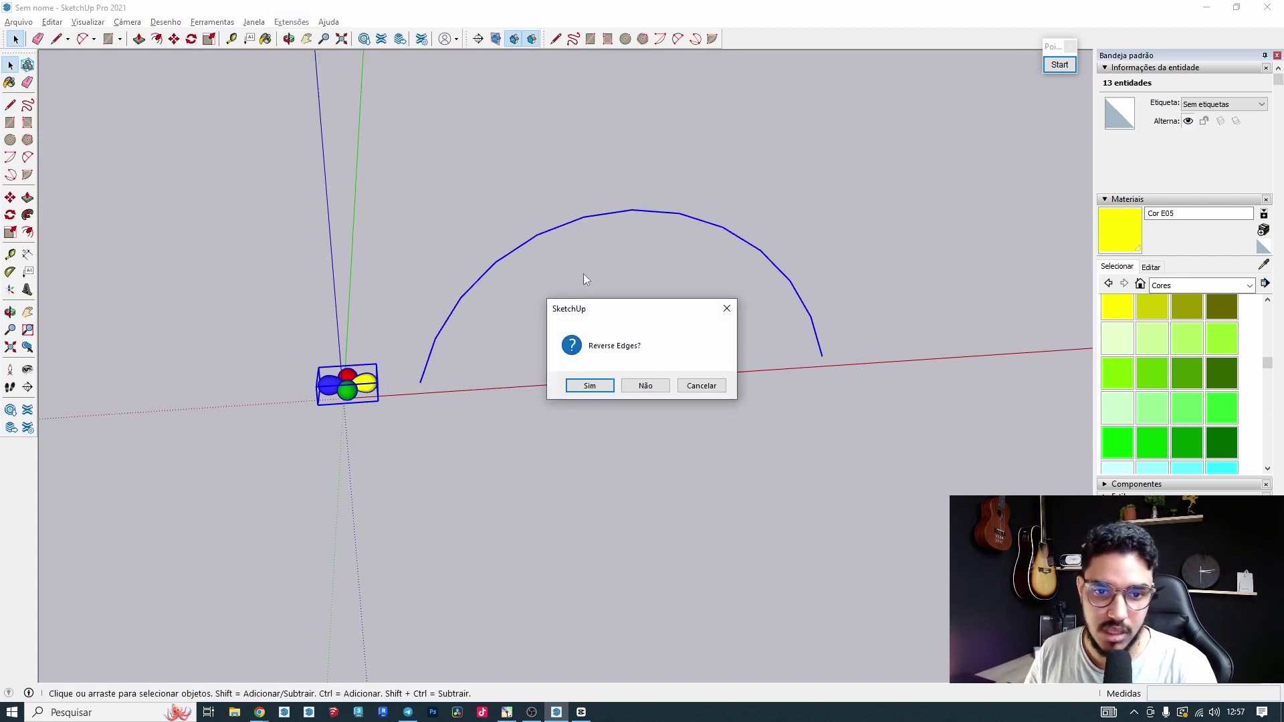
{"action": "left_click", "coordinate": [647, 381]}
{"action": "left_click", "coordinate": [675, 327]}
{"action": "left_click", "coordinate": [668, 353]}
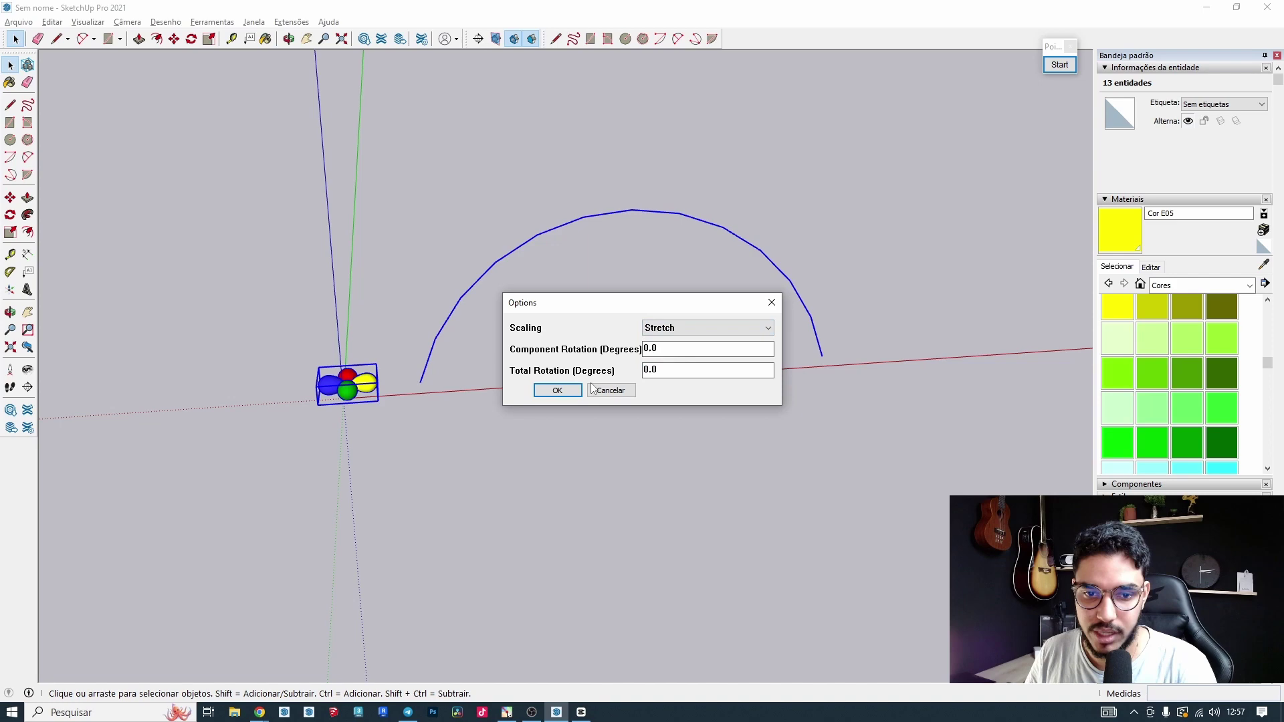
{"action": "left_click", "coordinate": [557, 391]}
Examine the shape of the stretched balloons along the arc and undo the Stretch stringing.
{"action": "middle_click_drag", "start_coordinate": [573, 367], "coordinate": [468, 323]}
{"action": "scroll", "coordinate": [411, 371], "scroll_direction": "up", "scroll_amount": 2}
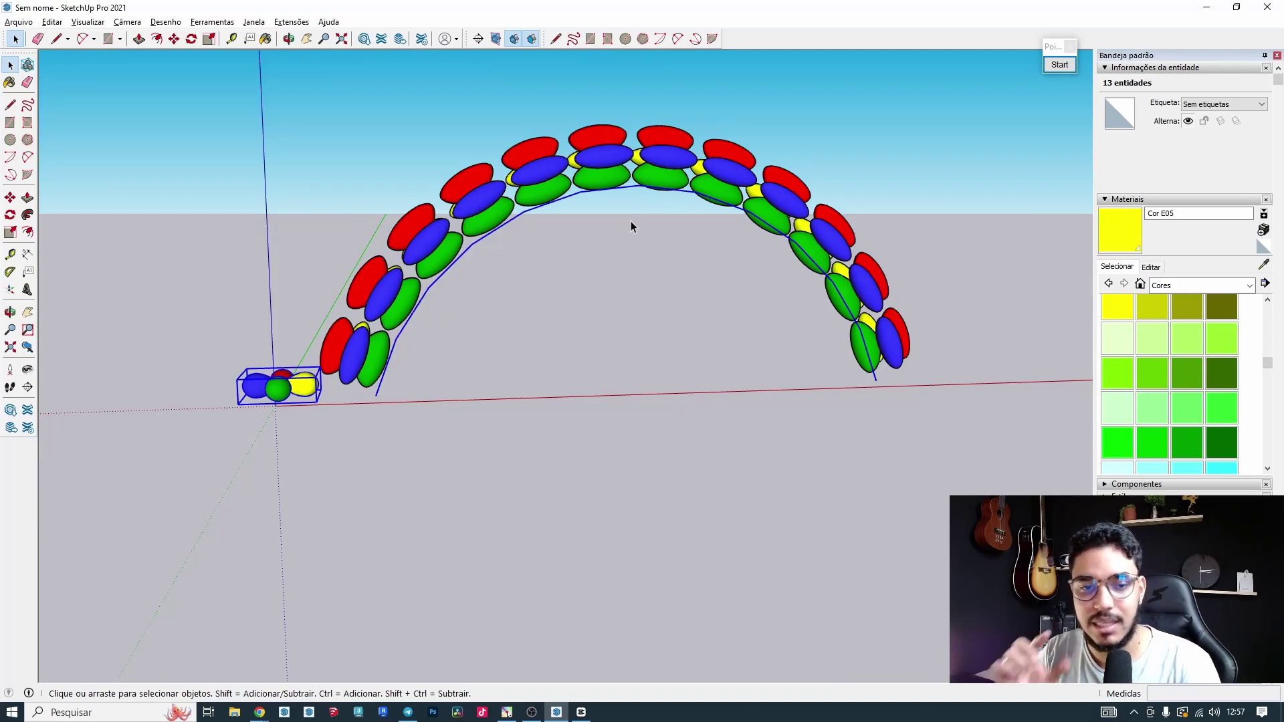
{"action": "middle_click_drag", "start_coordinate": [632, 221], "coordinate": [581, 367]}
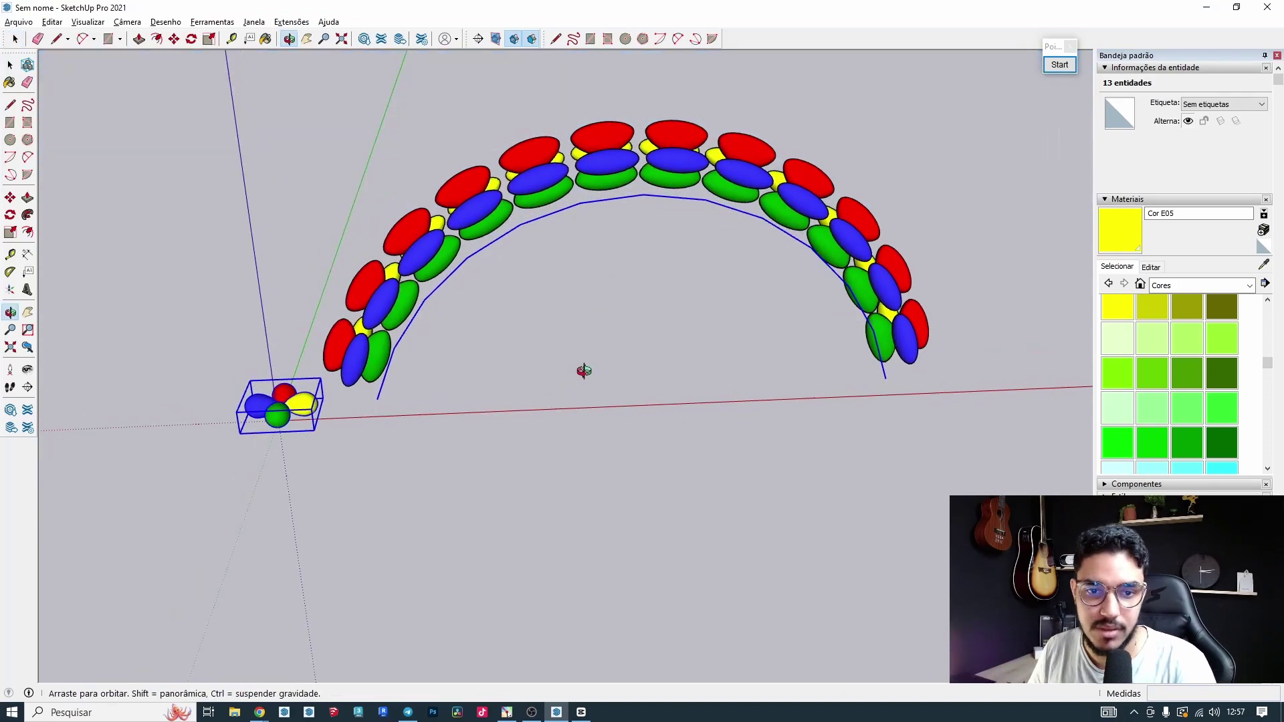
{"action": "key", "text": "ctrl+z"}
Try stringing the balloon cluster along the arc without reversing edges, with Uniform scaling and 5° component rotation, and undo it.
{"action": "left_click_drag", "start_coordinate": [593, 205], "coordinate": [592, 204]}
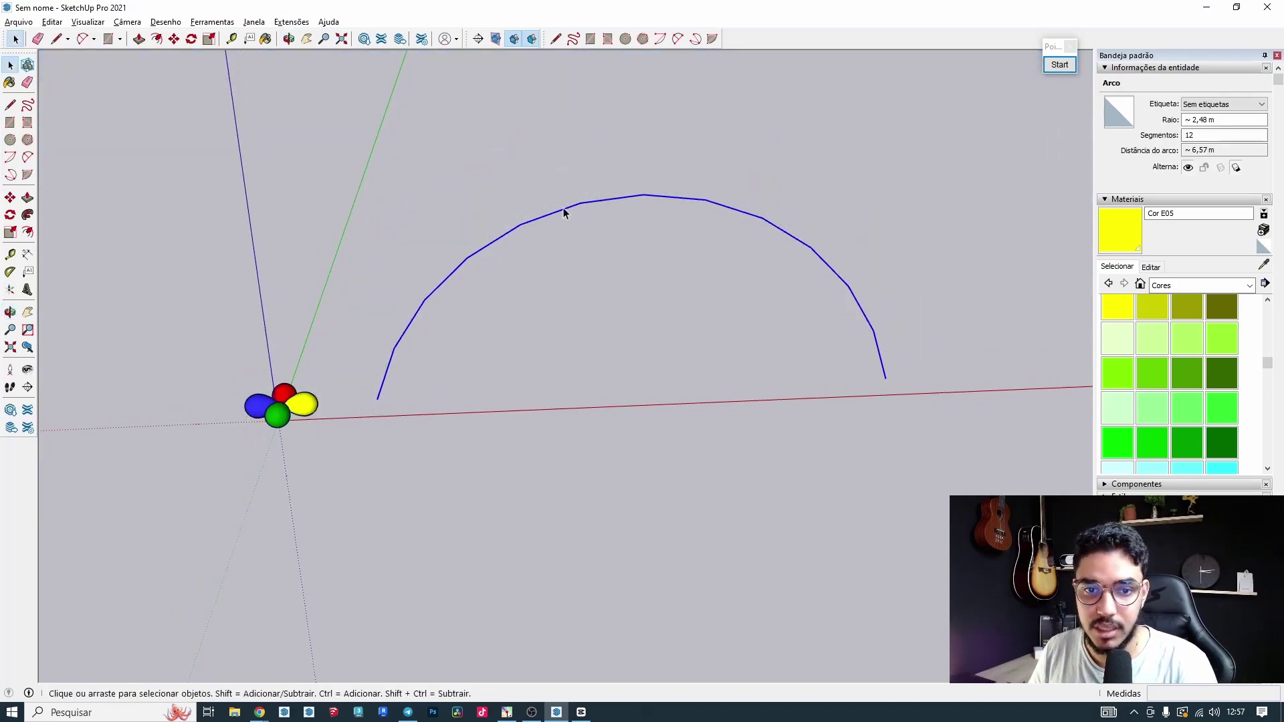
{"action": "left_click_drag", "start_coordinate": [251, 316], "coordinate": [252, 315]}
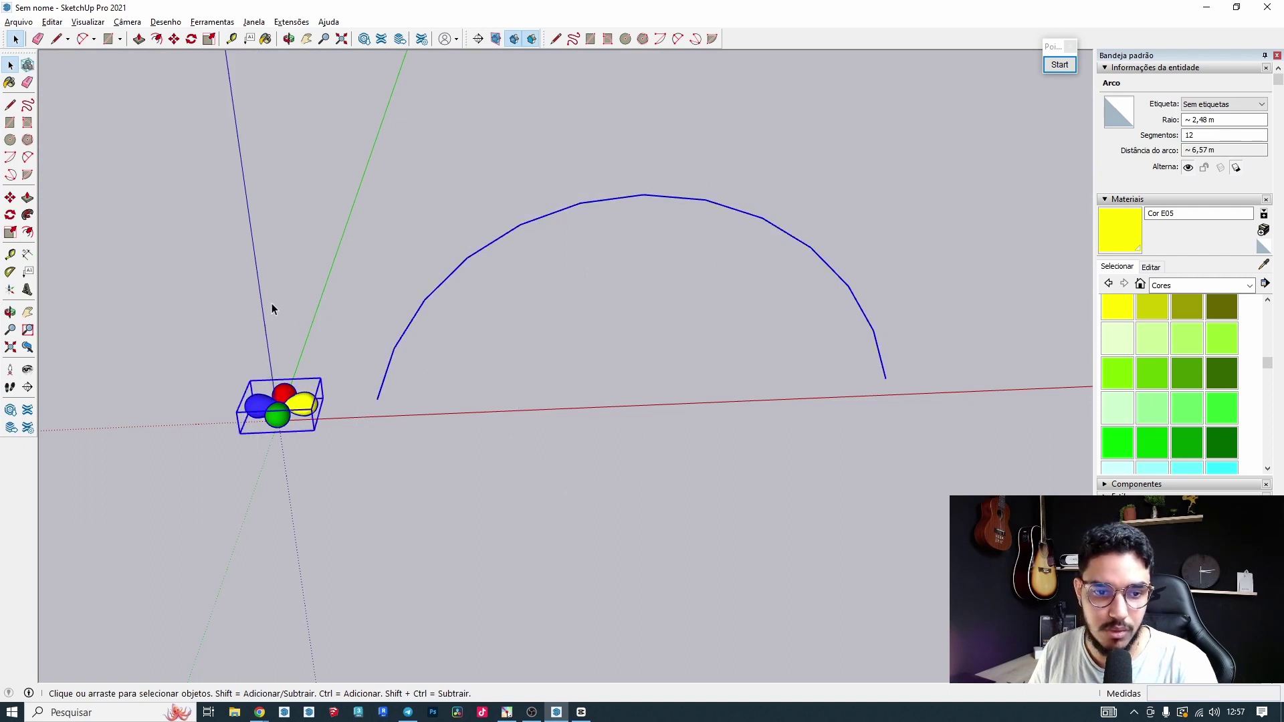
{"action": "left_click", "coordinate": [291, 22]}
{"action": "mouse_move", "coordinate": [337, 116]}
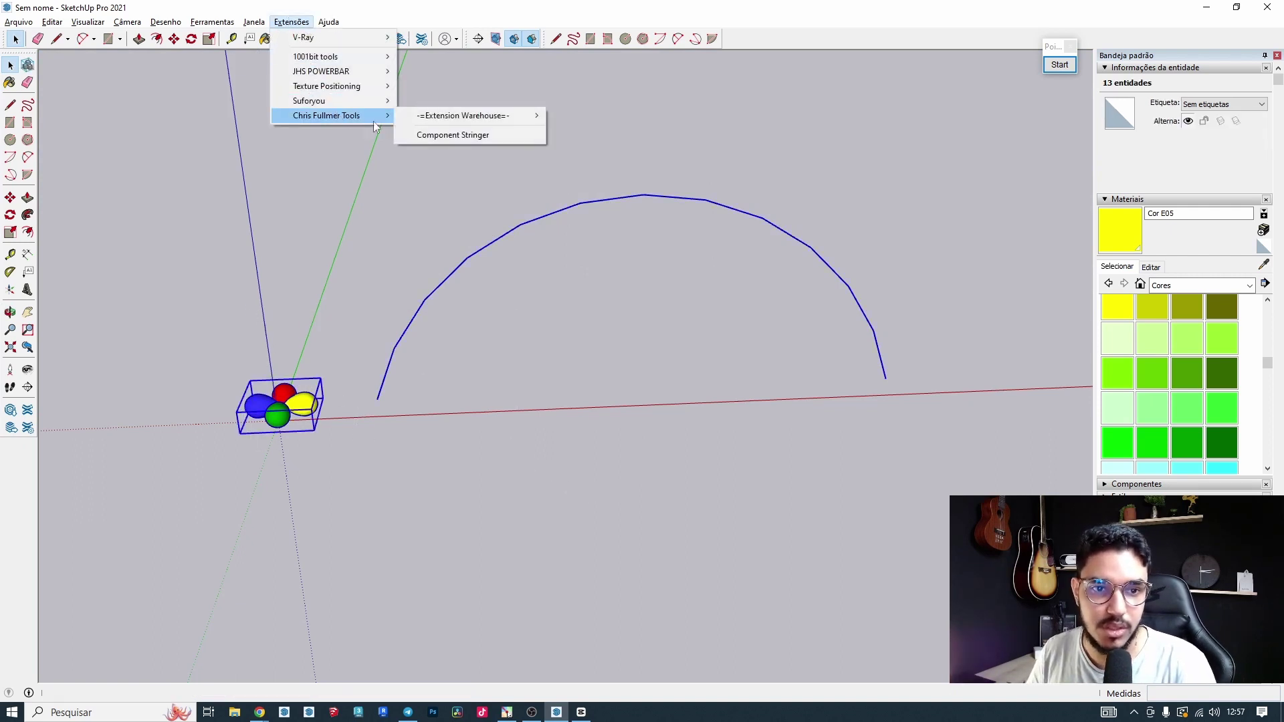
{"action": "left_click", "coordinate": [417, 137]}
{"action": "left_click", "coordinate": [645, 385]}
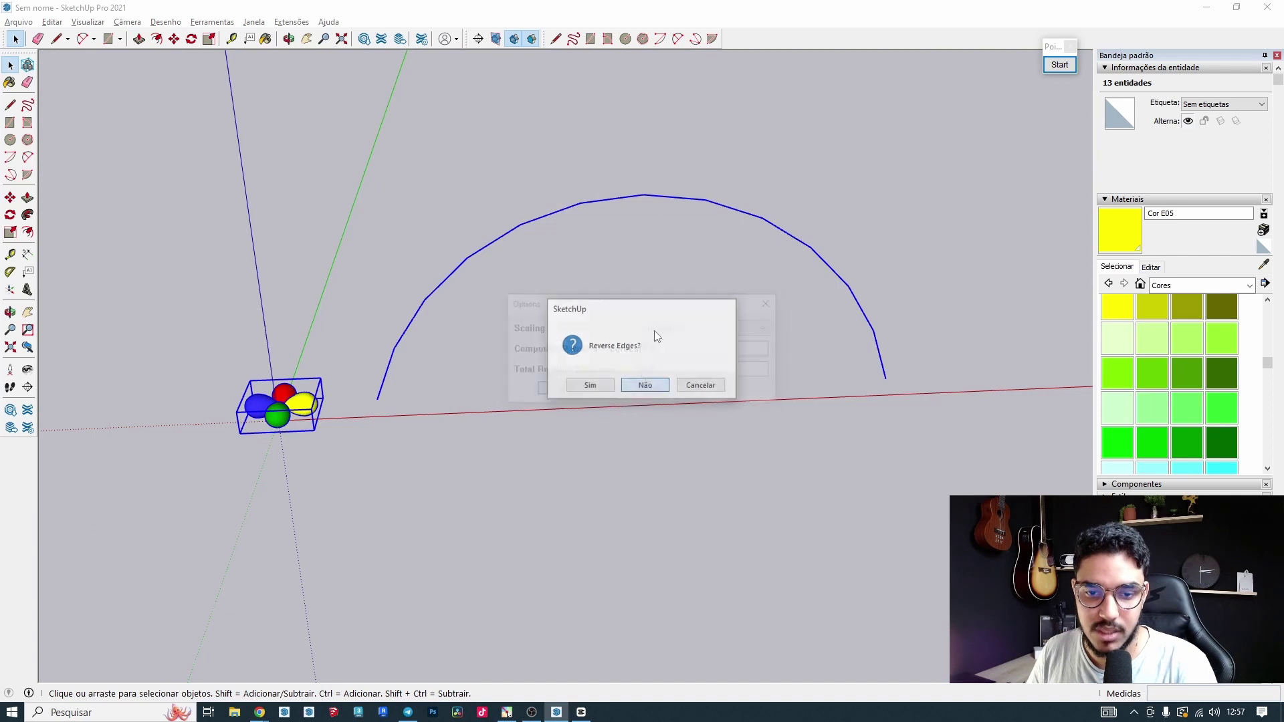
{"action": "left_click_drag", "start_coordinate": [642, 302], "coordinate": [645, 105]}
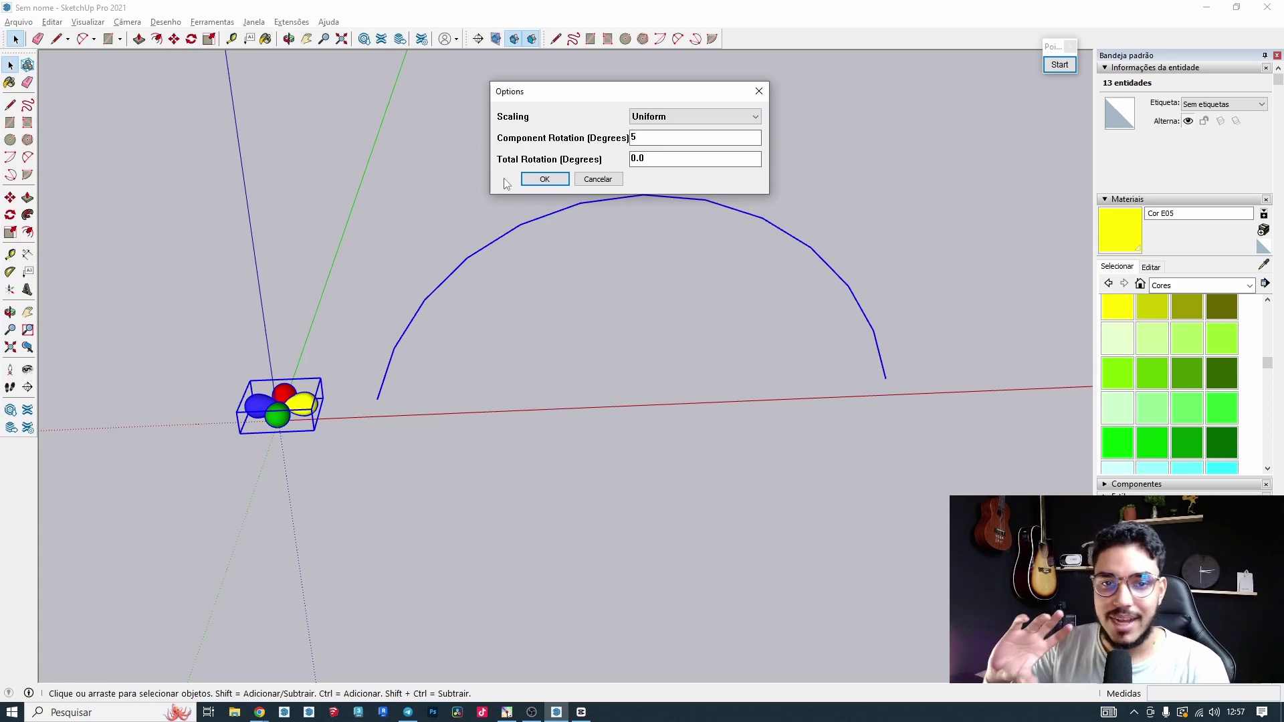
{"action": "left_click", "coordinate": [543, 180]}
{"action": "middle_click_drag", "start_coordinate": [599, 346], "coordinate": [462, 409]}
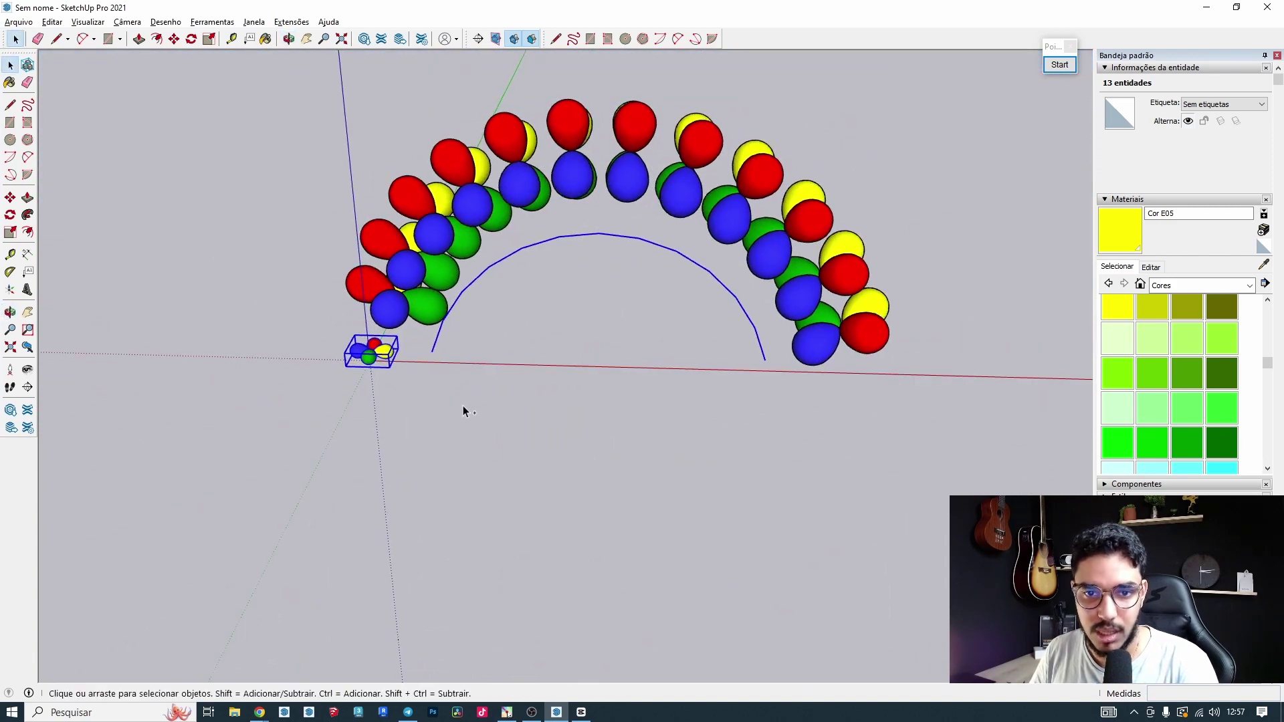
{"action": "key", "text": "ctrl+z"}
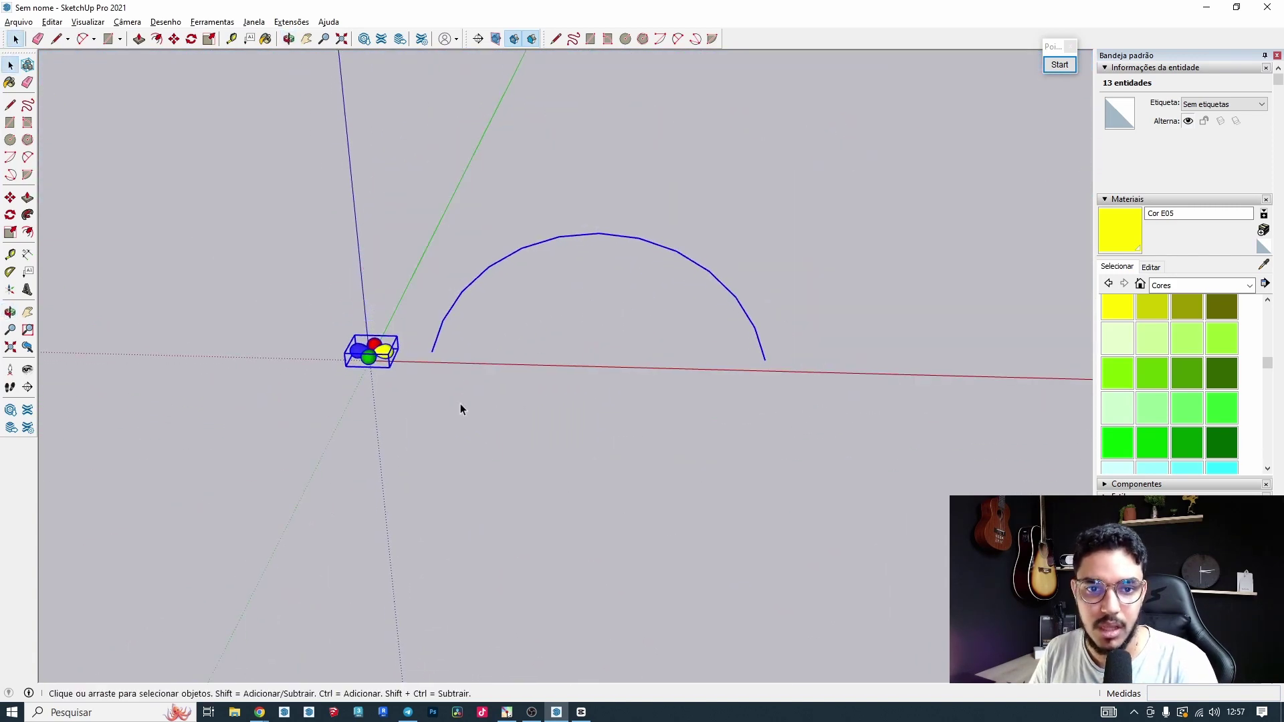
String the balloon cluster along the arc without reversing edges, using Uniform scaling, 0.0 component rotation and 180° total rotation.
{"action": "left_click", "coordinate": [291, 21]}
{"action": "mouse_move", "coordinate": [338, 117]}
{"action": "left_click", "coordinate": [461, 134]}
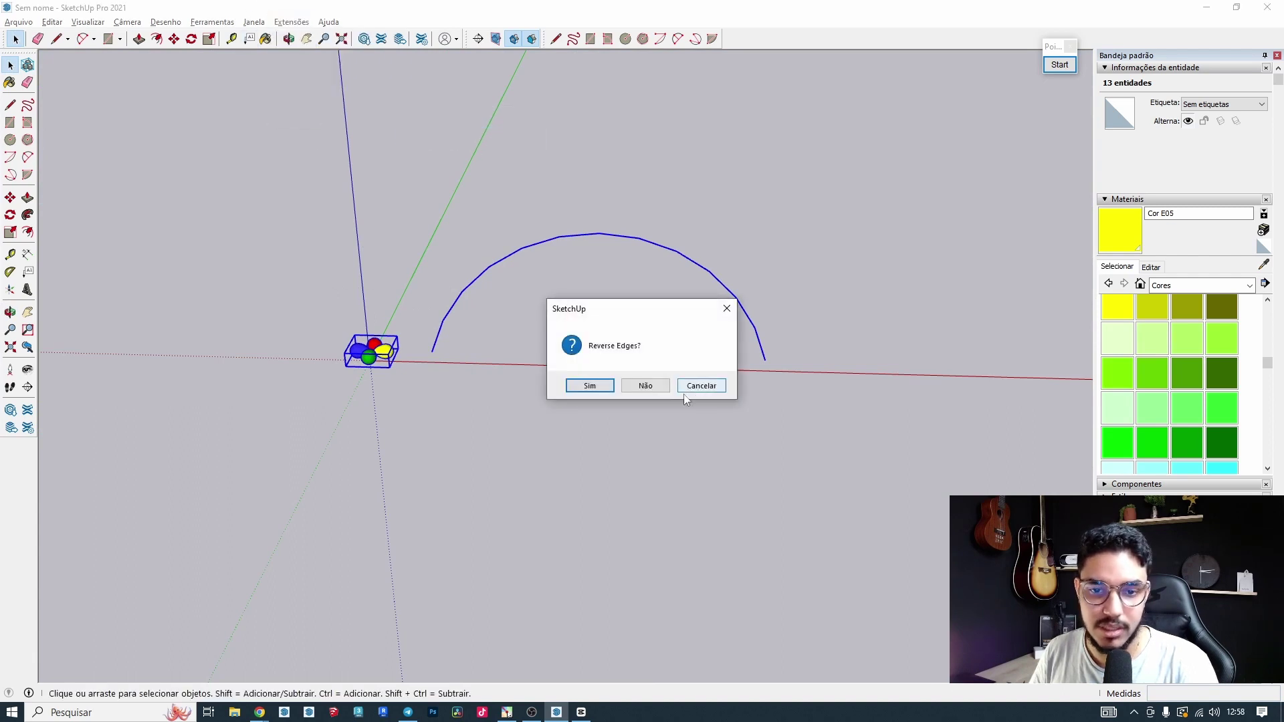
{"action": "left_click", "coordinate": [644, 387]}
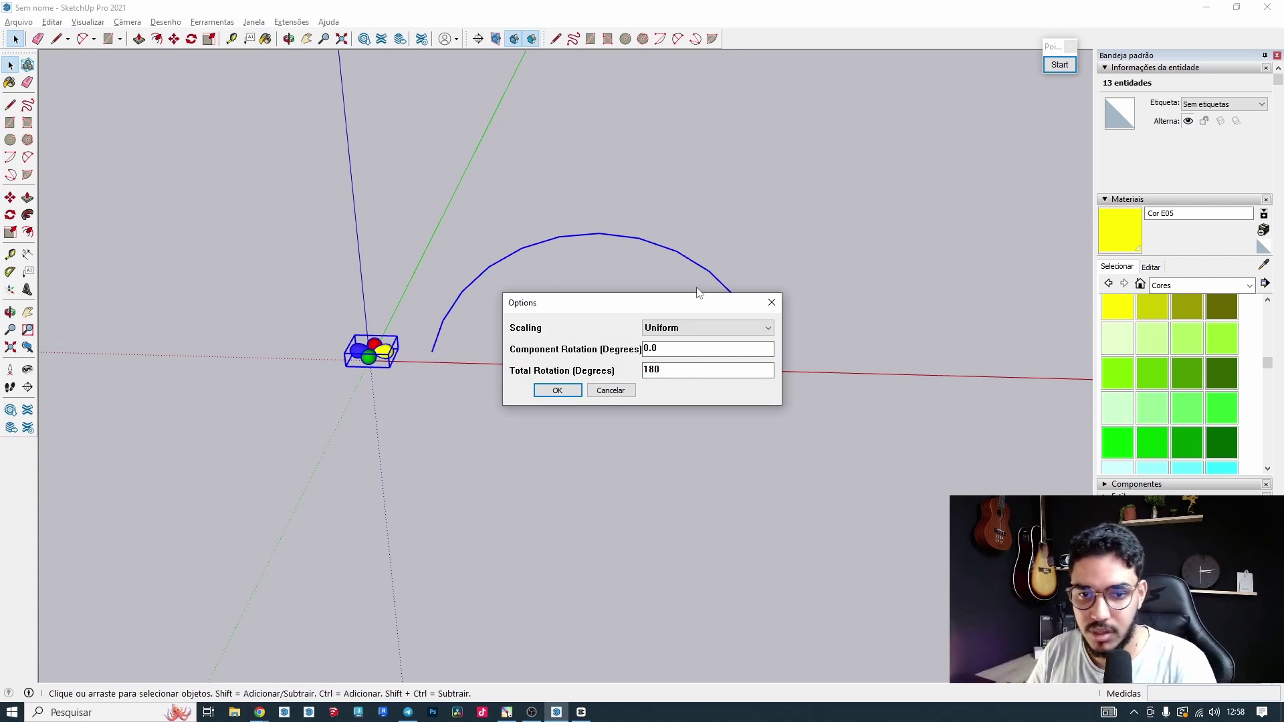
{"action": "left_click_drag", "start_coordinate": [697, 294], "coordinate": [646, 448]}
{"action": "left_click_drag", "start_coordinate": [559, 441], "coordinate": [560, 316]}
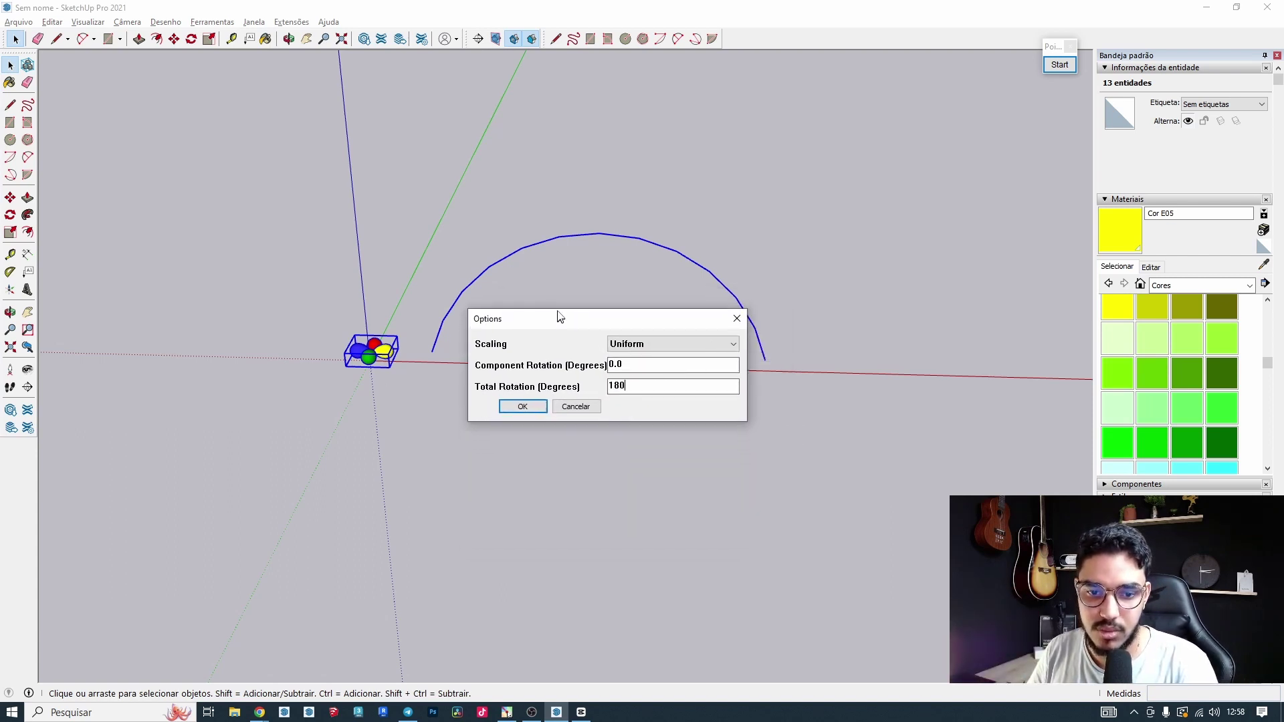
{"action": "left_click", "coordinate": [524, 403]}
Examine the arch's 180° twist from the side, end and front, and undo the stringing.
{"action": "key", "text": "o"}
{"action": "left_click_drag", "start_coordinate": [368, 323], "coordinate": [776, 339]}
{"action": "key", "text": "space"}
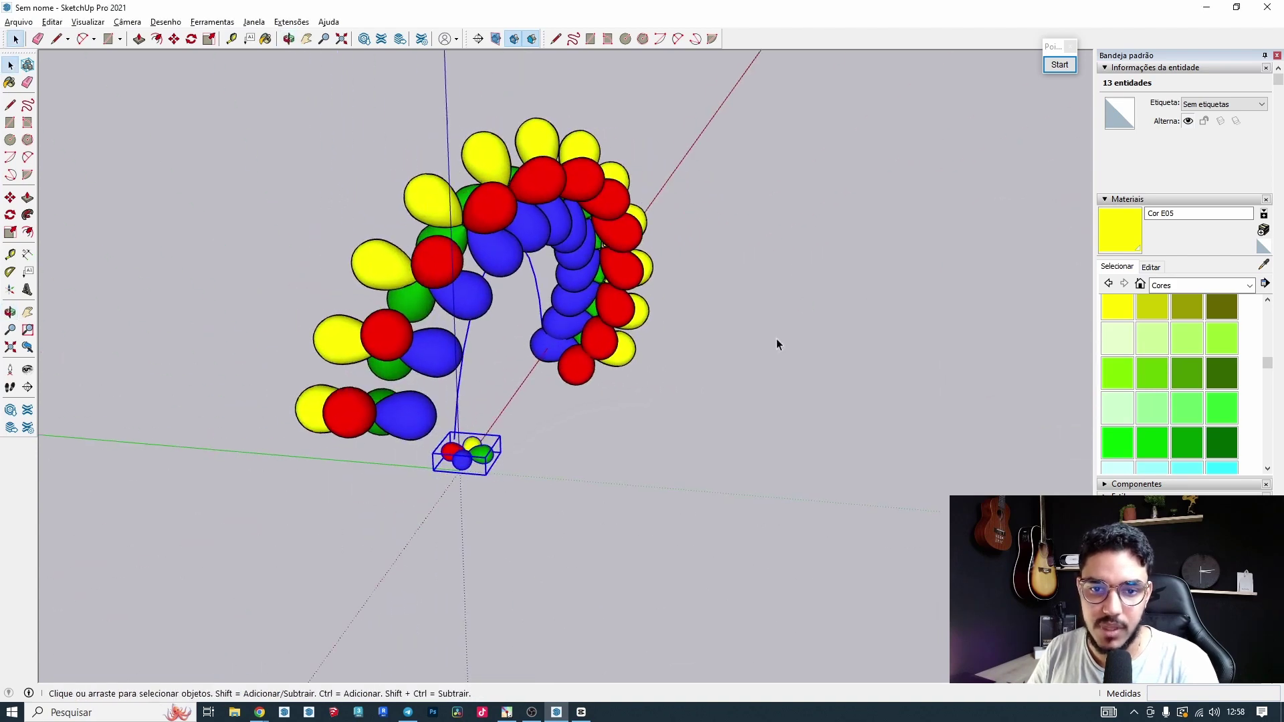
{"action": "middle_click_drag", "start_coordinate": [577, 282], "coordinate": [628, 408]}
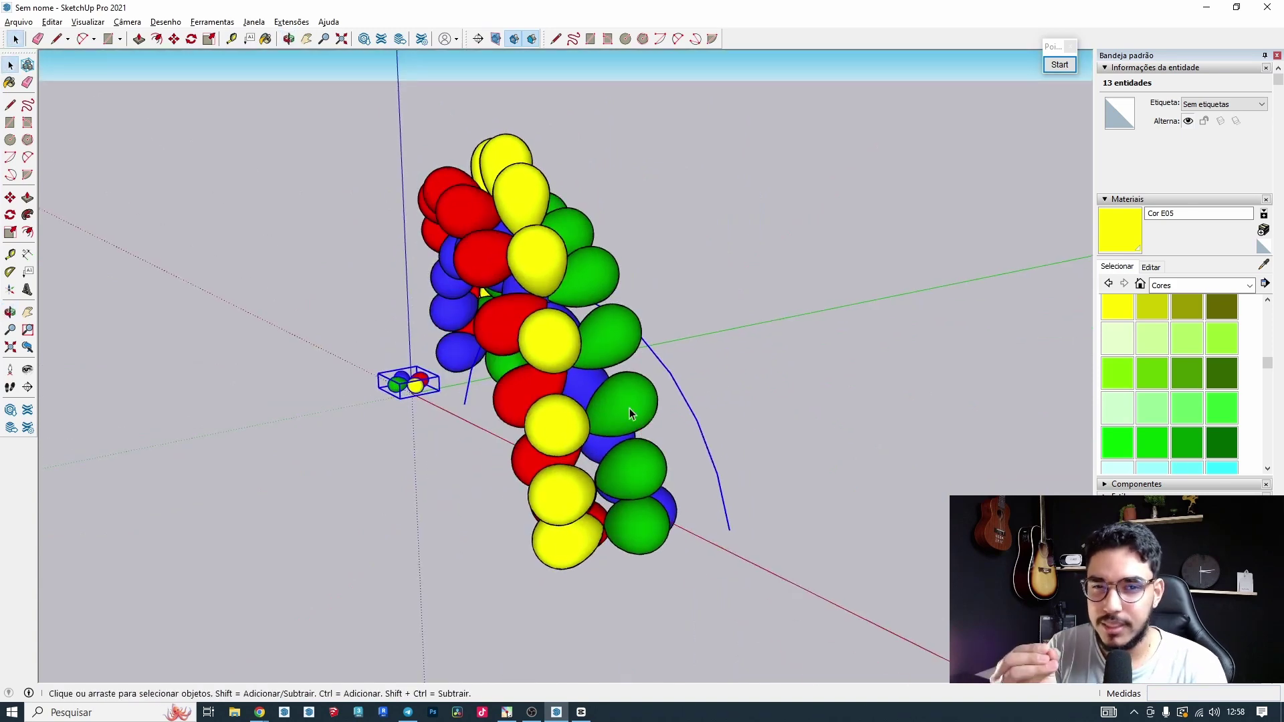
{"action": "middle_click_drag", "start_coordinate": [629, 408], "coordinate": [487, 474]}
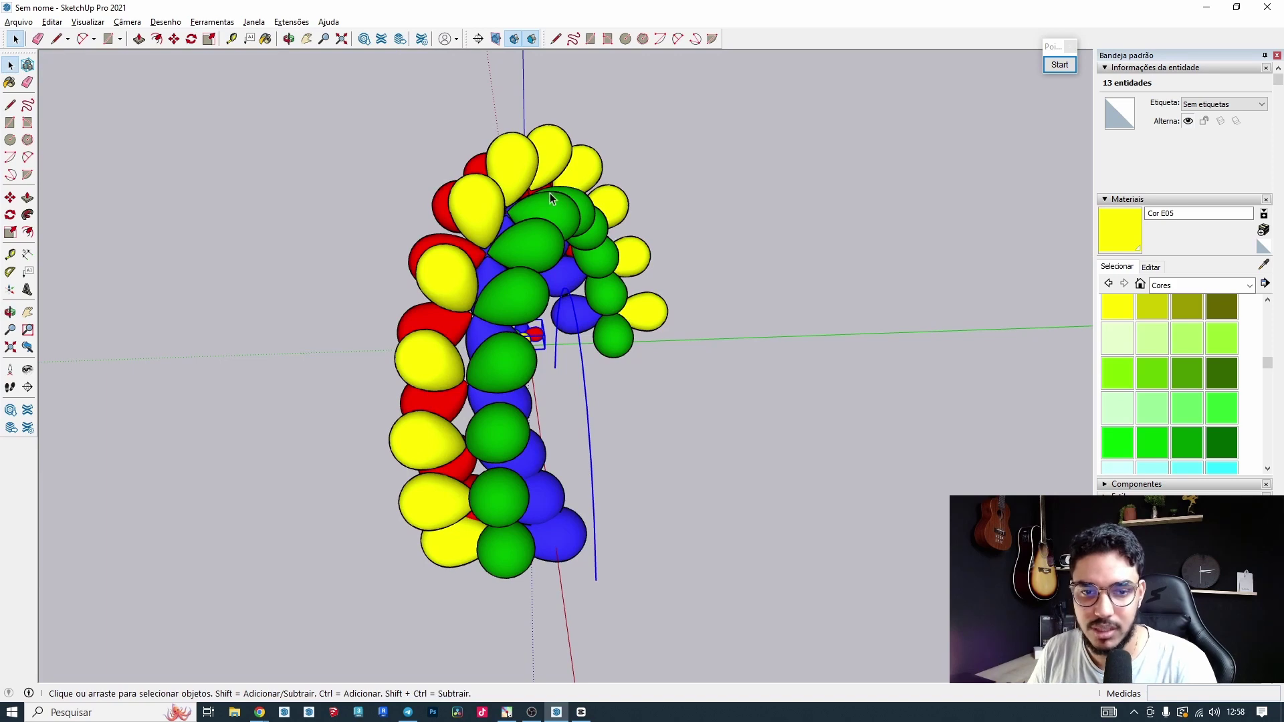
{"action": "middle_click_drag", "start_coordinate": [609, 553], "coordinate": [535, 588]}
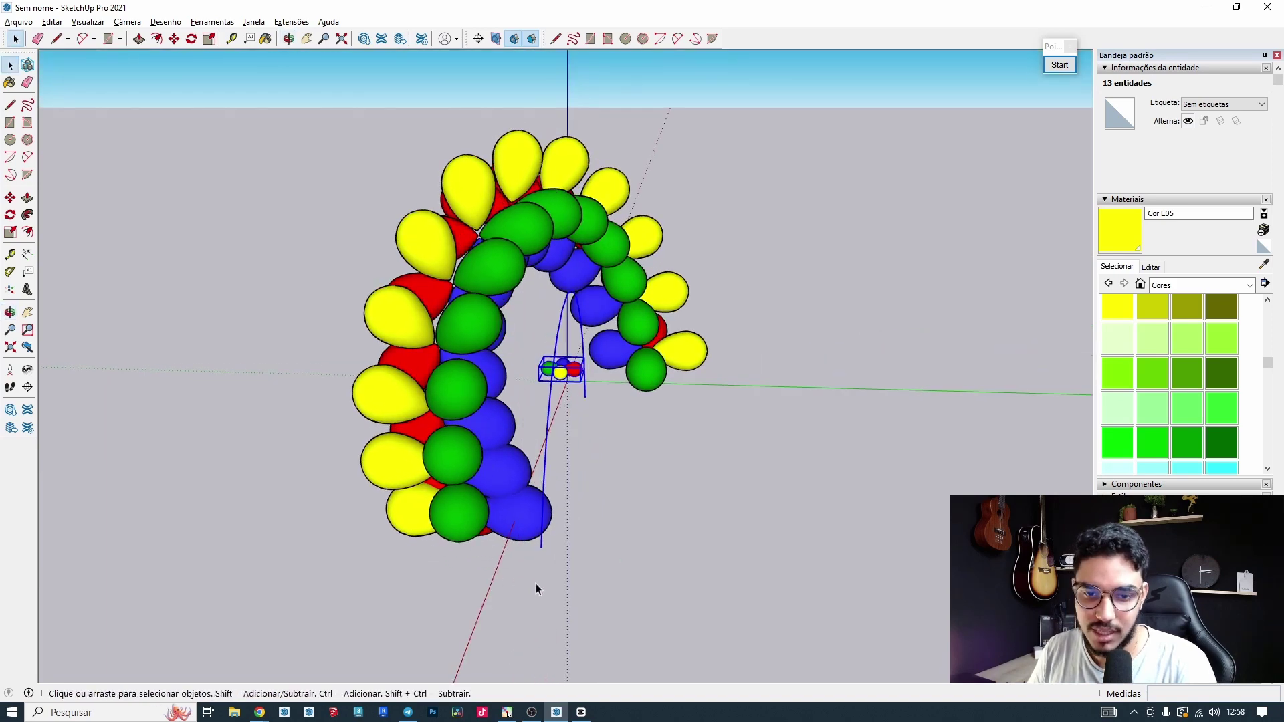
{"action": "middle_click_drag", "start_coordinate": [708, 535], "coordinate": [703, 363]}
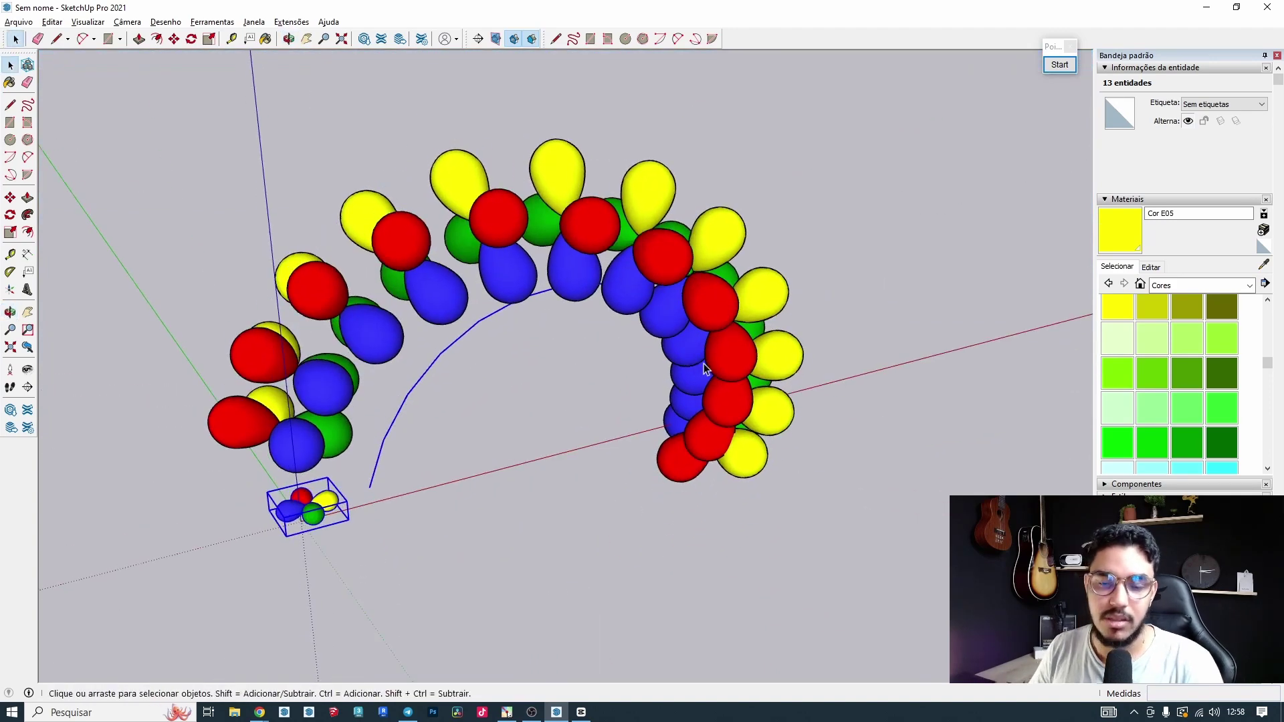
{"action": "scroll", "coordinate": [680, 370], "scroll_direction": "down", "scroll_amount": 3}
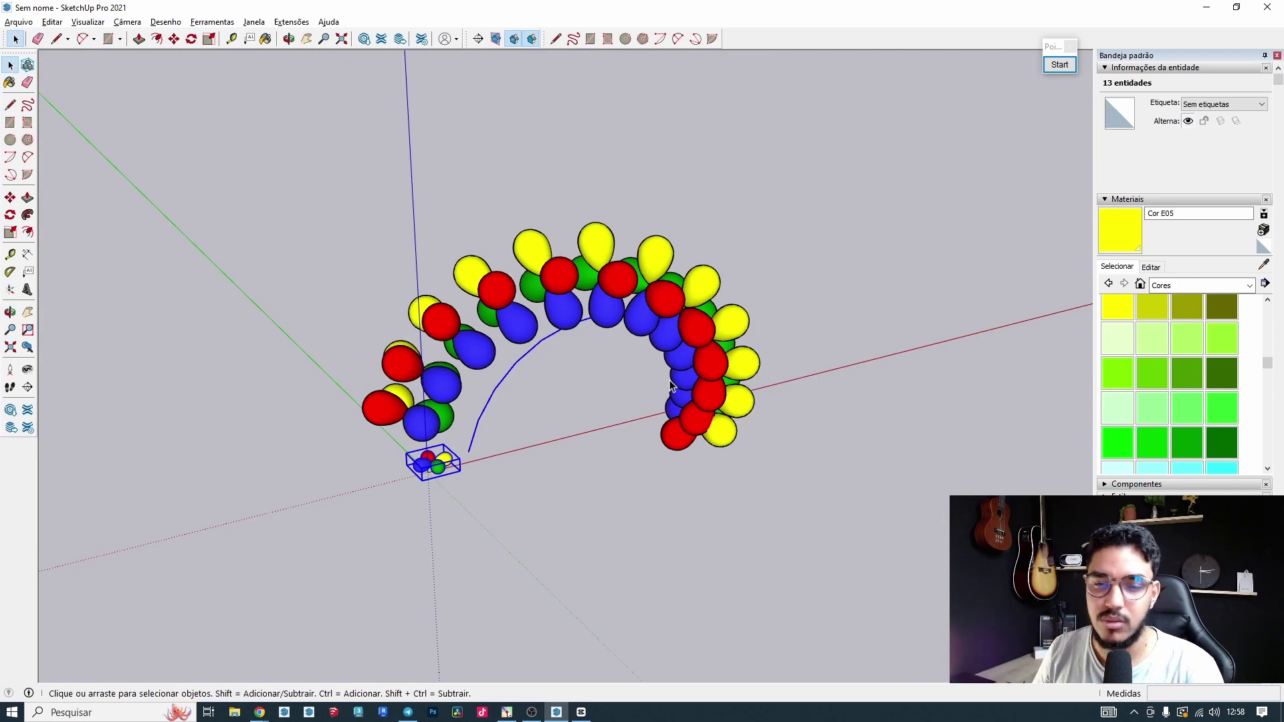
{"action": "middle_click_drag", "start_coordinate": [559, 364], "coordinate": [314, 361]}
{"action": "middle_click_drag", "start_coordinate": [868, 660], "coordinate": [541, 268]}
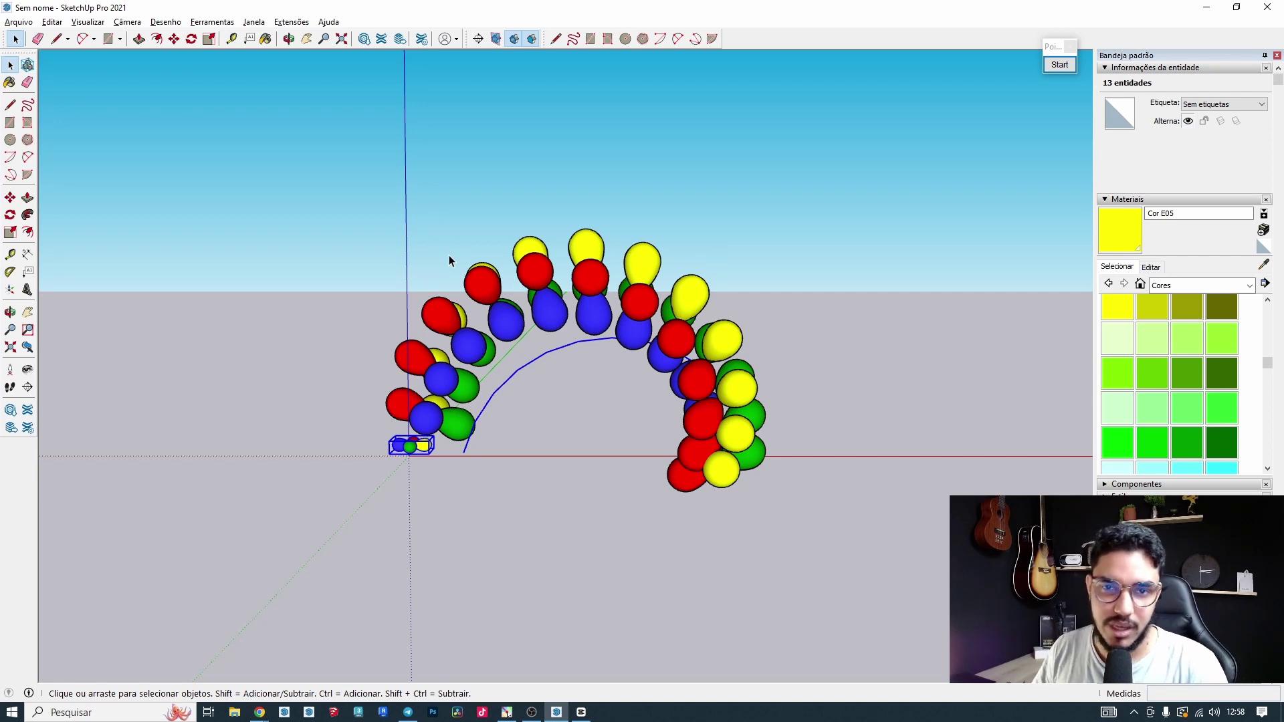
{"action": "key", "text": "ctrl+z"}
Select the arc and set its number of segments to 30.
{"action": "middle_click_drag", "start_coordinate": [692, 451], "coordinate": [672, 456]}
{"action": "left_click_drag", "start_coordinate": [672, 455], "coordinate": [563, 298]}
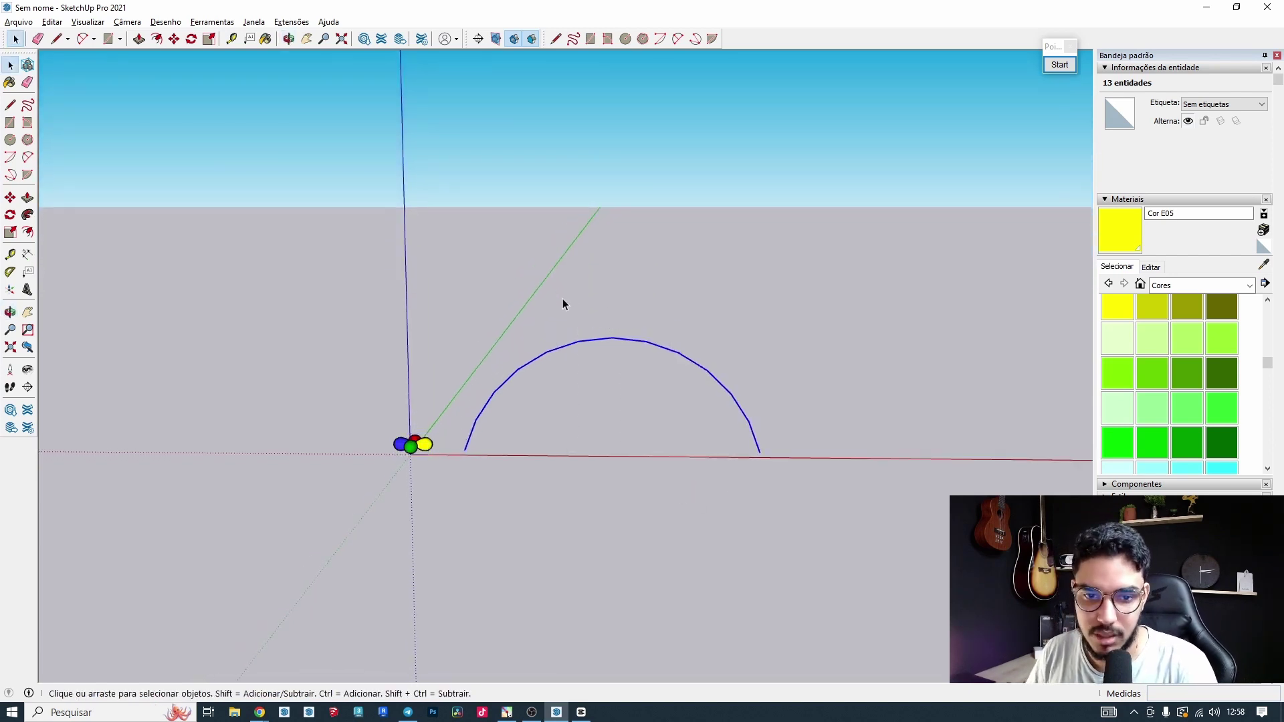
{"action": "left_click", "coordinate": [1189, 135]}
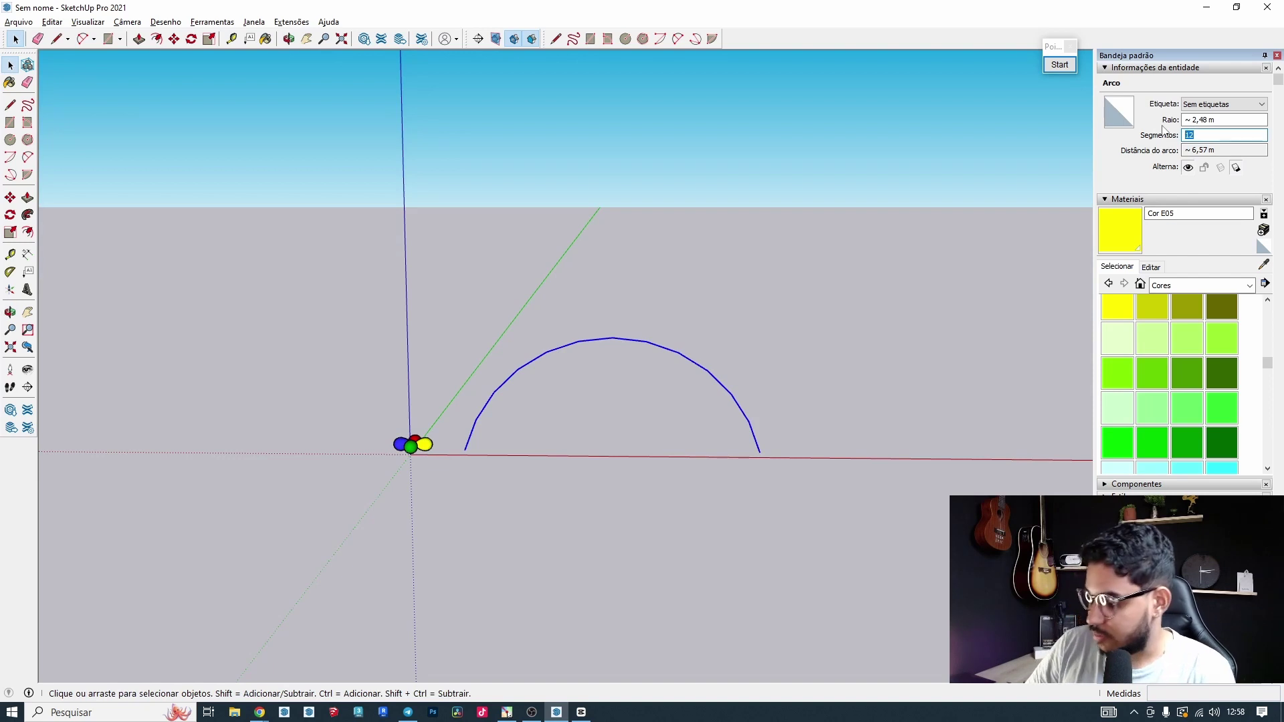
{"action": "type", "text": "30"}
{"action": "key", "text": "Return"}
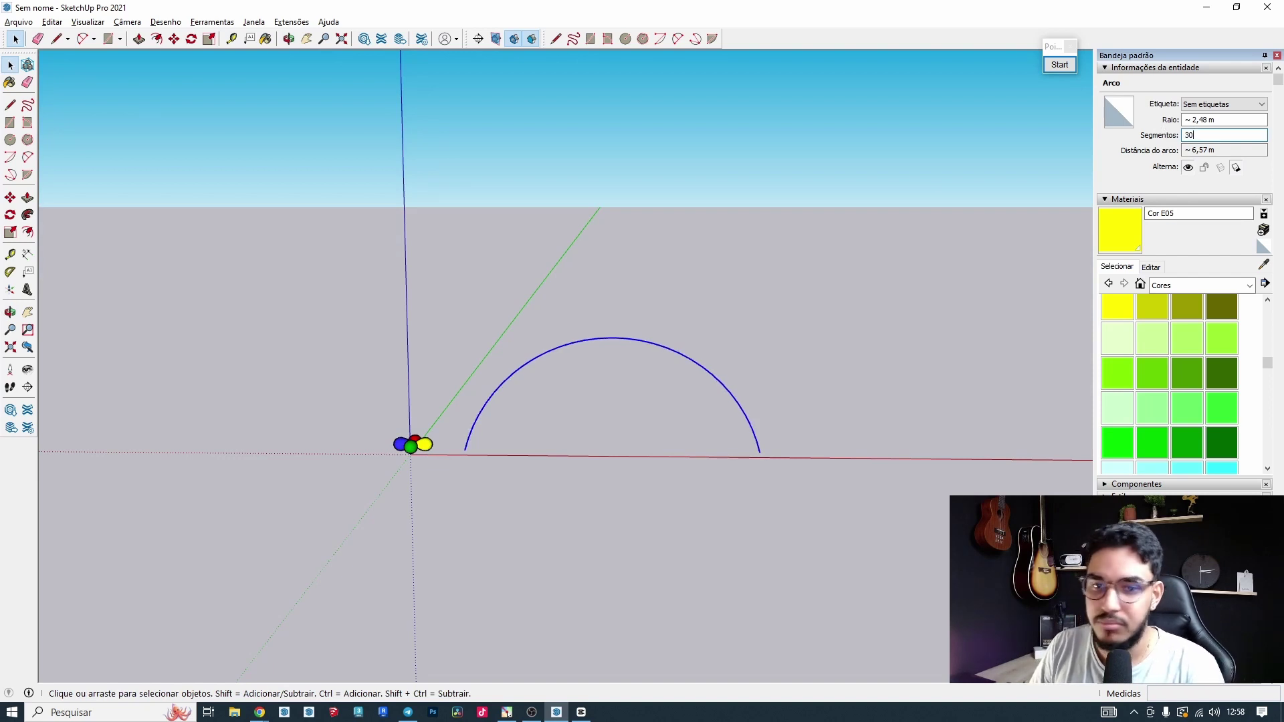
String the balloon cluster along the 30-segment arc without reversing edges, using Uniform scaling and 180° total rotation.
{"action": "left_click_drag", "start_coordinate": [400, 390], "coordinate": [400, 392]}
{"action": "scroll", "coordinate": [468, 428], "scroll_direction": "up", "scroll_amount": 2}
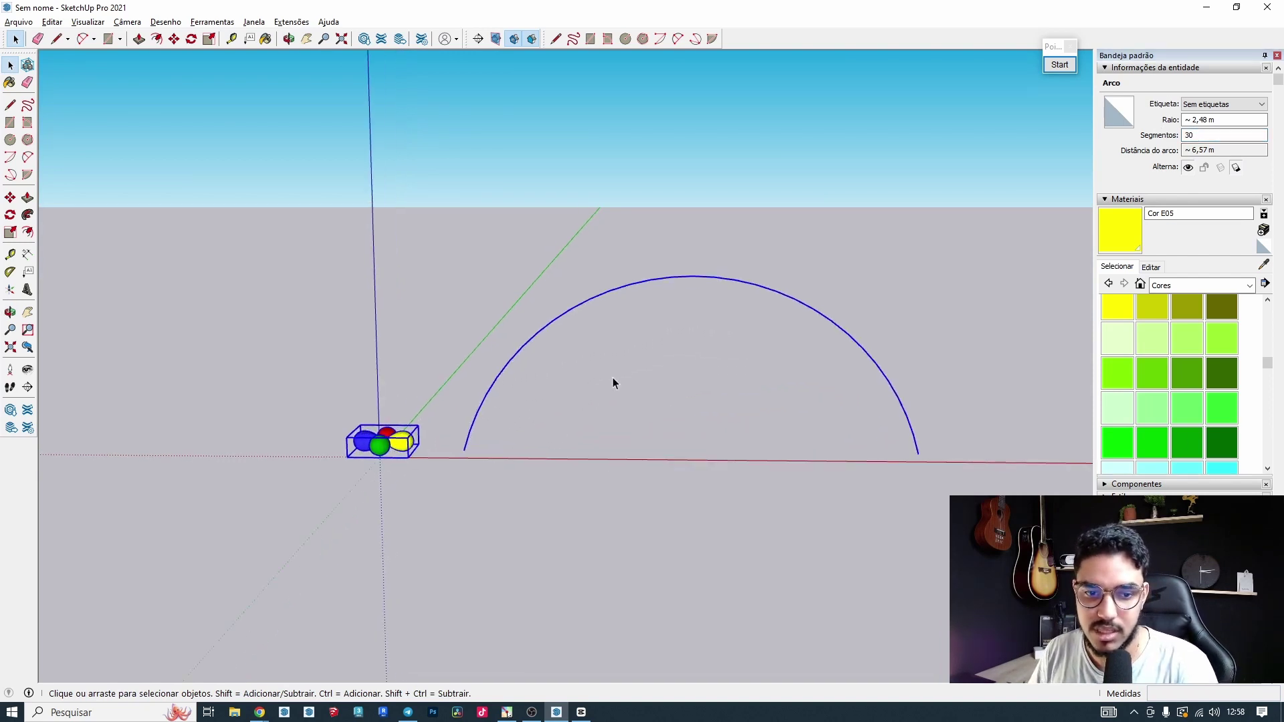
{"action": "left_click", "coordinate": [279, 23]}
{"action": "mouse_move", "coordinate": [334, 115]}
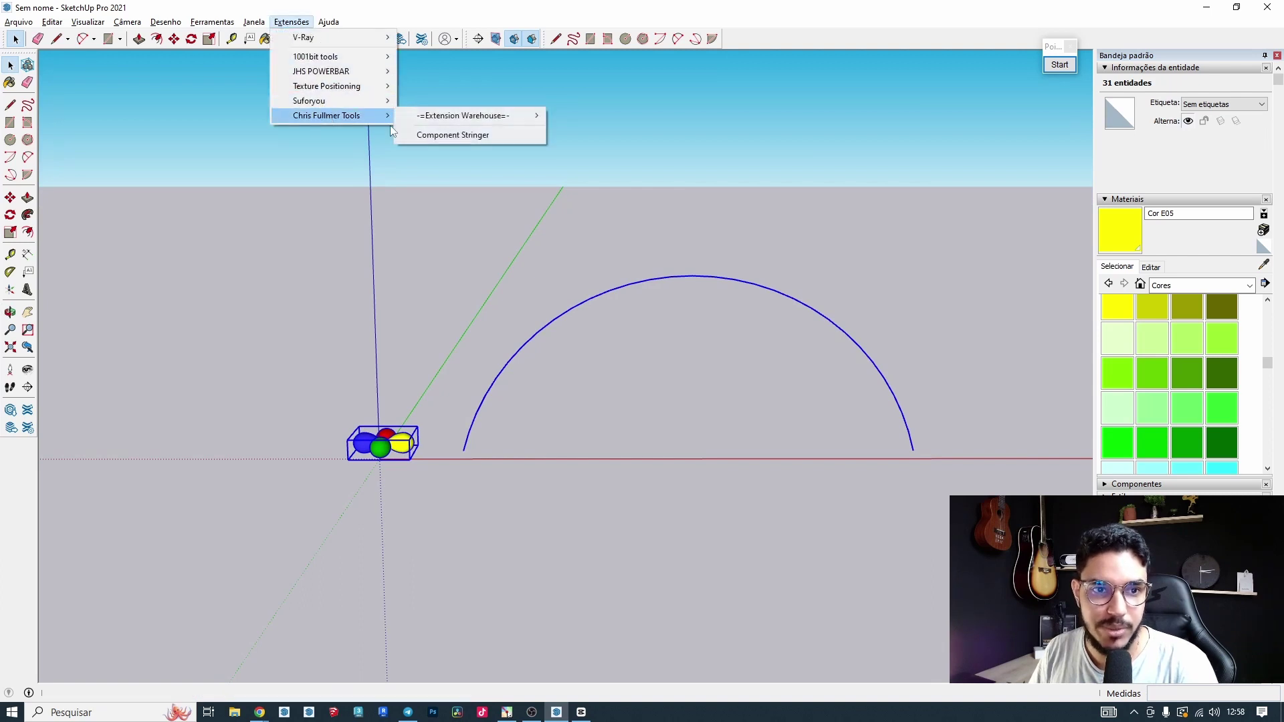
{"action": "left_click", "coordinate": [467, 136]}
{"action": "left_click", "coordinate": [644, 385]}
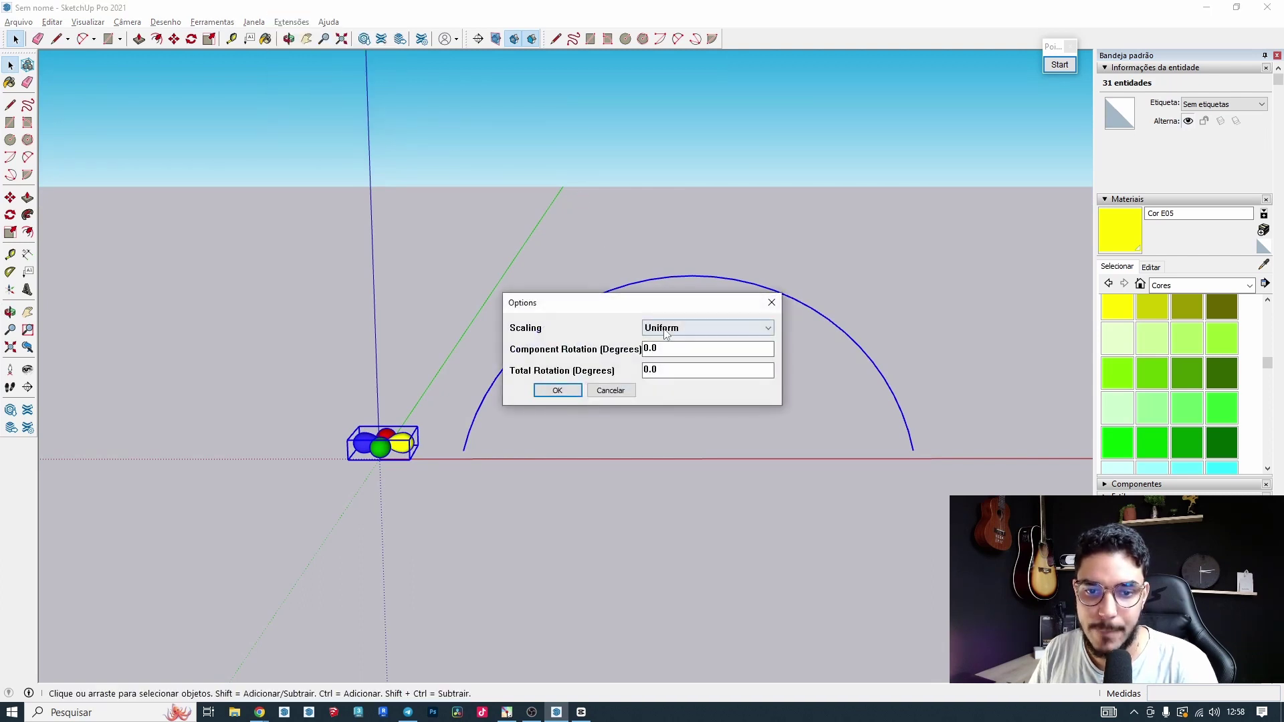
{"action": "left_click_drag", "start_coordinate": [665, 302], "coordinate": [665, 115]}
{"action": "left_click_drag", "start_coordinate": [669, 177], "coordinate": [547, 175]}
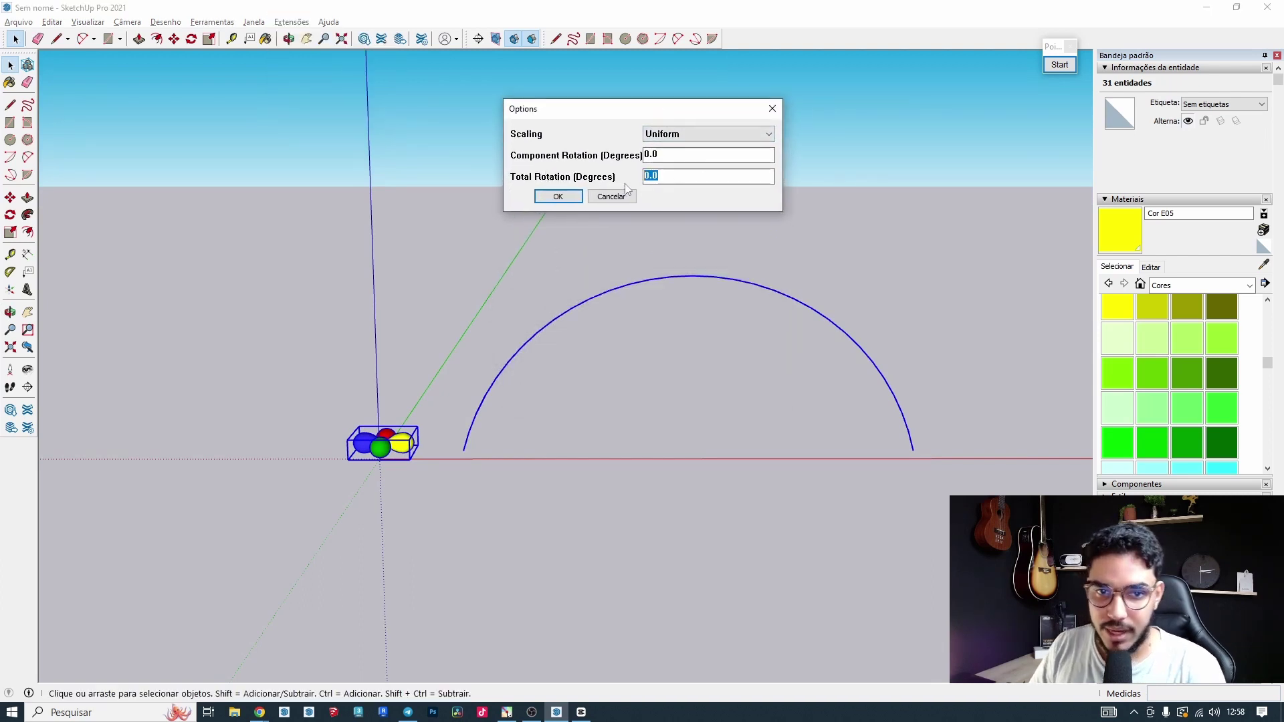
{"action": "left_click", "coordinate": [662, 134]}
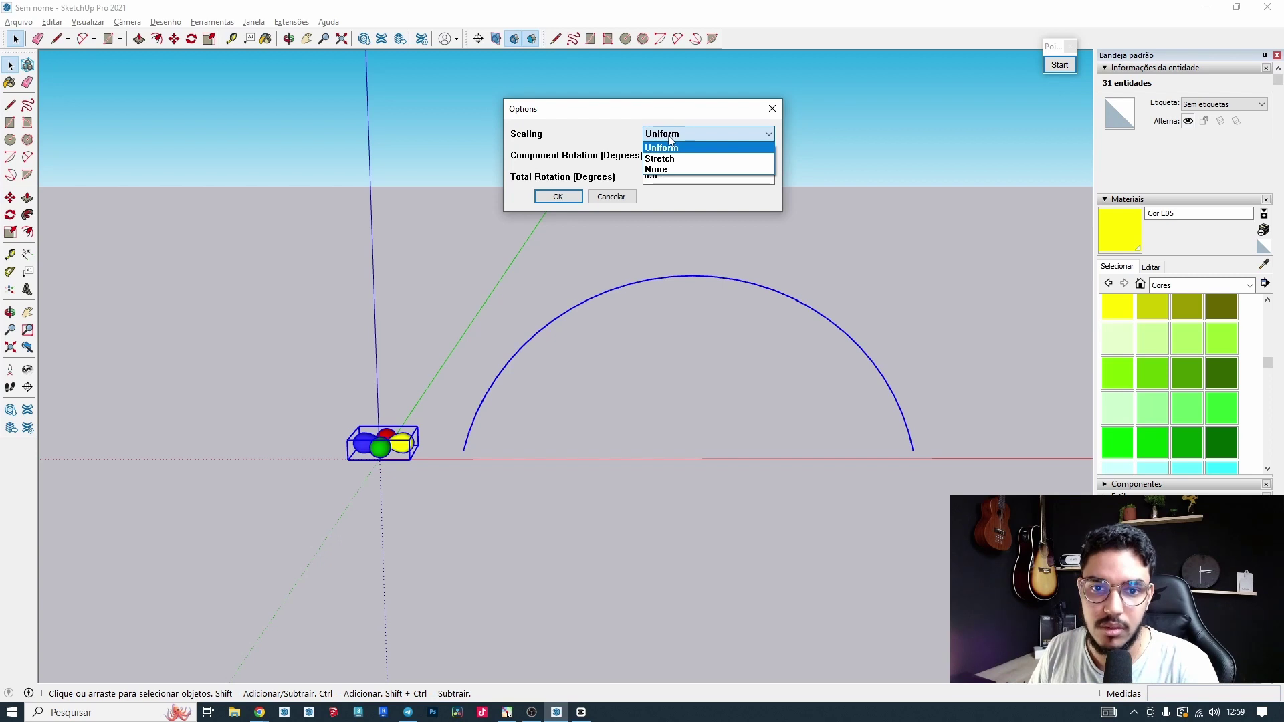
{"action": "left_click", "coordinate": [670, 137]}
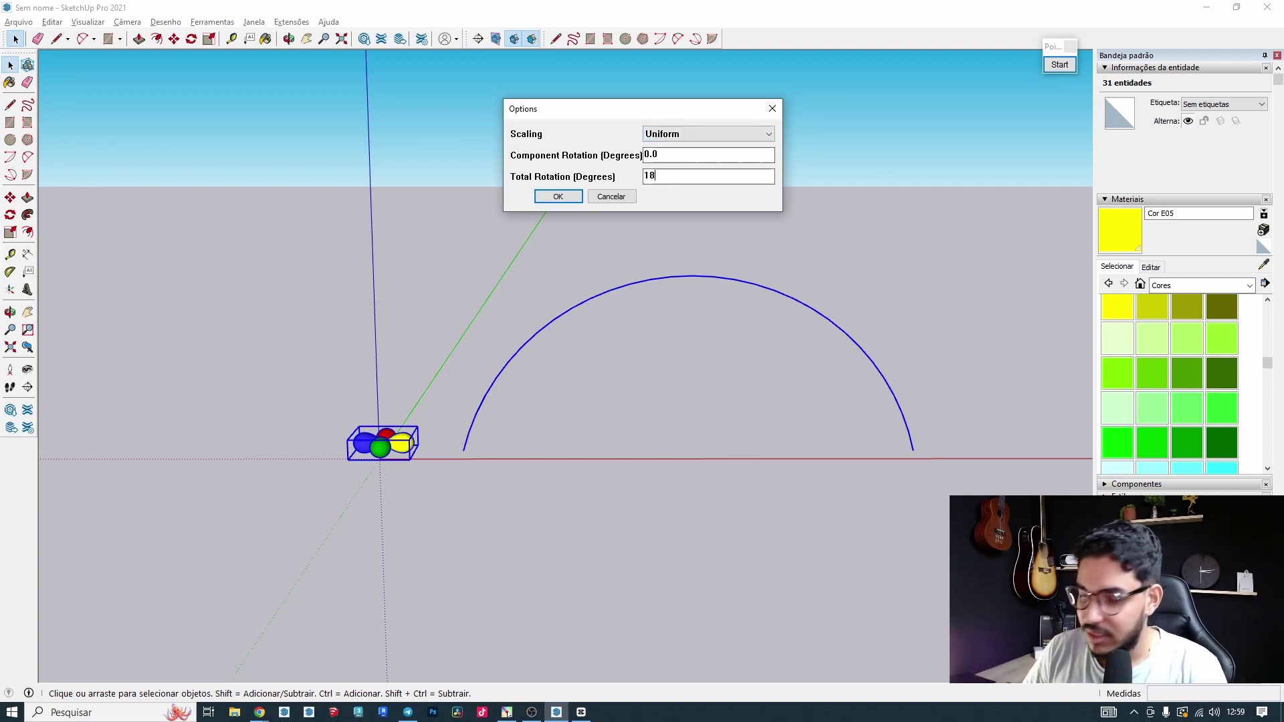
{"action": "left_click", "coordinate": [557, 196]}
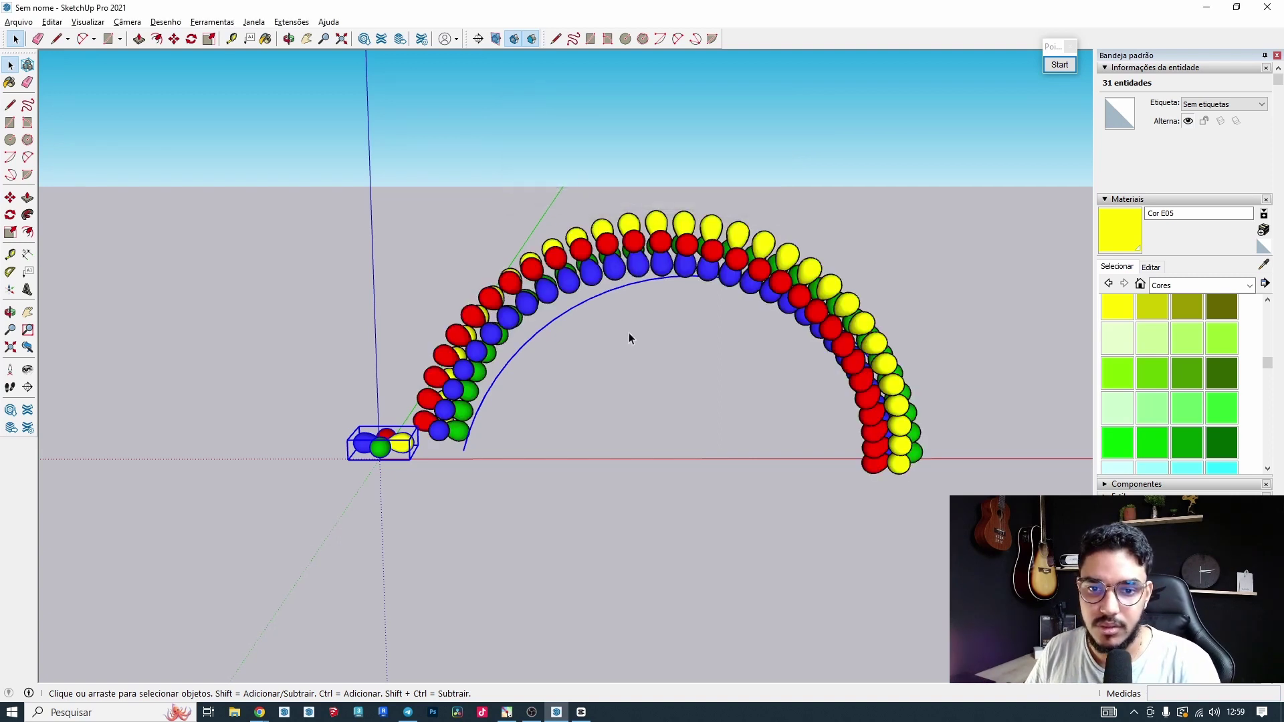
Examine the twist of the 30-segment balloon arch from the front and end, and undo the stringing.
{"action": "middle_click_drag", "start_coordinate": [630, 338], "coordinate": [540, 395]}
{"action": "middle_click_drag", "start_coordinate": [628, 261], "coordinate": [542, 425]}
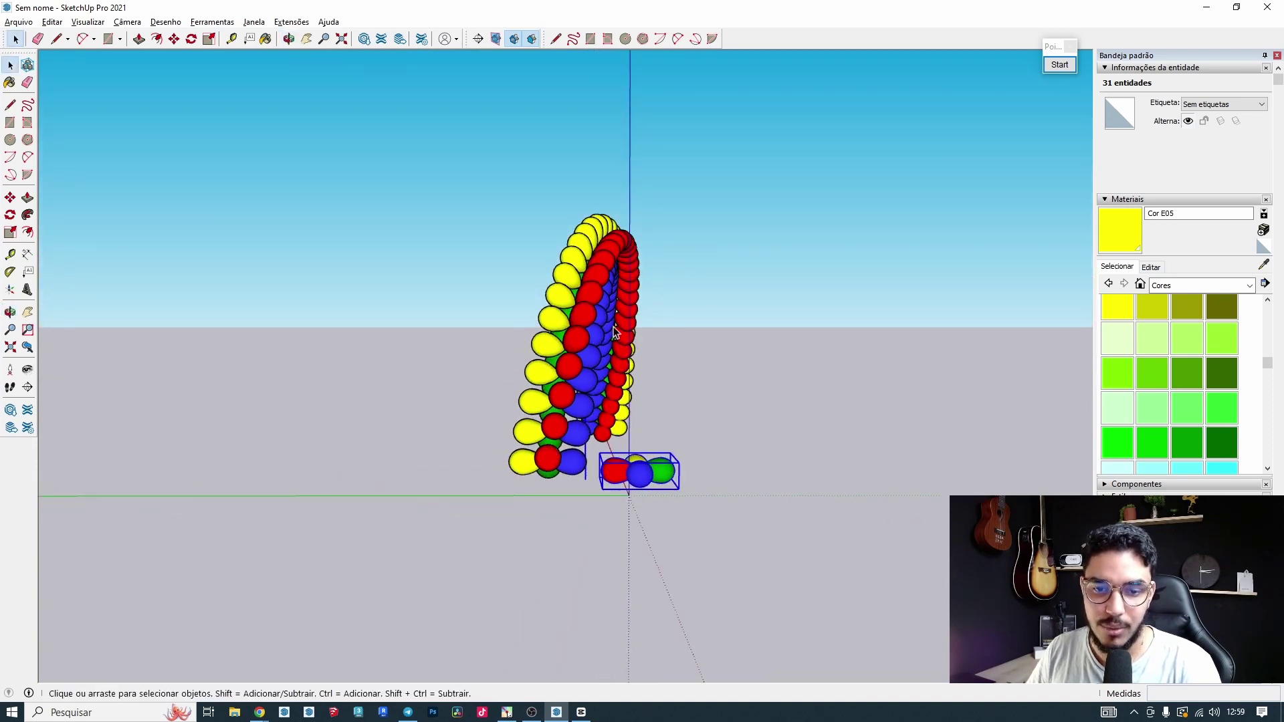
{"action": "mouse_move", "coordinate": [633, 428]}
{"action": "middle_mouse_down"}
{"action": "mouse_move", "coordinate": [685, 421]}
{"action": "mouse_move", "coordinate": [510, 439]}
{"action": "mouse_move", "coordinate": [817, 287]}
{"action": "mouse_move", "coordinate": [742, 332]}
{"action": "mouse_move", "coordinate": [272, 373]}
{"action": "mouse_move", "coordinate": [592, 319]}
{"action": "mouse_move", "coordinate": [521, 376]}
{"action": "mouse_move", "coordinate": [493, 378]}
{"action": "mouse_move", "coordinate": [510, 524]}
{"action": "mouse_move", "coordinate": [739, 536]}
{"action": "mouse_move", "coordinate": [635, 535]}
{"action": "mouse_move", "coordinate": [828, 478]}
{"action": "mouse_move", "coordinate": [620, 446]}
{"action": "middle_mouse_up"}
{"action": "key", "text": "ctrl+z"}
String the balloon cluster along the arc without reversing edges, using Uniform scaling, 0° component rotation and 360° total rotation.
{"action": "left_click", "coordinate": [291, 22]}
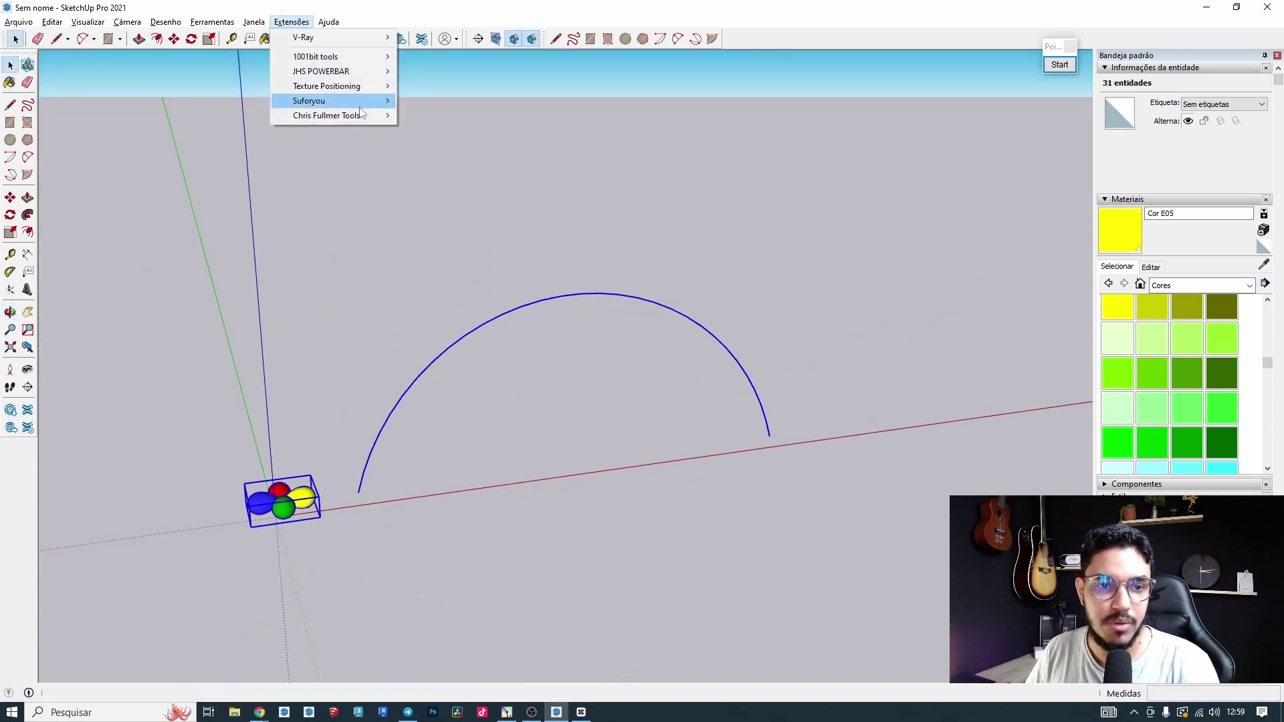
{"action": "mouse_move", "coordinate": [338, 115]}
{"action": "left_click", "coordinate": [418, 134]}
{"action": "left_click", "coordinate": [645, 384]}
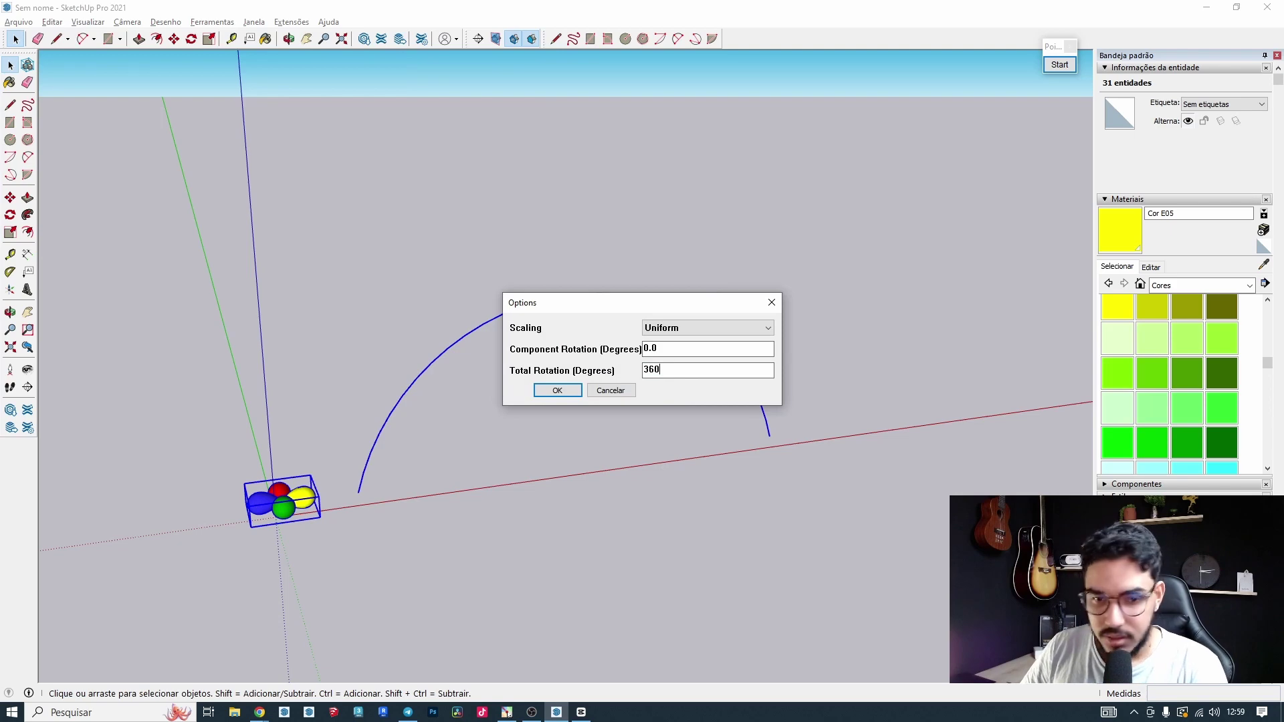
{"action": "left_click", "coordinate": [558, 390]}
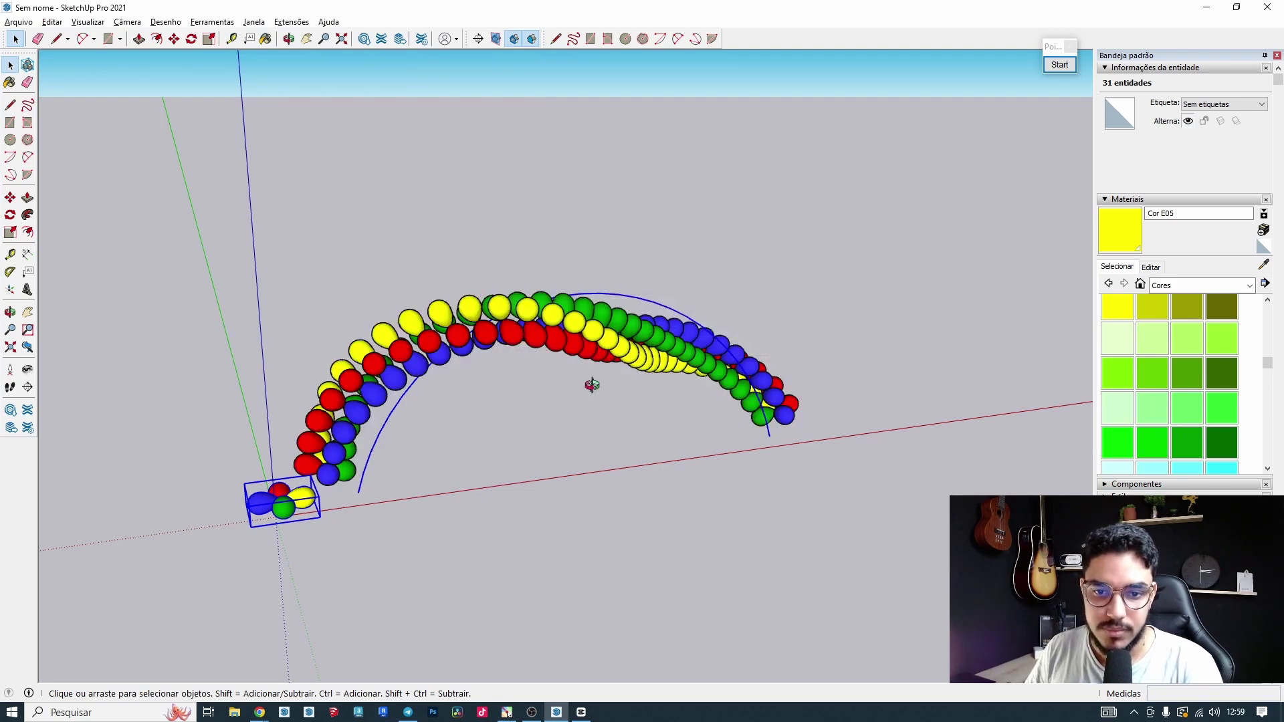
Examine the arch's 360° twist from the front and from above, and undo the stringing.
{"action": "middle_click_drag", "start_coordinate": [588, 381], "coordinate": [361, 310]}
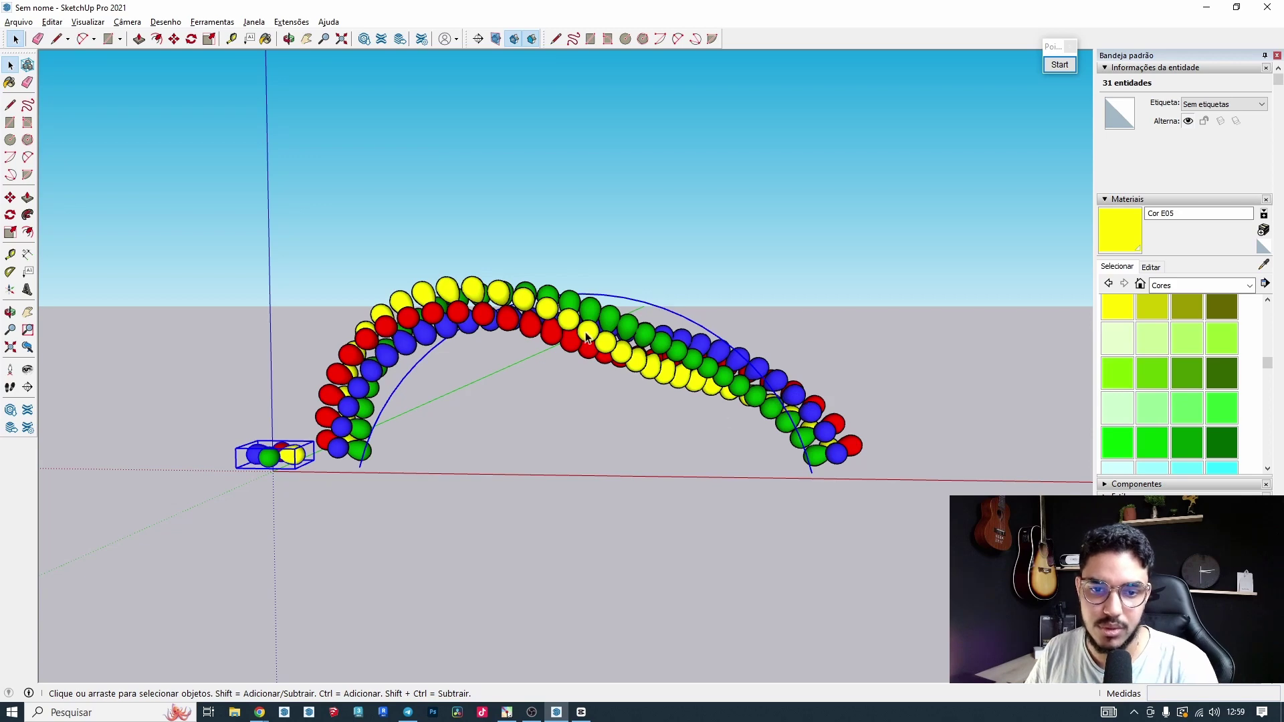
{"action": "middle_click_drag", "start_coordinate": [845, 478], "coordinate": [665, 535]}
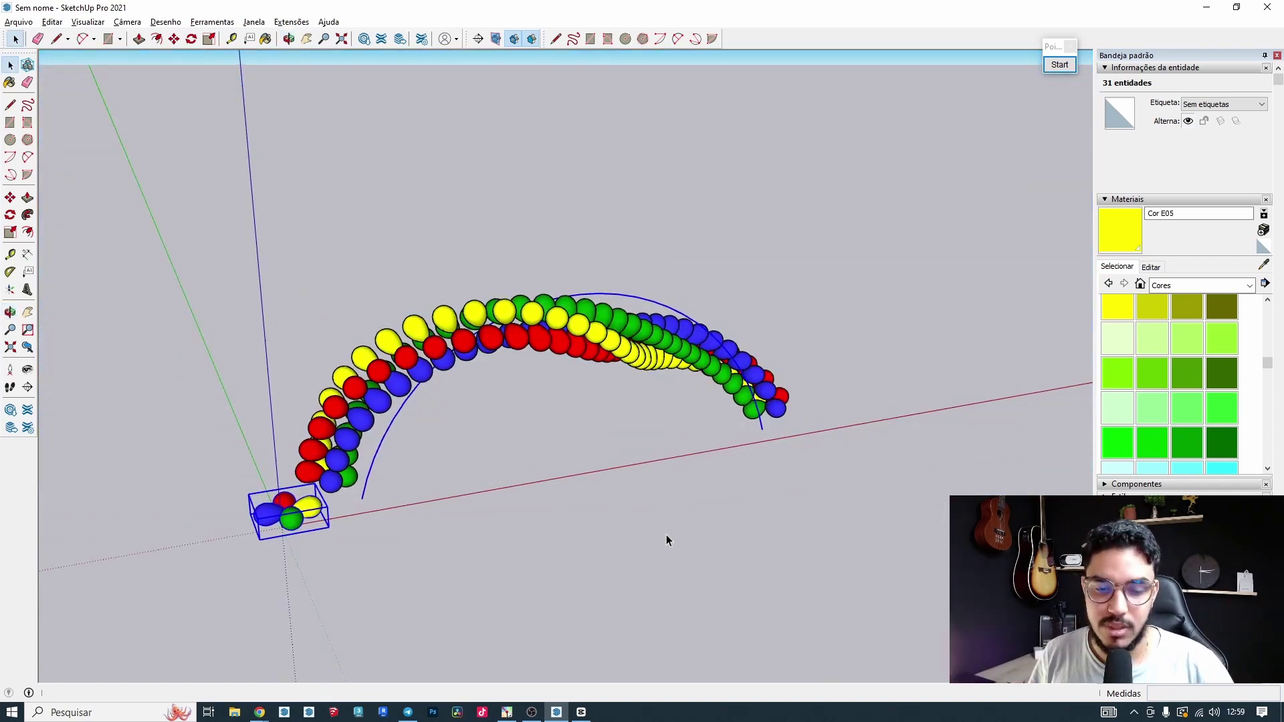
{"action": "key", "text": "ctrl+z"}
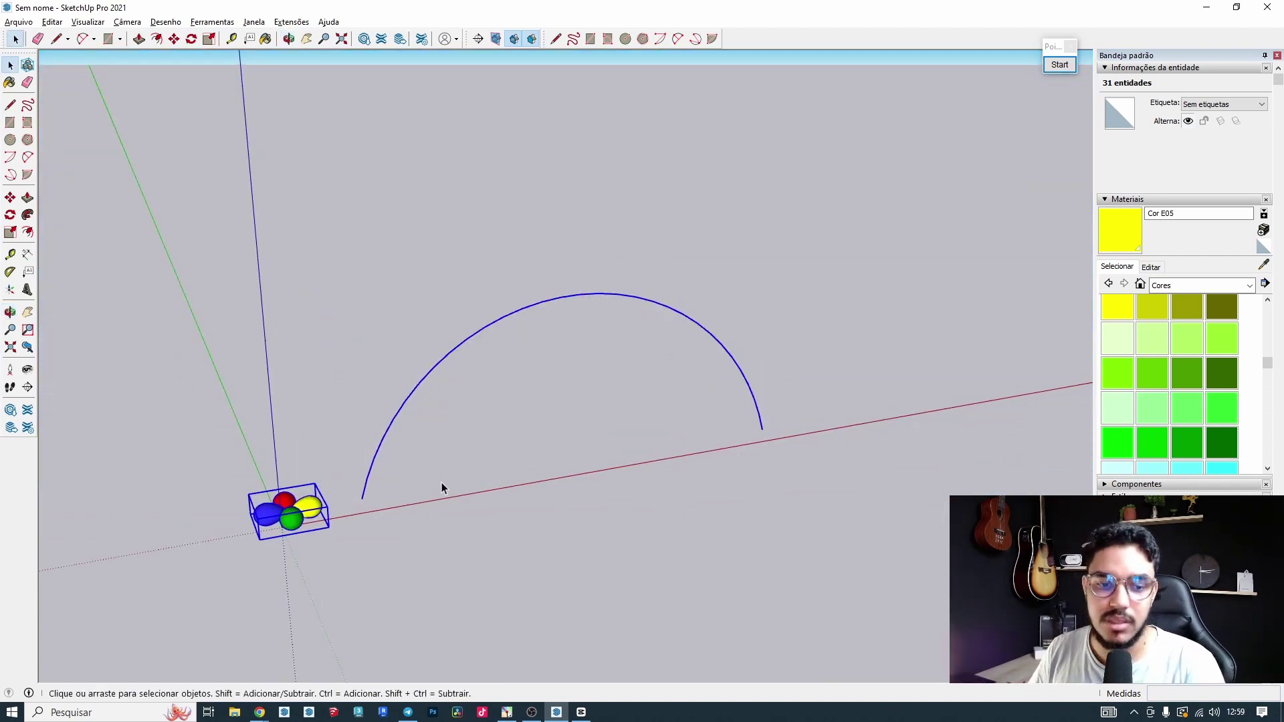
String the balloon cluster along the arc without reversing edges, using Uniform scaling and 0° for both component and total rotation.
{"action": "middle_click_drag", "start_coordinate": [379, 407], "coordinate": [391, 395]}
{"action": "left_click", "coordinate": [292, 22]}
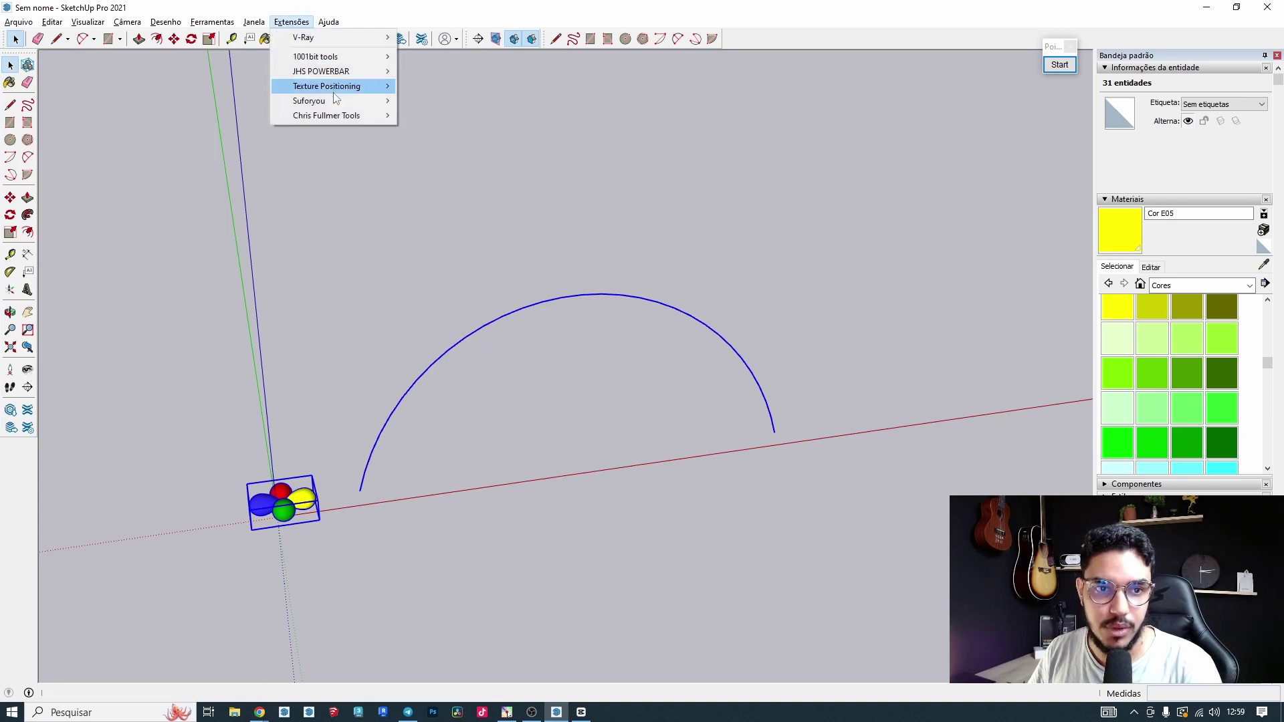
{"action": "mouse_move", "coordinate": [341, 116]}
{"action": "left_click", "coordinate": [443, 137]}
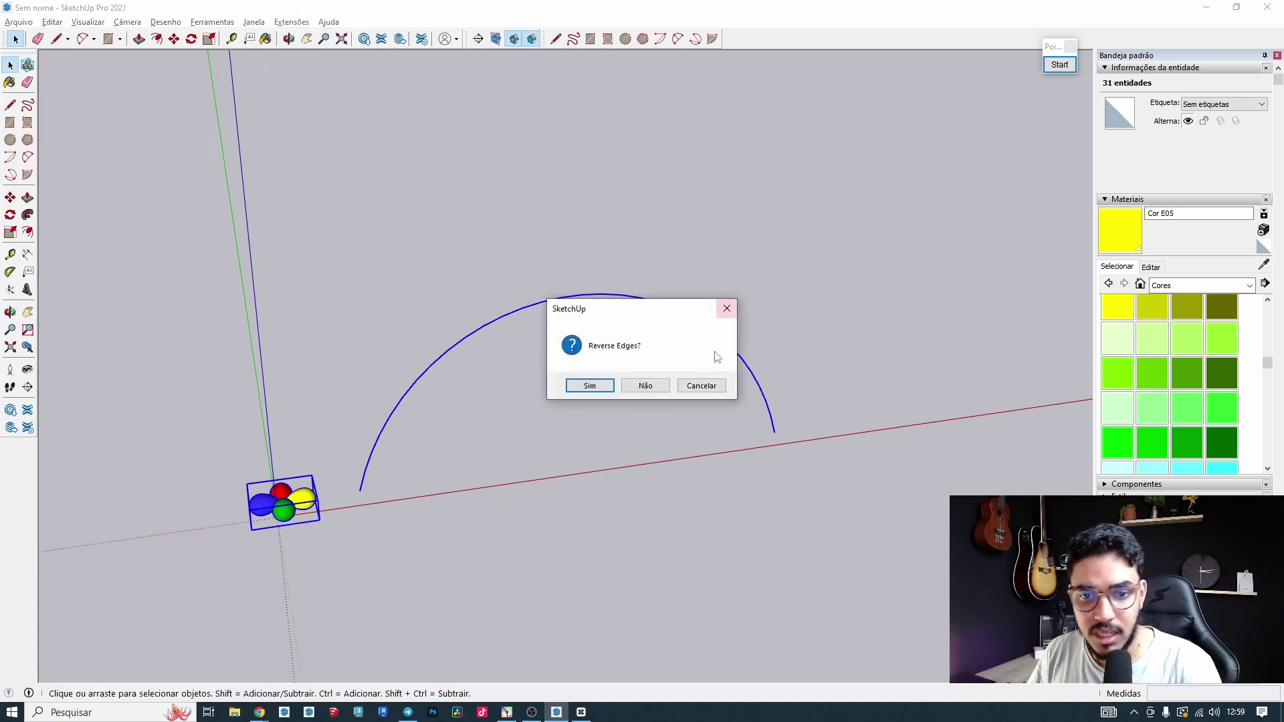
{"action": "left_click", "coordinate": [647, 385]}
{"action": "left_click", "coordinate": [688, 327]}
{"action": "left_click", "coordinate": [681, 364]}
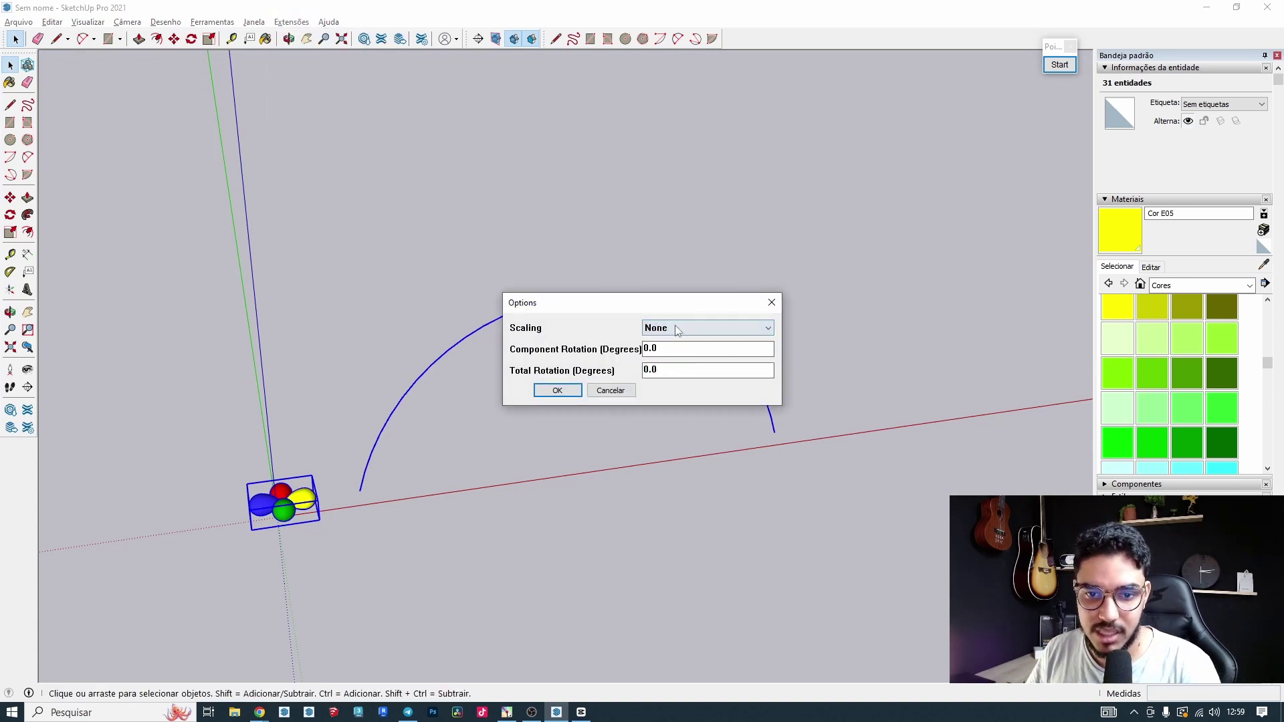
{"action": "left_click", "coordinate": [693, 327]}
{"action": "left_click", "coordinate": [688, 349]}
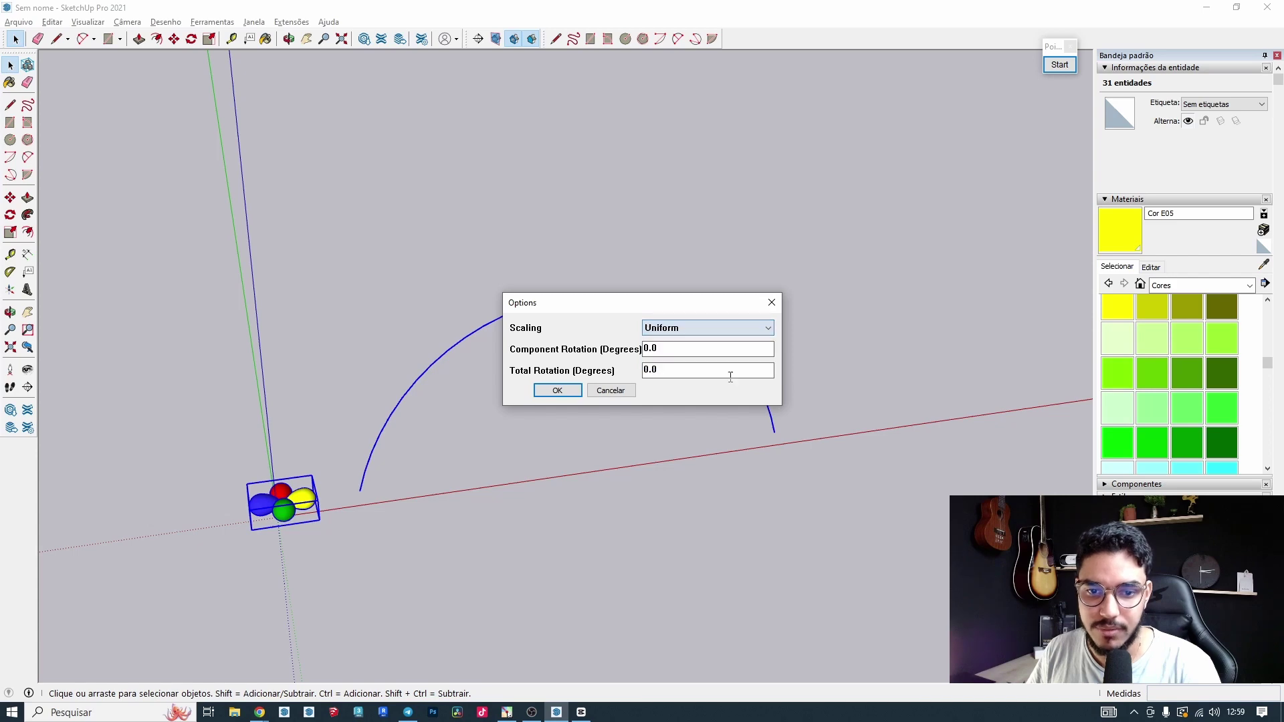
{"action": "left_click", "coordinate": [557, 391]}
Delete the guide arc under the balloon arch and the loose source balloon cluster near the origin.
{"action": "middle_click_drag", "start_coordinate": [605, 421], "coordinate": [520, 381]}
{"action": "left_click", "coordinate": [591, 304]}
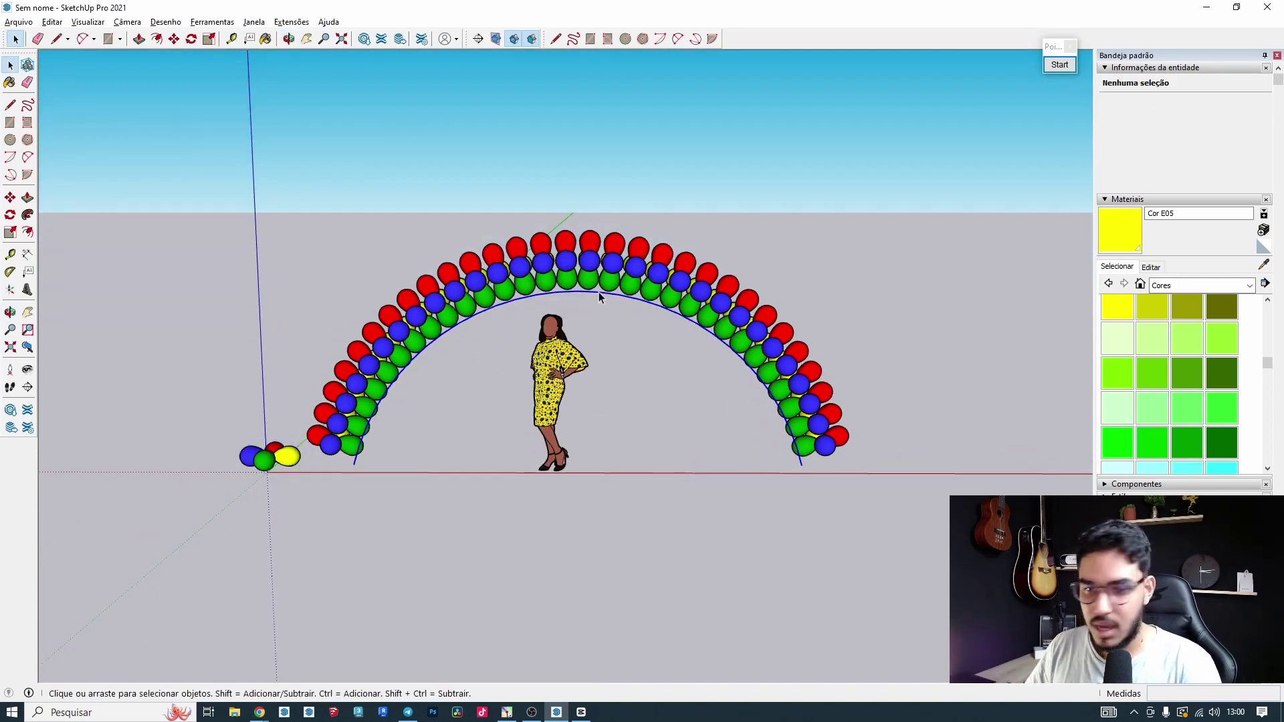
{"action": "left_click", "coordinate": [599, 292]}
{"action": "key", "text": "Delete"}
{"action": "middle_click_drag", "start_coordinate": [382, 350], "coordinate": [628, 304]}
{"action": "middle_click_drag", "start_coordinate": [476, 371], "coordinate": [653, 404]}
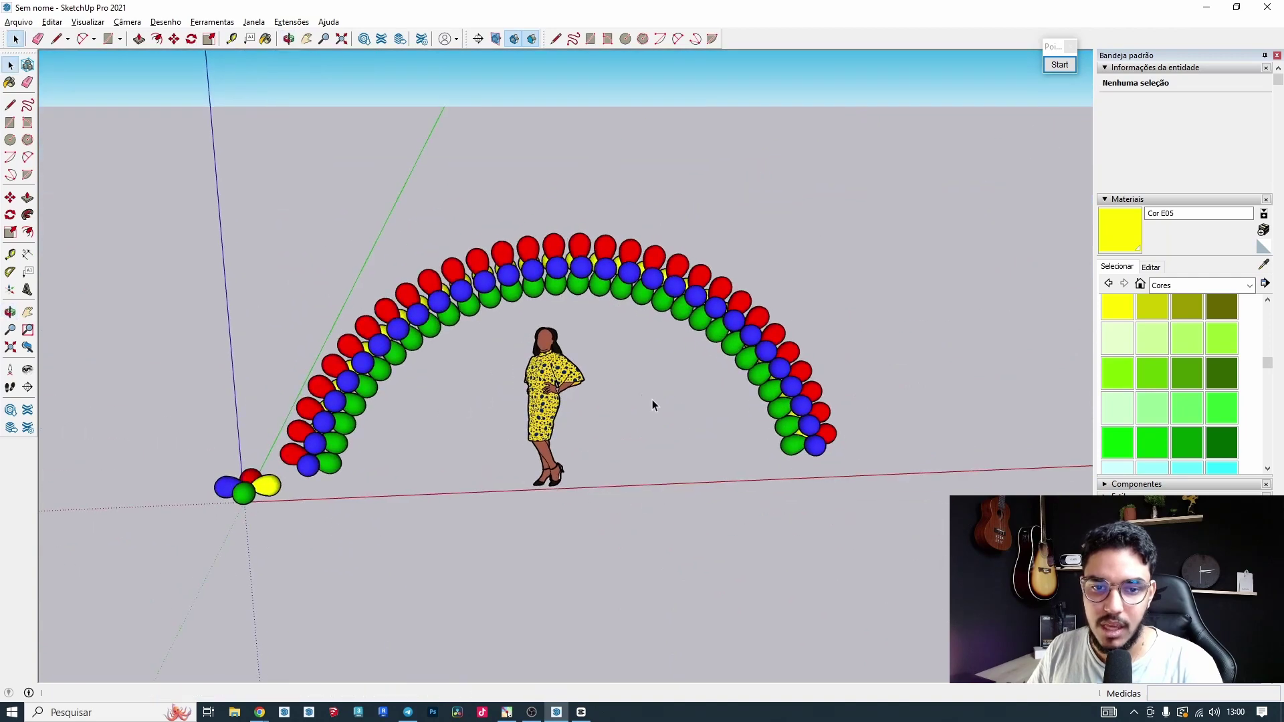
{"action": "left_click", "coordinate": [215, 486]}
{"action": "key", "text": "Delete"}
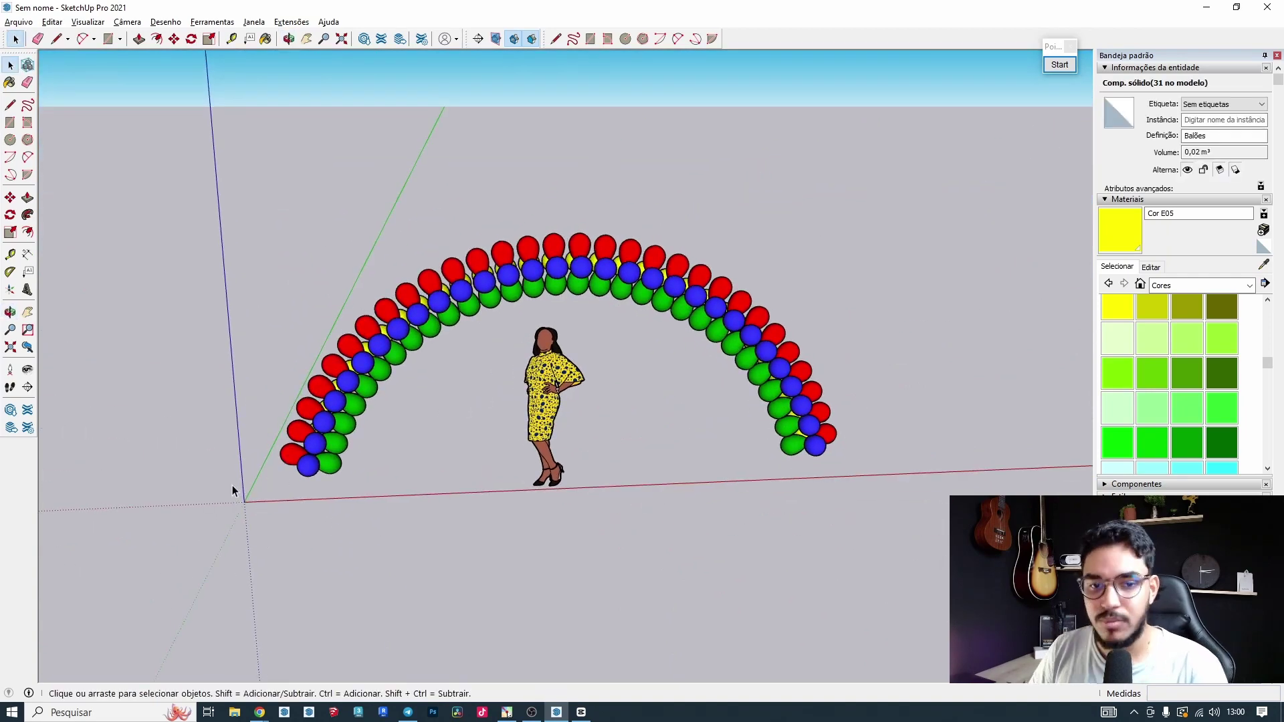